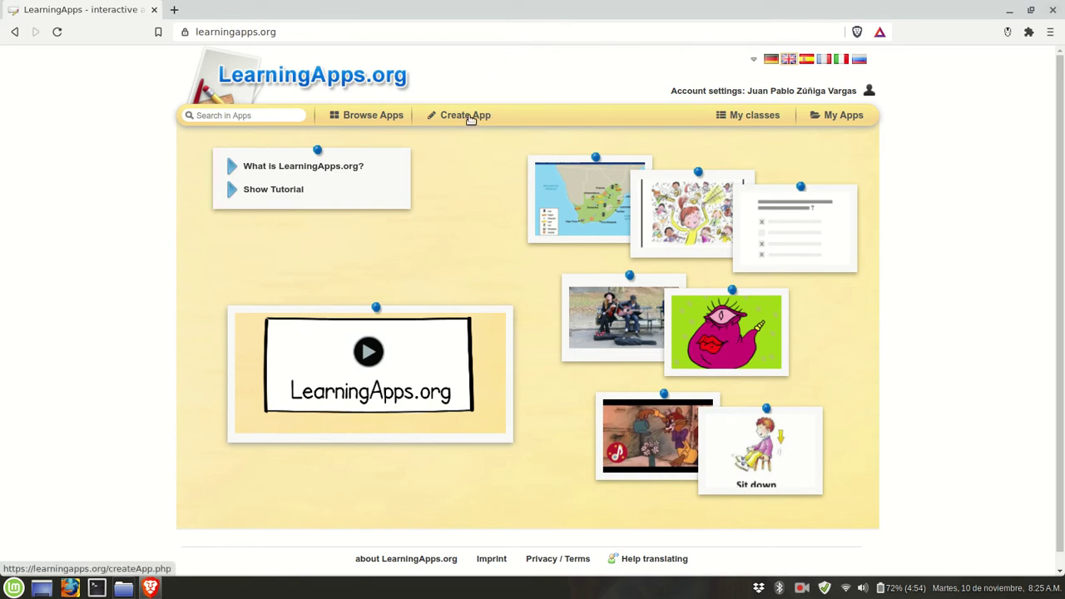
- Start creating a new app from the Pinboard template in the Tools section
{"action": "left_click", "coordinate": [470, 116]}
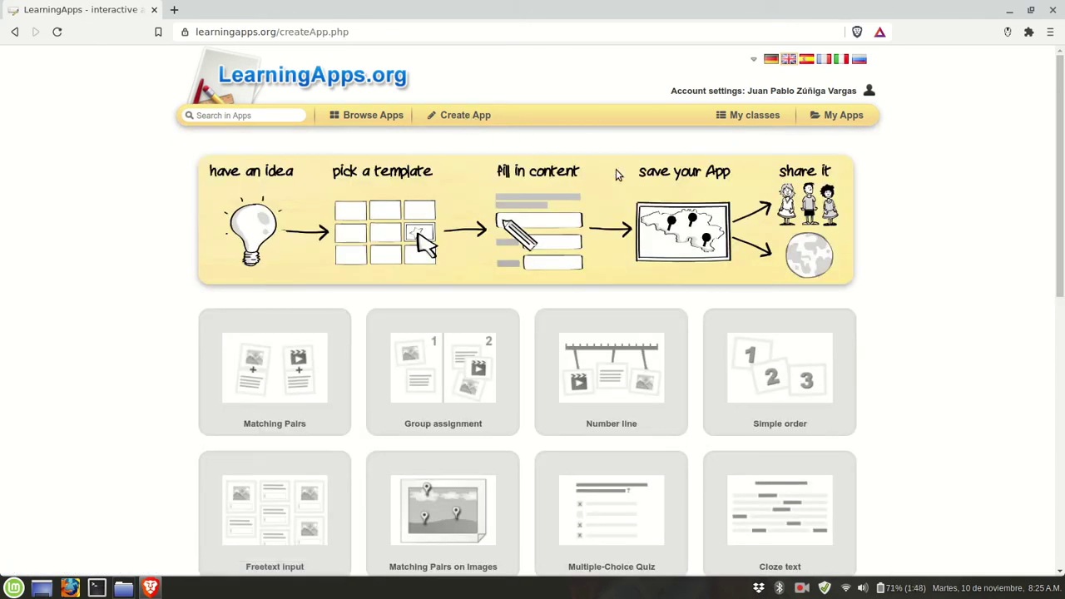
{"action": "scroll", "coordinate": [884, 263], "scroll_direction": "down", "scroll_amount": 5}
{"action": "scroll", "coordinate": [885, 266], "scroll_direction": "down", "scroll_amount": 2}
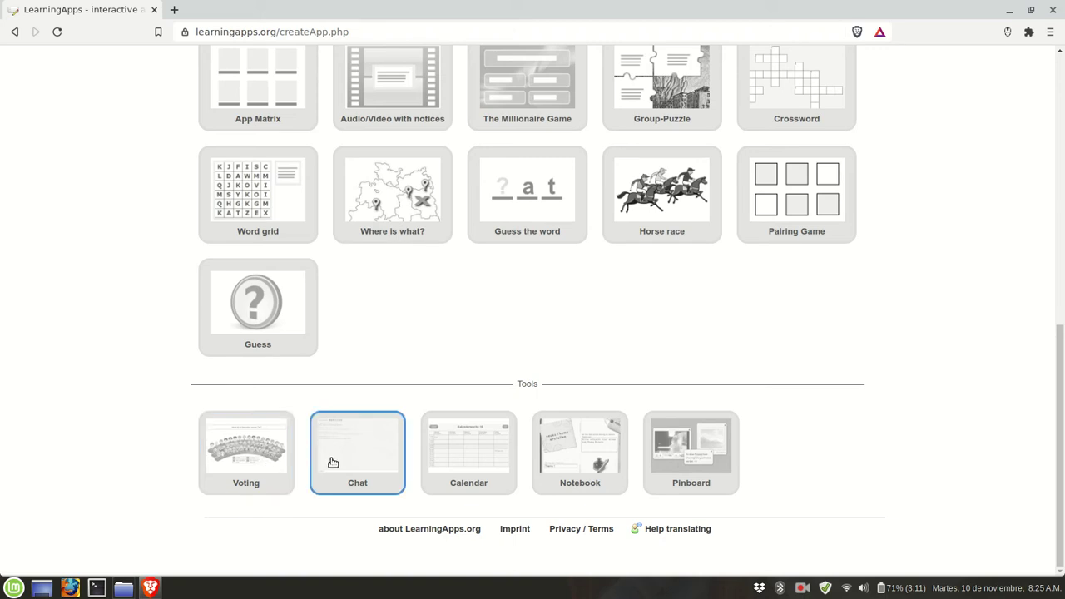
{"action": "left_click", "coordinate": [671, 463]}
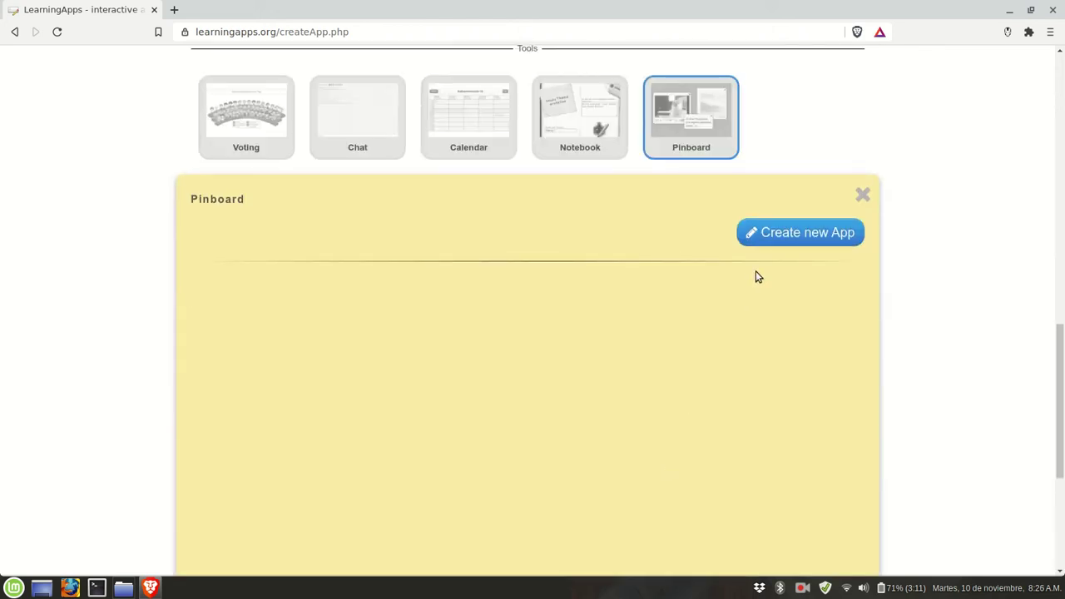
{"action": "left_click", "coordinate": [779, 240]}
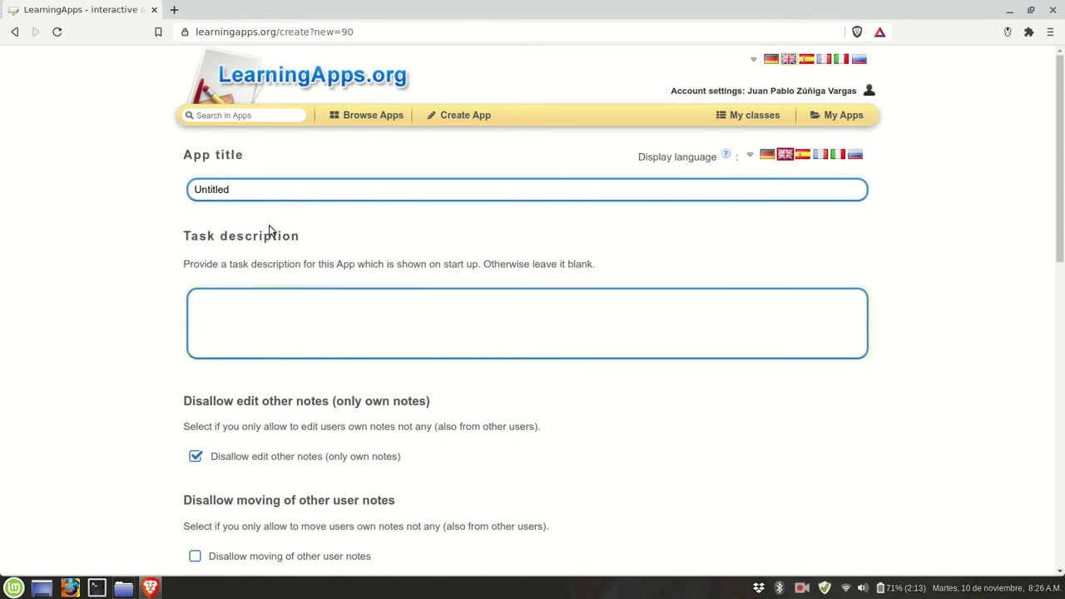
- Replace the default app title with "Collective Wall" and leave the task description blank
{"action": "left_click", "coordinate": [269, 198]}
{"action": "key", "text": "BackSpace"}
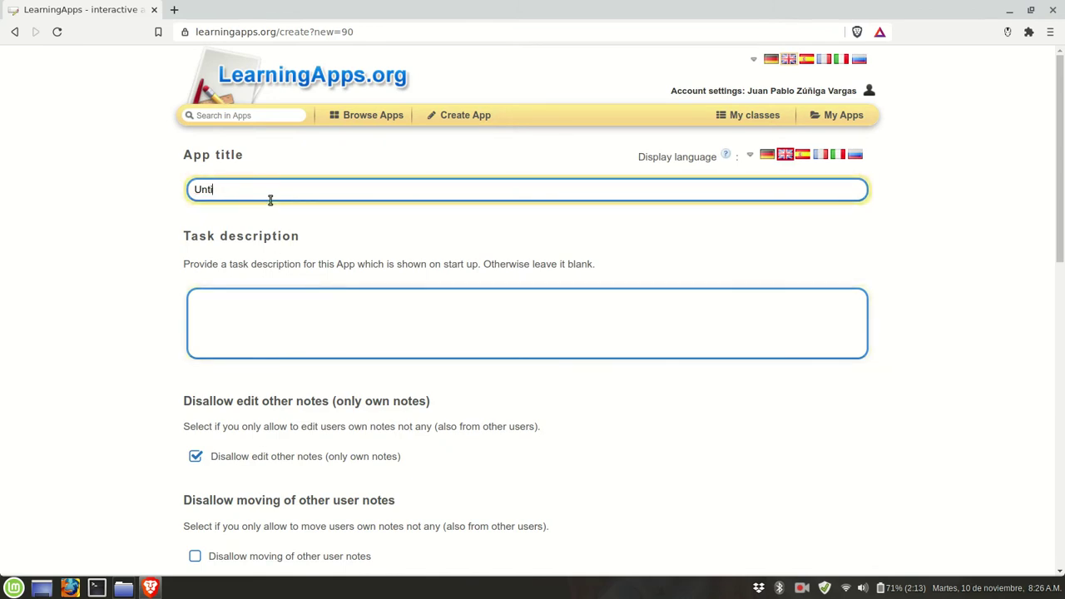
{"action": "key", "text": "BackSpace"}
{"action": "key", "text": "BackSpace"}
{"action": "key", "text": "BackSpace"}
{"action": "type", "text": "Collective Wall"}
{"action": "left_click", "coordinate": [333, 310]}
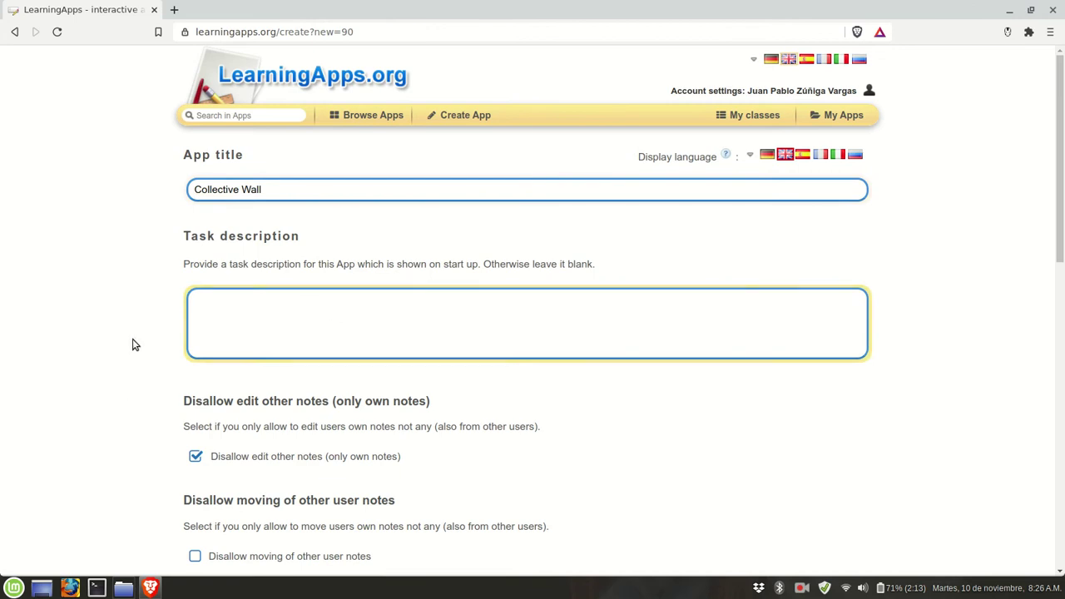
- Review the pinboard's note permissions, media types, administrator, background and help options, keeping the defaults, and finish editing to show the preview
{"action": "scroll", "coordinate": [278, 313], "scroll_direction": "down", "scroll_amount": 3}
{"action": "scroll", "coordinate": [279, 313], "scroll_direction": "down", "scroll_amount": 2}
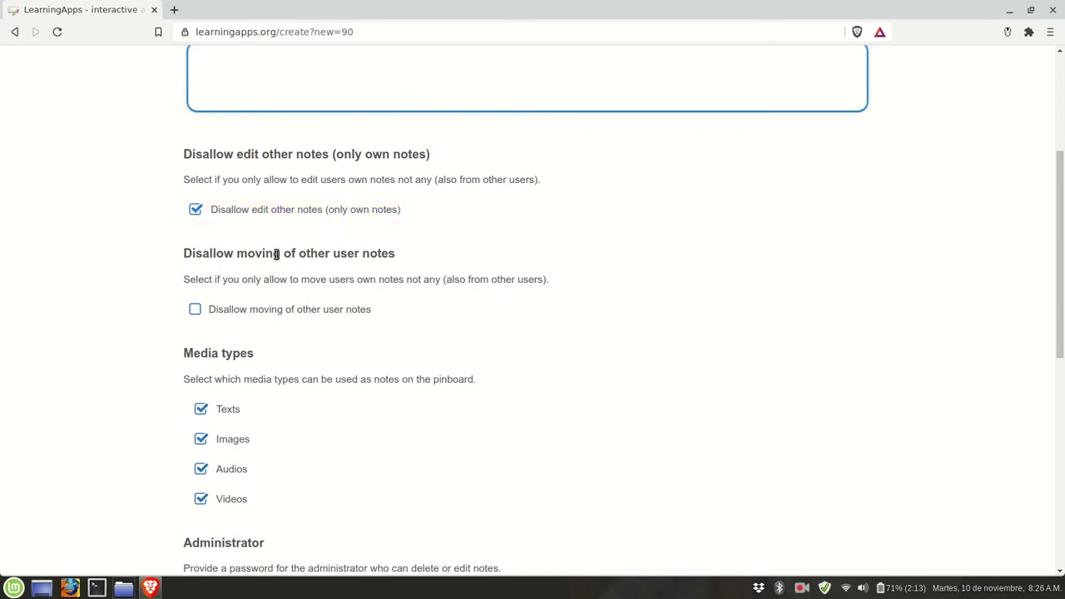
{"action": "scroll", "coordinate": [276, 254], "scroll_direction": "down", "scroll_amount": 1}
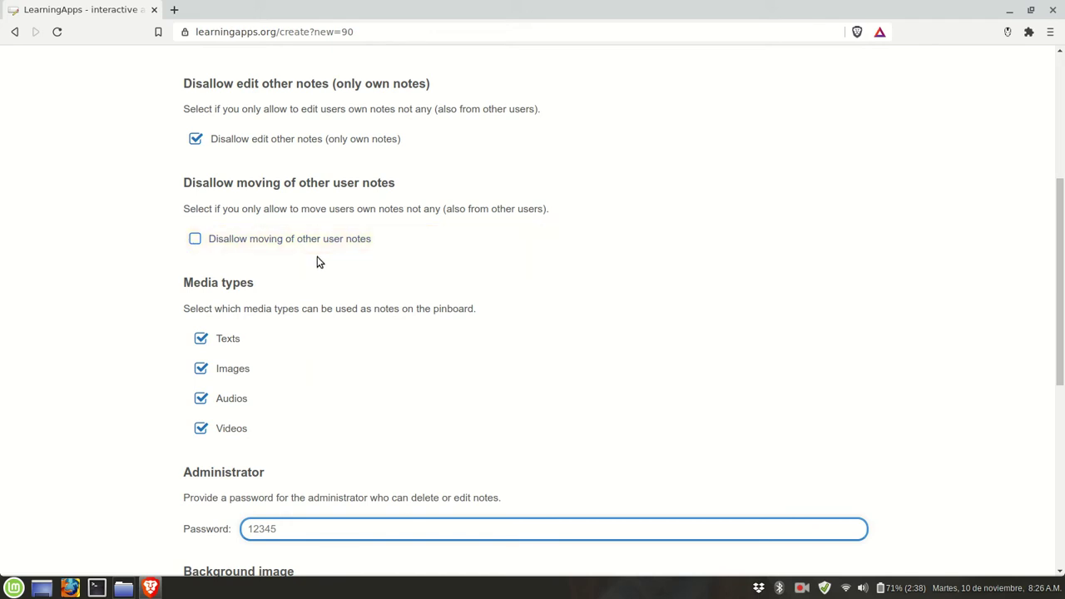
{"action": "scroll", "coordinate": [317, 258], "scroll_direction": "down", "scroll_amount": 1}
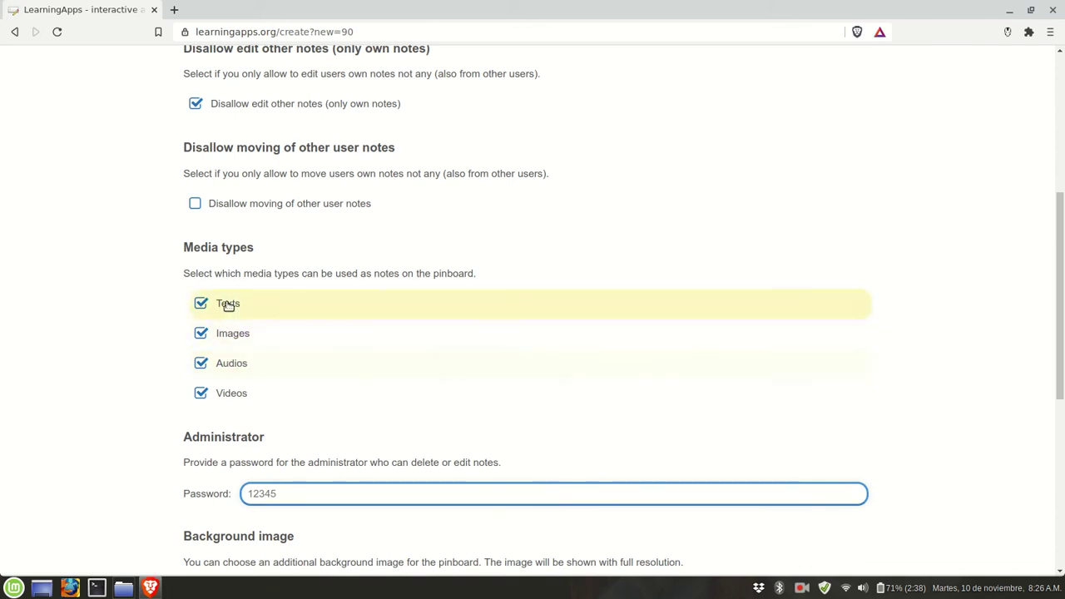
{"action": "scroll", "coordinate": [250, 414], "scroll_direction": "down", "scroll_amount": 4}
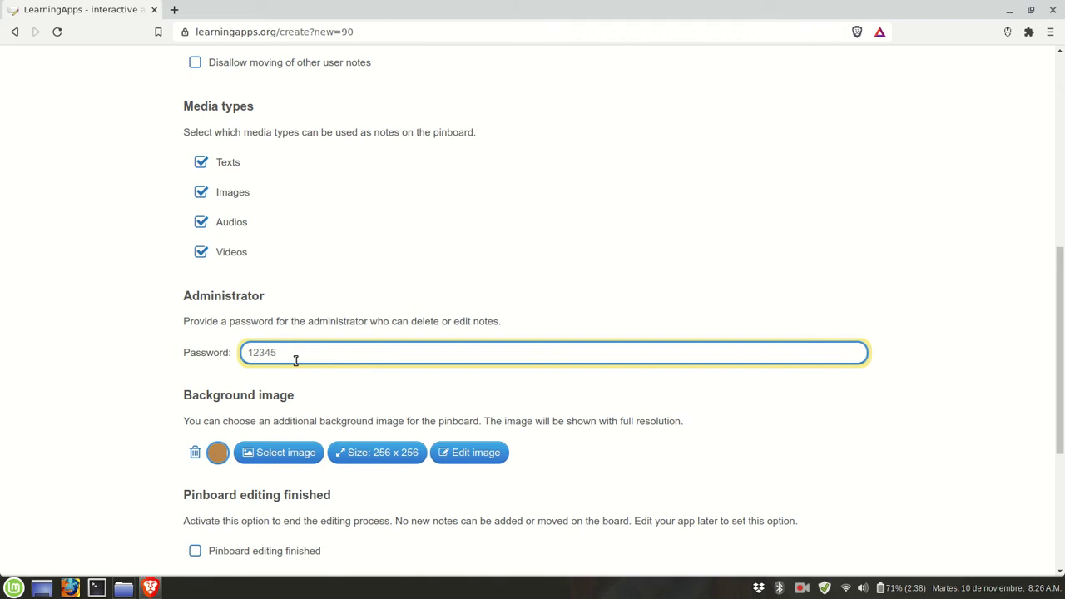
{"action": "scroll", "coordinate": [295, 360], "scroll_direction": "down", "scroll_amount": 2}
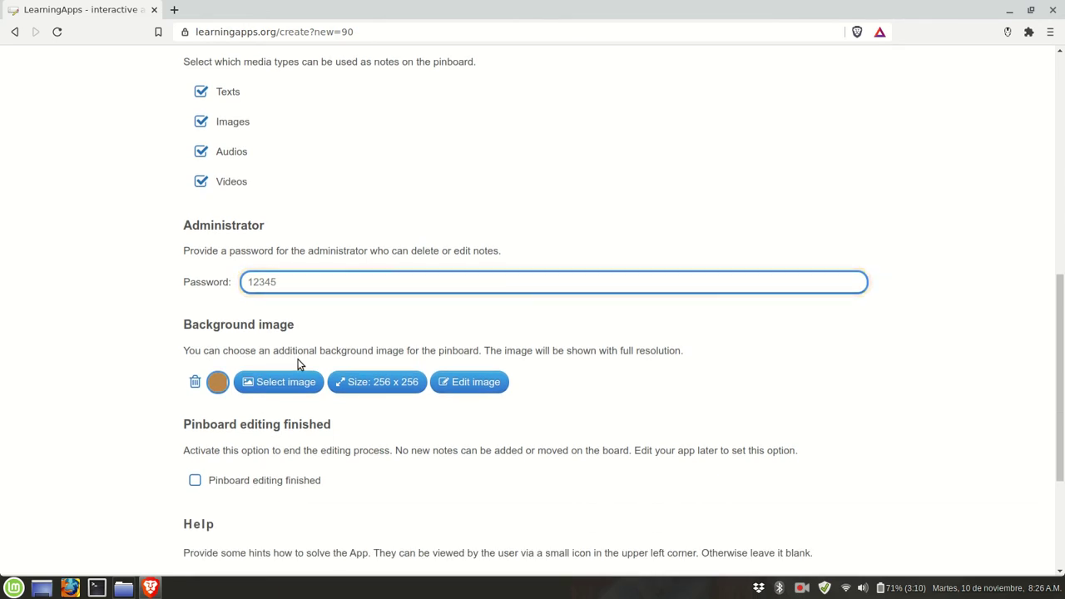
{"action": "scroll", "coordinate": [298, 364], "scroll_direction": "down", "scroll_amount": 1}
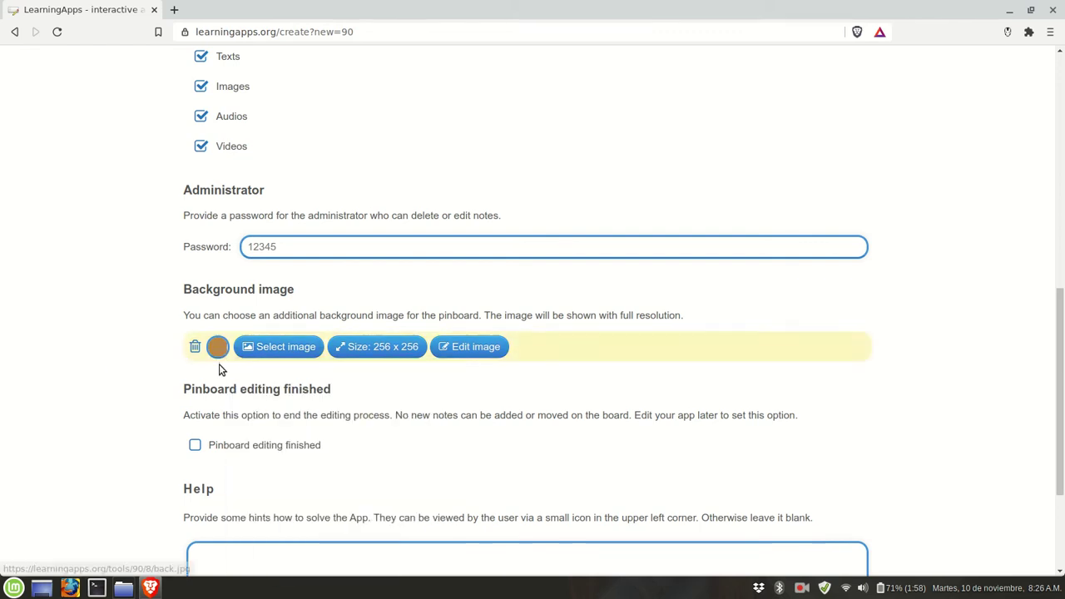
{"action": "mouse_move", "coordinate": [218, 349]}
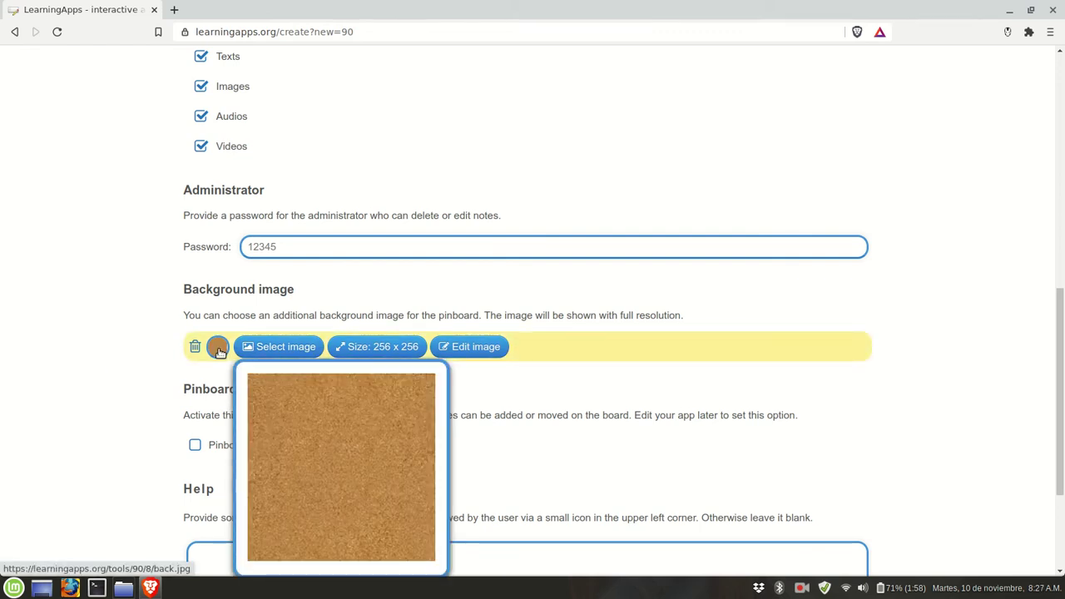
{"action": "scroll", "coordinate": [210, 363], "scroll_direction": "down", "scroll_amount": 4}
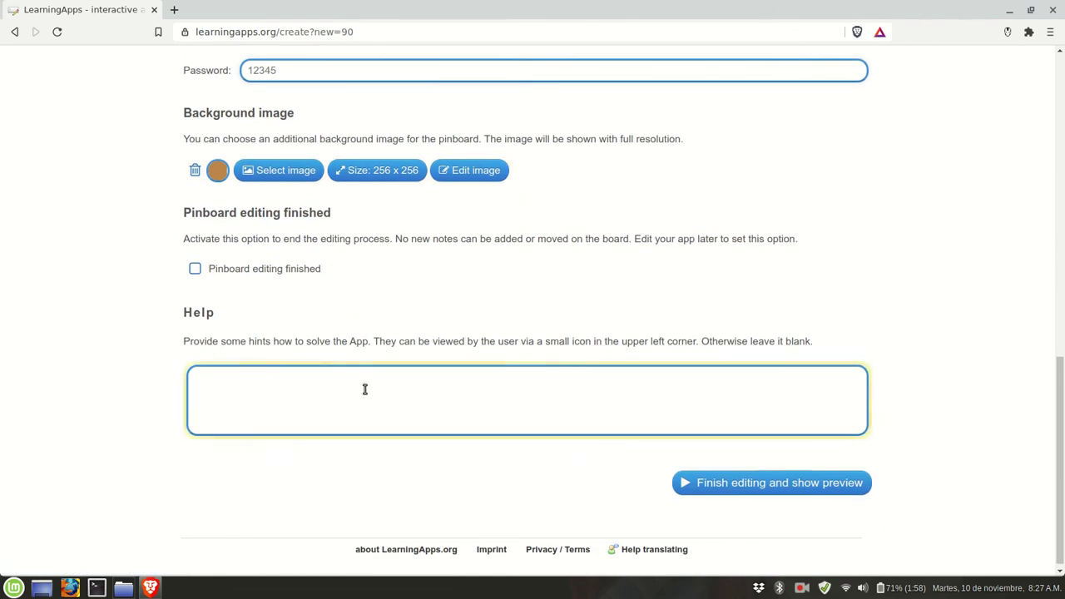
{"action": "scroll", "coordinate": [554, 352], "scroll_direction": "down", "scroll_amount": 1}
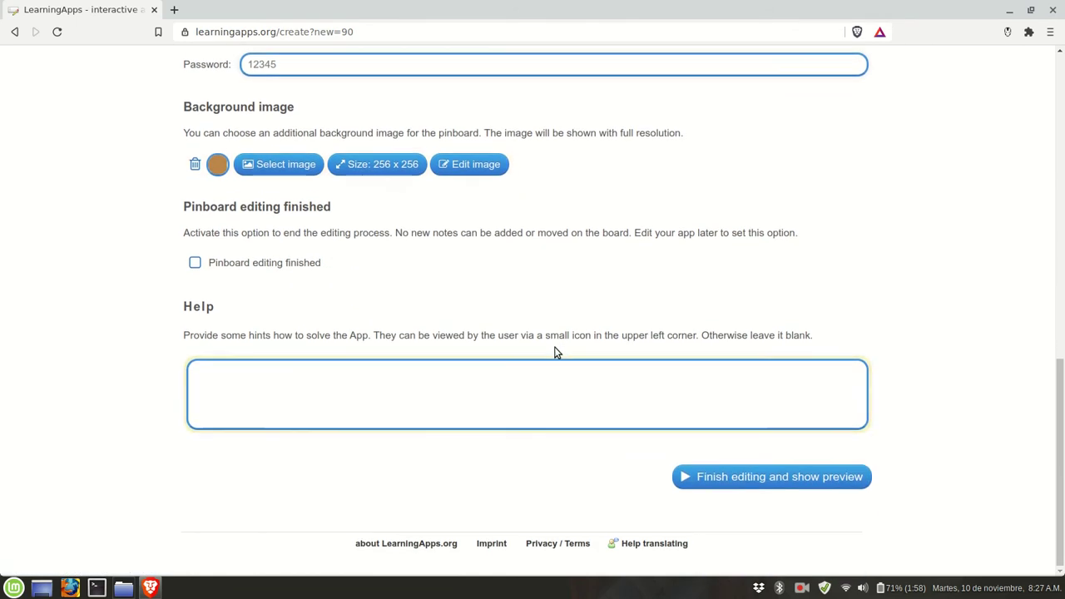
{"action": "left_click", "coordinate": [751, 480]}
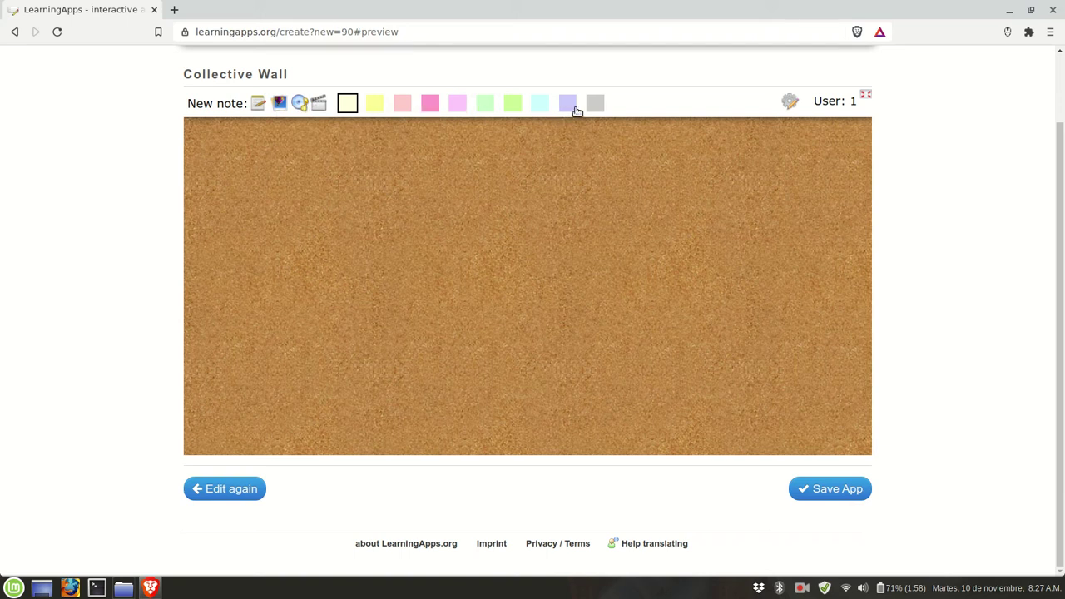
{"action": "left_click", "coordinate": [258, 103]}
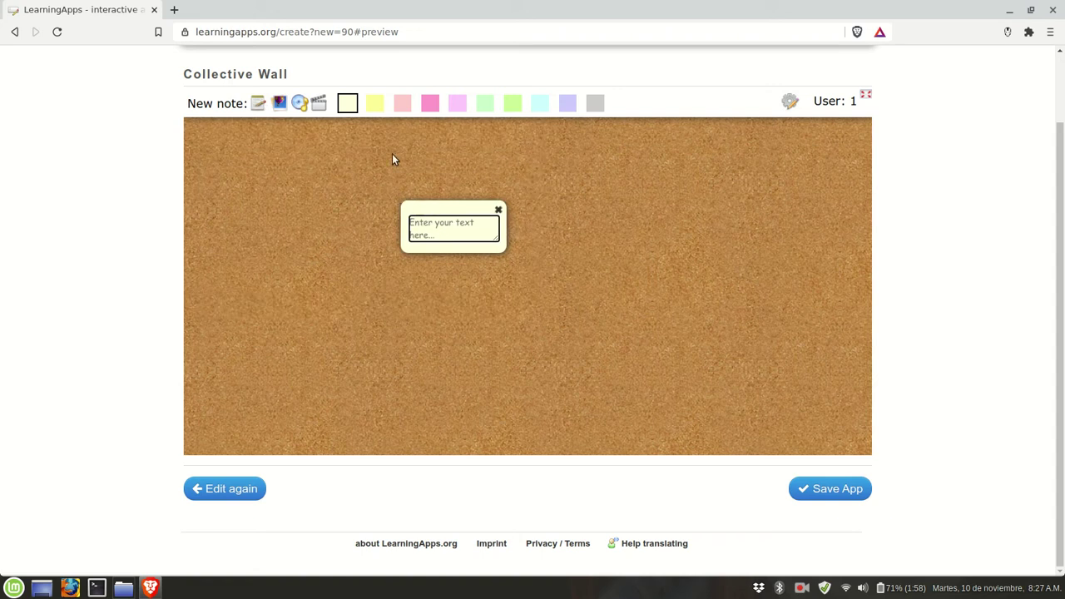
{"action": "left_click", "coordinate": [403, 106]}
{"action": "left_click", "coordinate": [434, 109]}
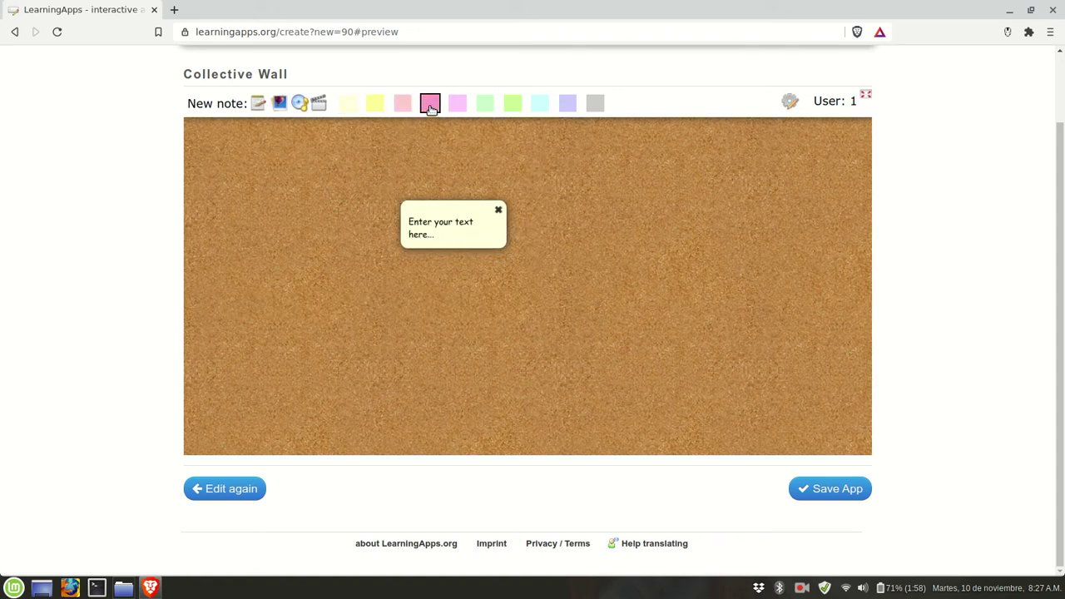
{"action": "left_click", "coordinate": [498, 210]}
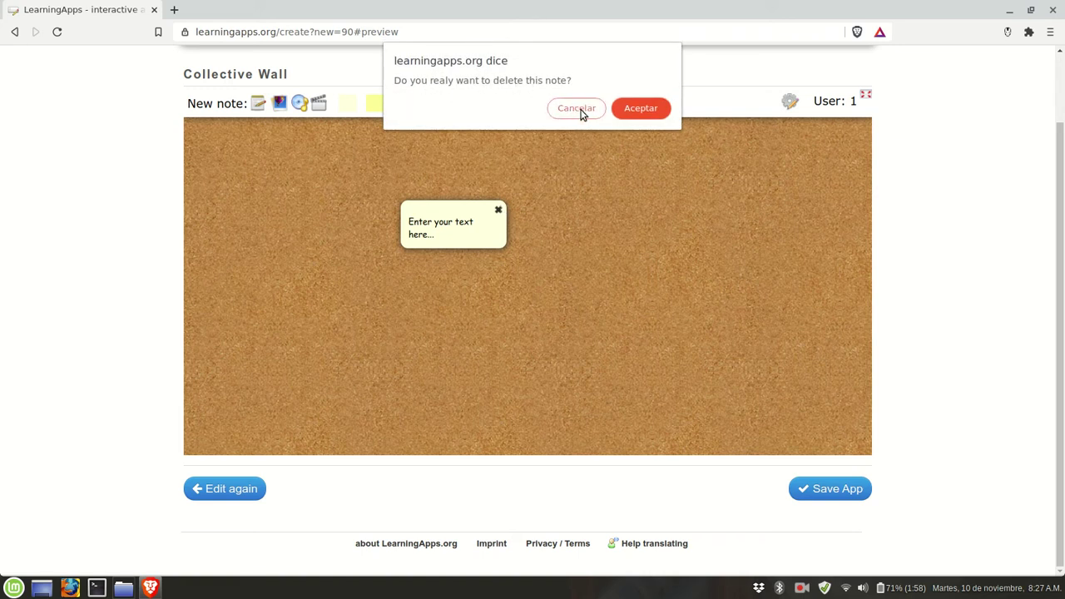
{"action": "left_click", "coordinate": [636, 112]}
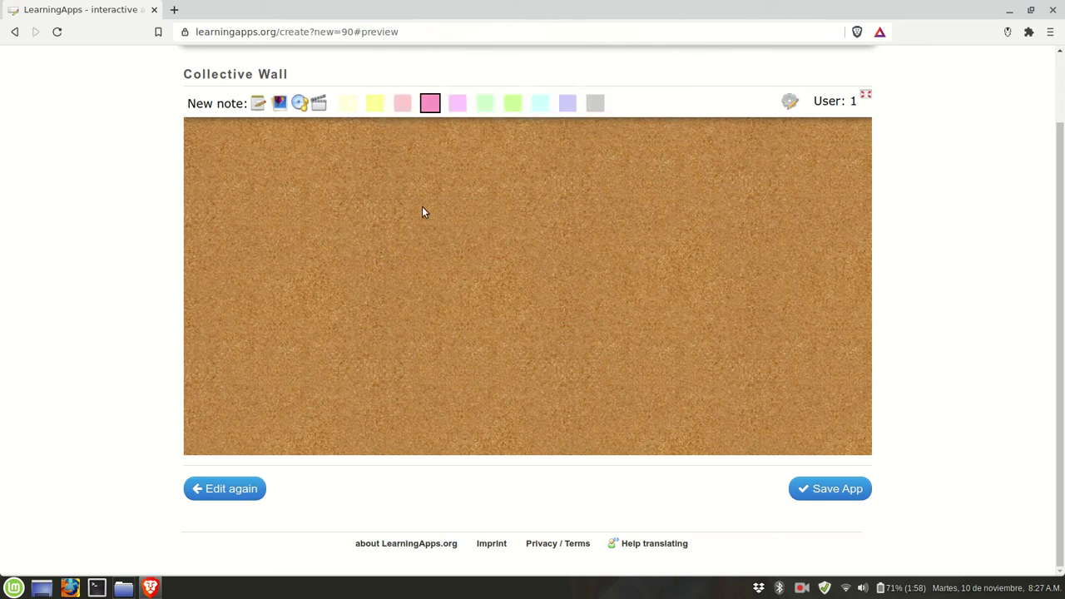
- Add a lavender text note reading "Hello!" and move it near the pinboard's upper-left corner
{"action": "left_click", "coordinate": [568, 103]}
{"action": "left_click", "coordinate": [258, 103]}
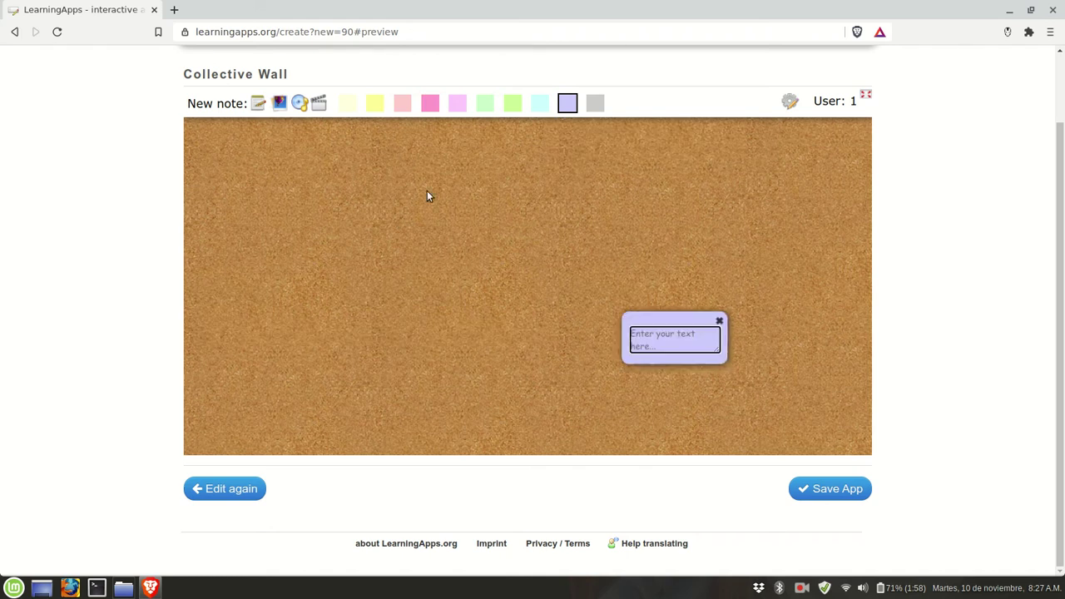
{"action": "left_click", "coordinate": [653, 337]}
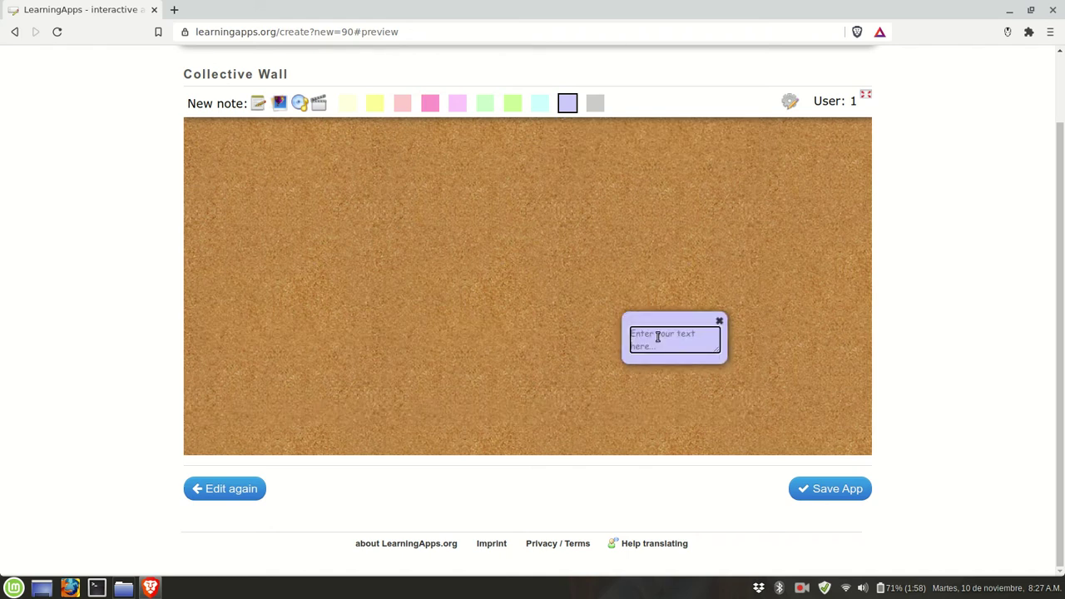
{"action": "type", "text": "Hello!"}
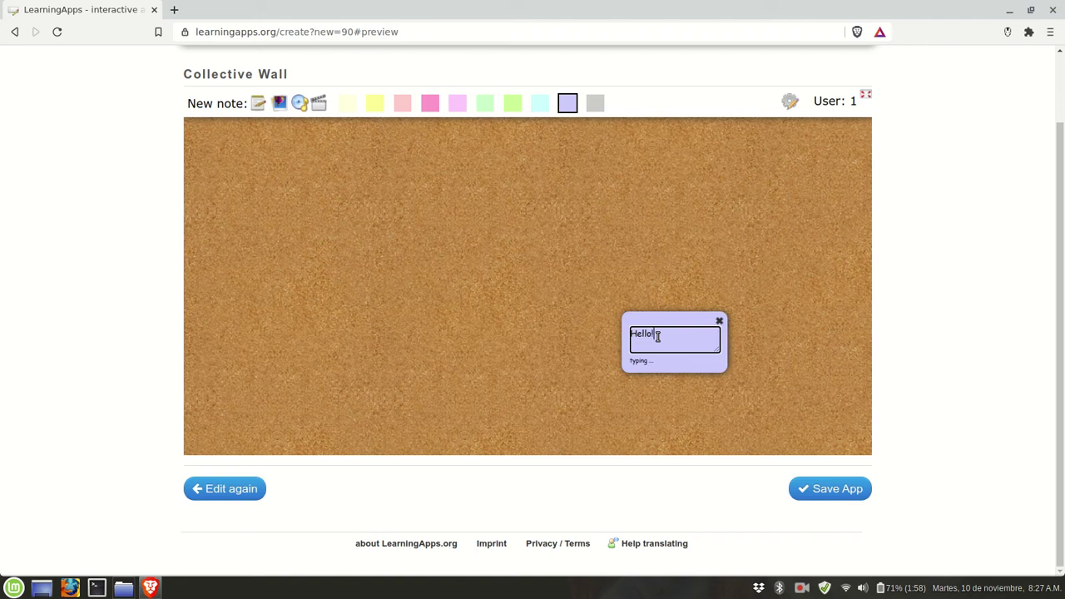
{"action": "left_click", "coordinate": [598, 320]}
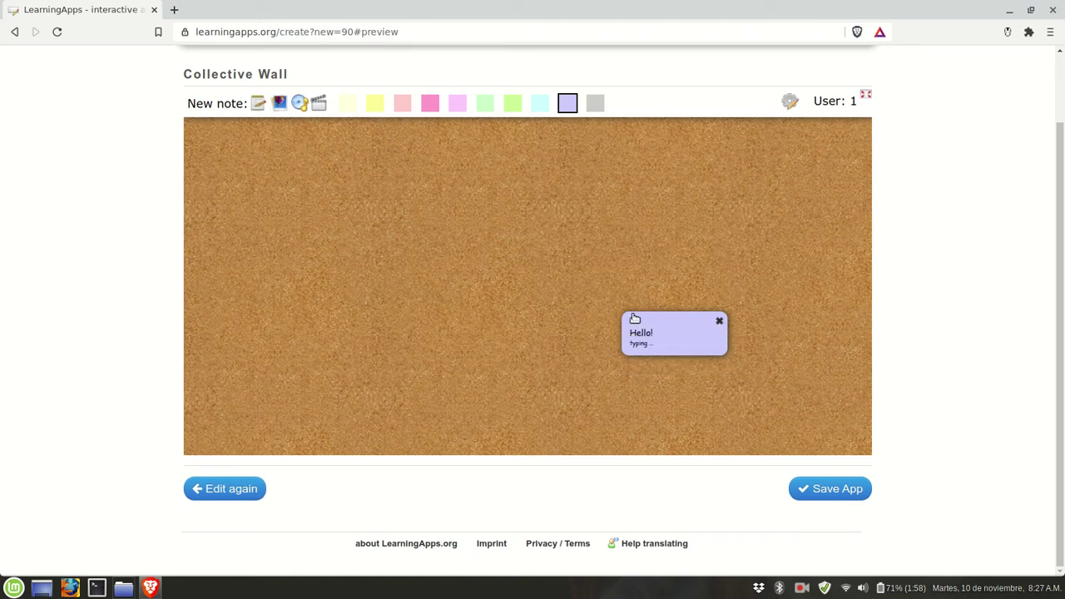
{"action": "left_click_drag", "start_coordinate": [694, 328], "coordinate": [305, 192]}
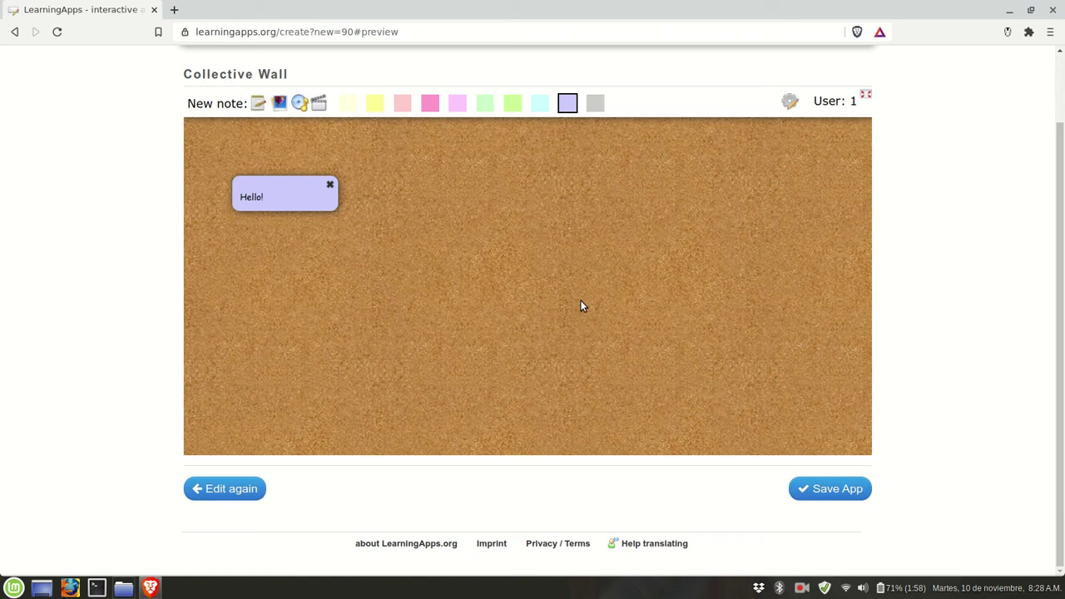
- Save the Collective Wall app, dismiss the sharing hint and look over its web link, fullscreen link and embed code
{"action": "left_click", "coordinate": [837, 490]}
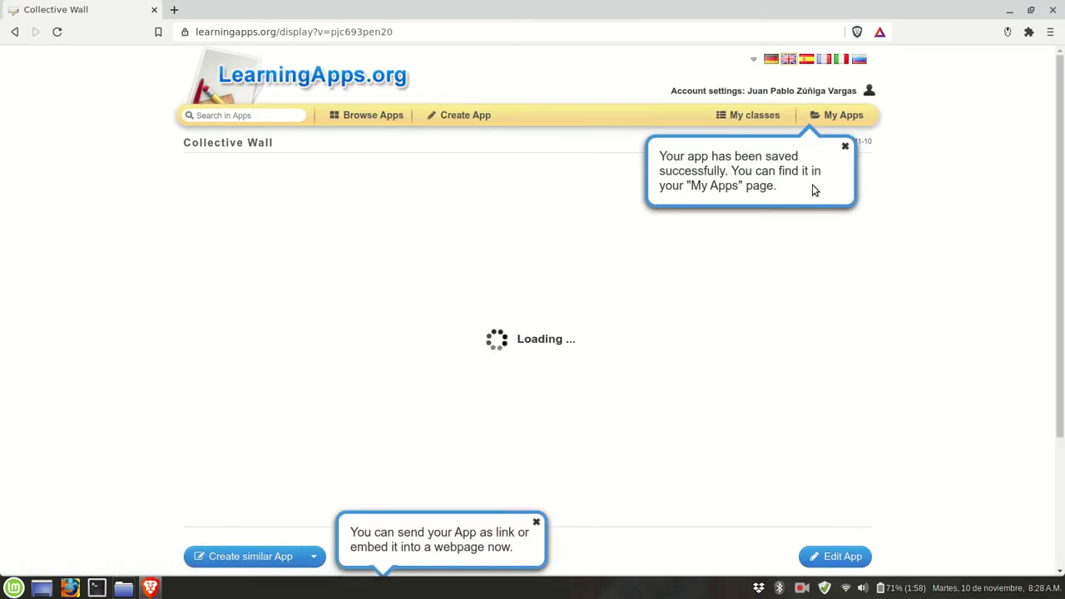
{"action": "scroll", "coordinate": [616, 387], "scroll_direction": "down", "scroll_amount": 3}
{"action": "scroll", "coordinate": [612, 395], "scroll_direction": "down", "scroll_amount": 2}
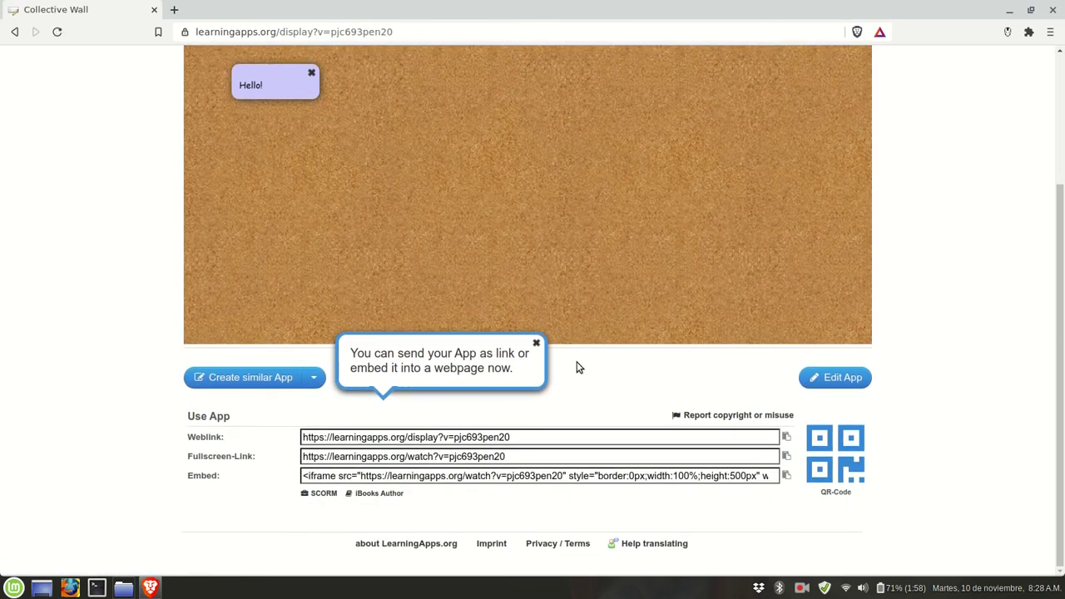
{"action": "left_click", "coordinate": [537, 344]}
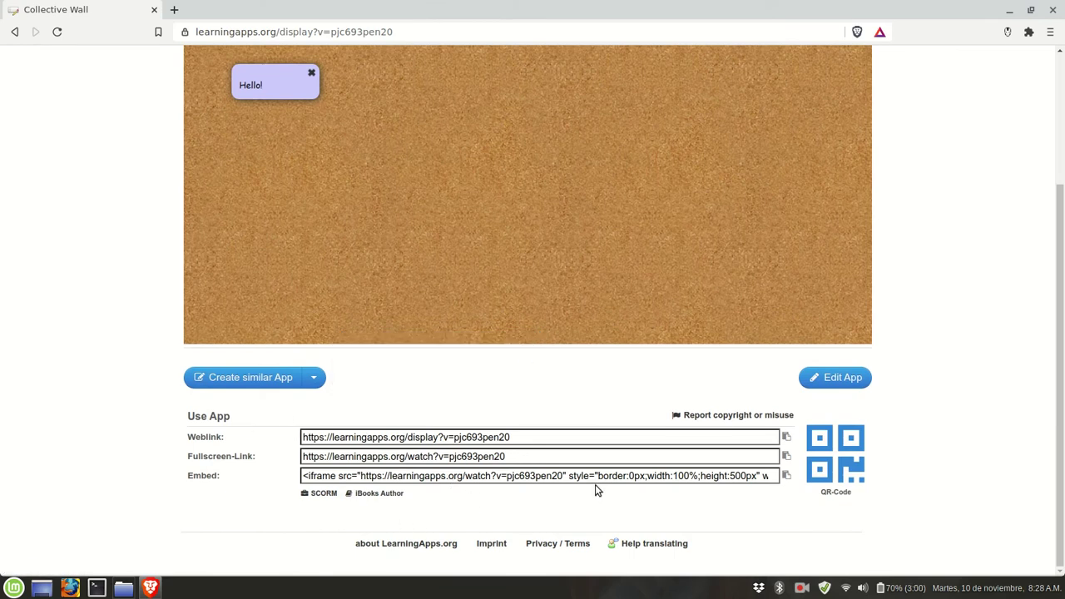
{"action": "scroll", "coordinate": [604, 490], "scroll_direction": "up", "scroll_amount": 3}
{"action": "scroll", "coordinate": [744, 510], "scroll_direction": "down", "scroll_amount": 3}
{"action": "scroll", "coordinate": [829, 481], "scroll_direction": "up", "scroll_amount": 5}
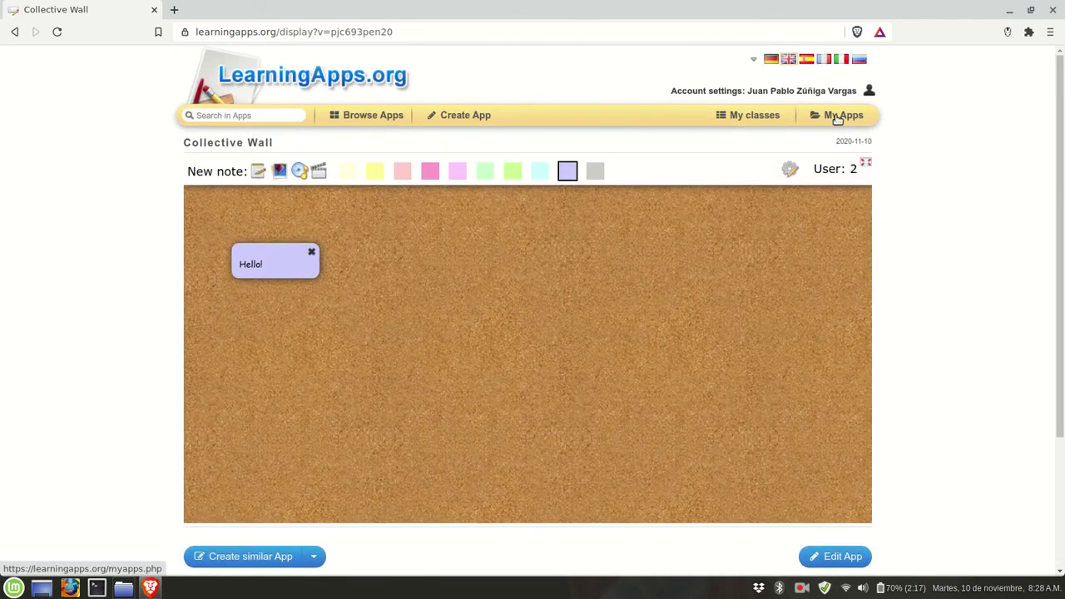
- Move the Collective Wall app from the personal apps collection into the Practice folder
{"action": "left_click", "coordinate": [837, 117]}
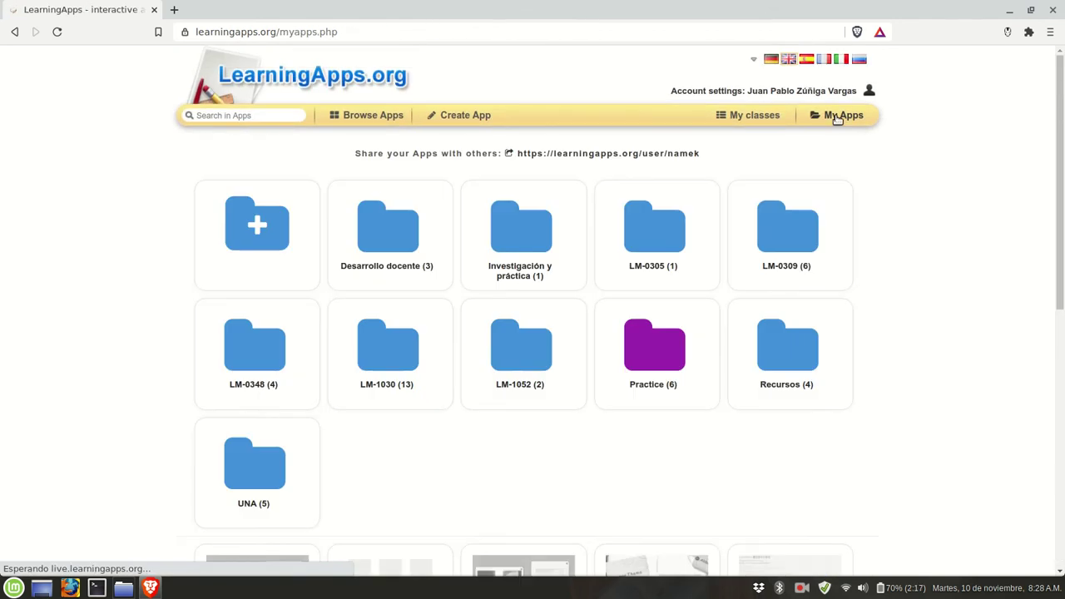
{"action": "scroll", "coordinate": [675, 304], "scroll_direction": "down", "scroll_amount": 3}
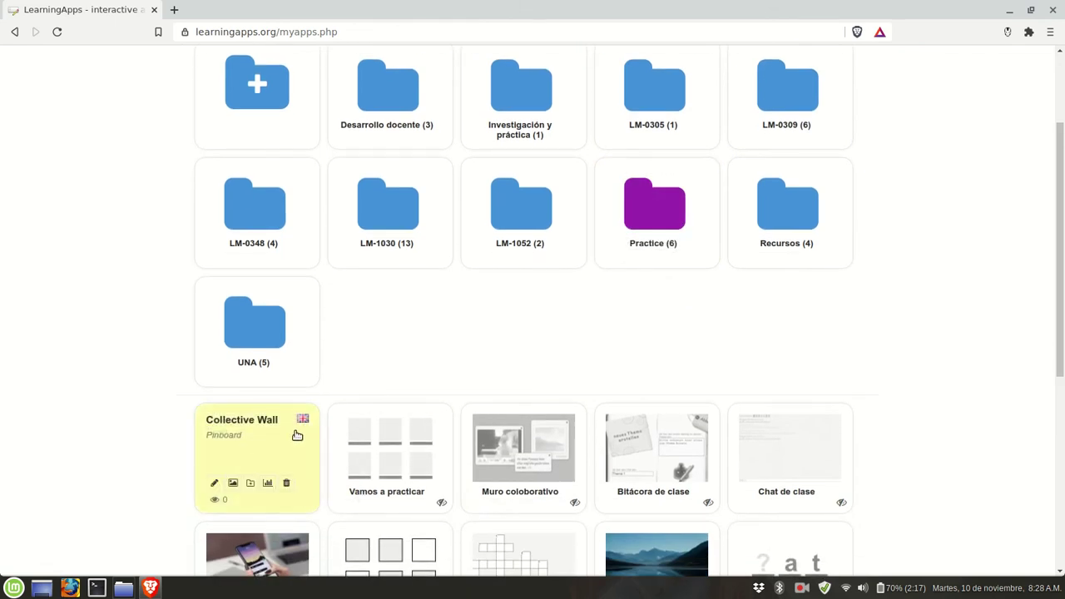
{"action": "scroll", "coordinate": [326, 433], "scroll_direction": "down", "scroll_amount": 2}
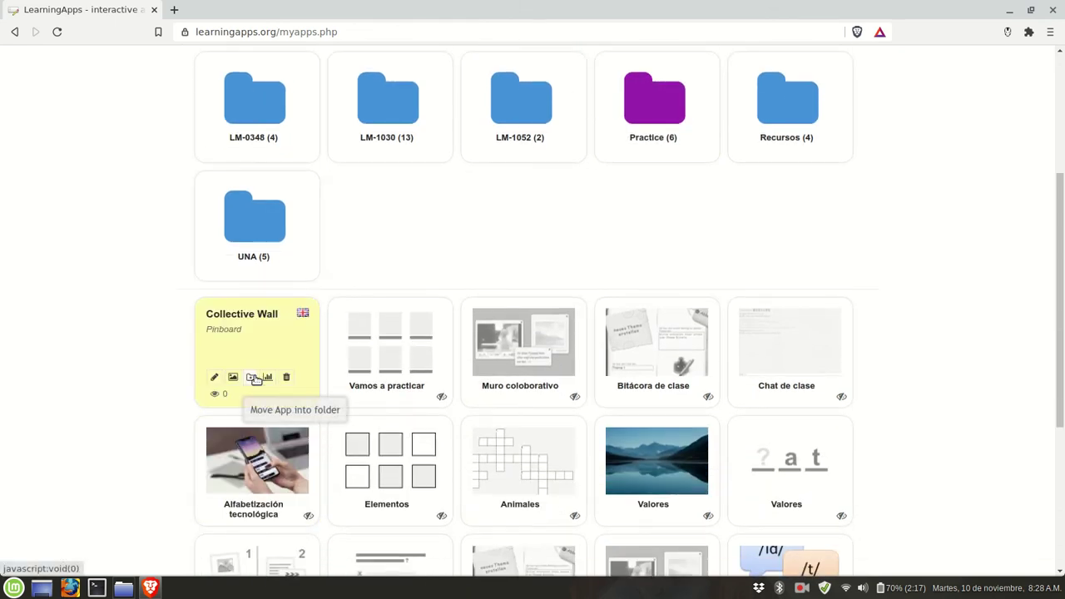
{"action": "left_click", "coordinate": [250, 377]}
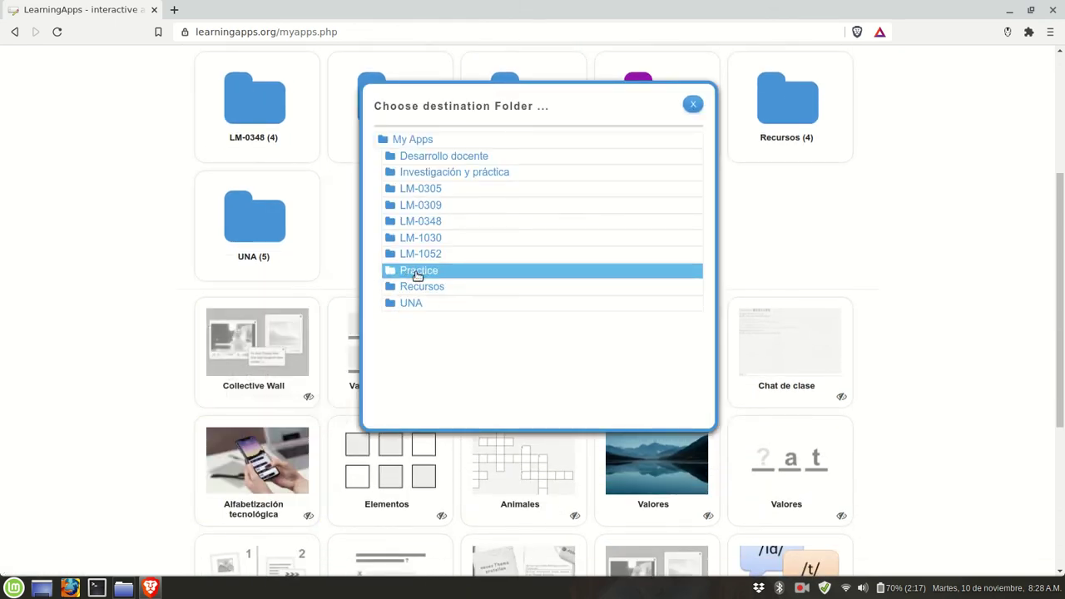
{"action": "left_click", "coordinate": [414, 287]}
{"action": "scroll", "coordinate": [947, 338], "scroll_direction": "up", "scroll_amount": 4}
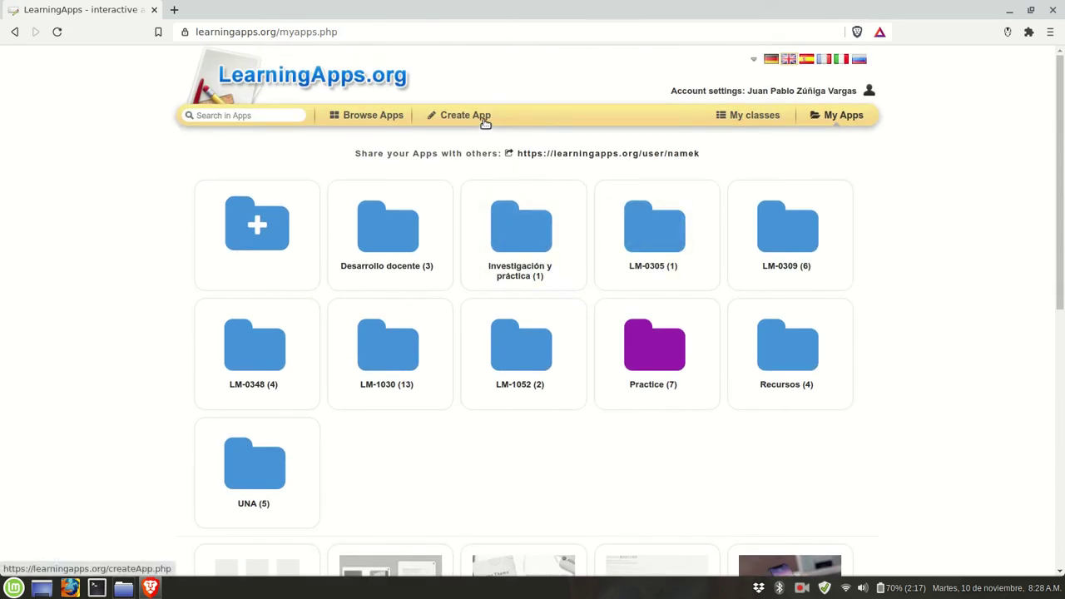
- Start creating a new app from the Notebook template in the Tools section
{"action": "left_click", "coordinate": [485, 121]}
{"action": "scroll", "coordinate": [524, 158], "scroll_direction": "down", "scroll_amount": 3}
{"action": "scroll", "coordinate": [533, 166], "scroll_direction": "down", "scroll_amount": 5}
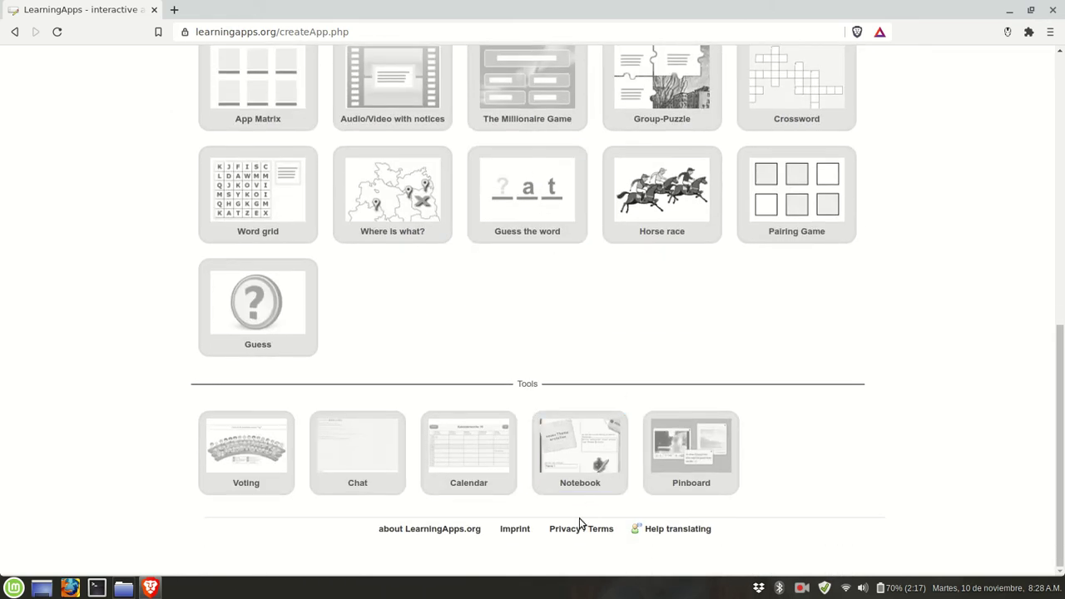
{"action": "left_click", "coordinate": [583, 453]}
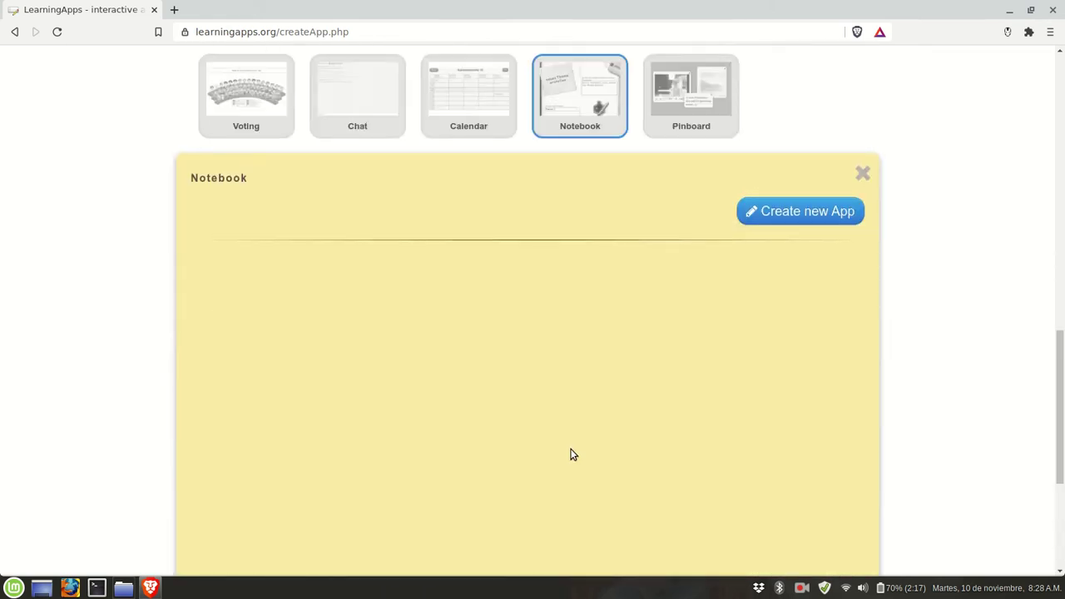
{"action": "left_click", "coordinate": [811, 221]}
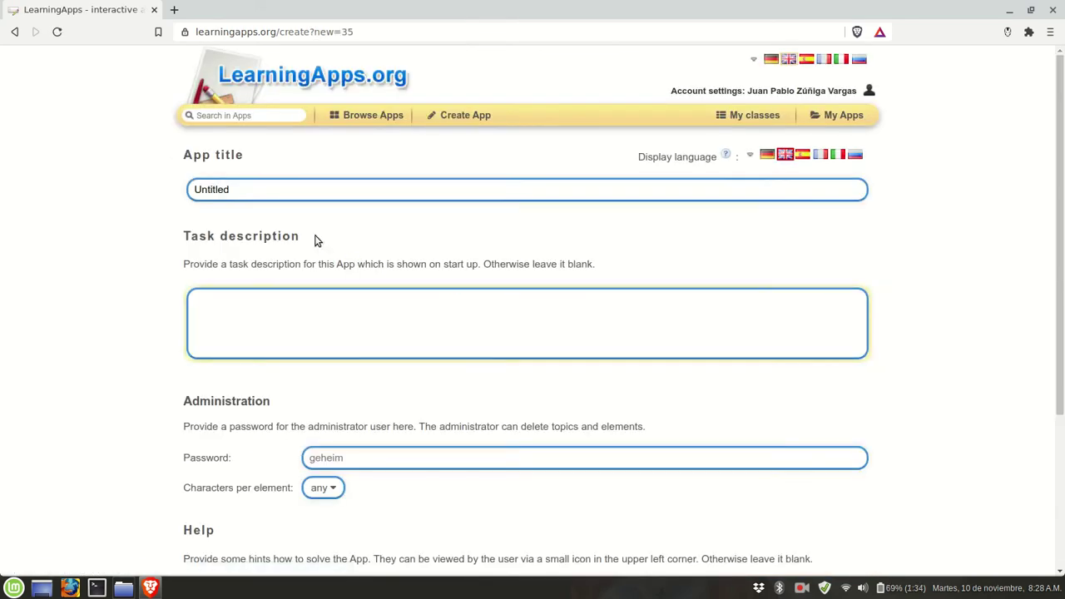
- Set the app title to "Class Log"
{"action": "left_click", "coordinate": [296, 192]}
{"action": "key", "text": "ctrl+a"}
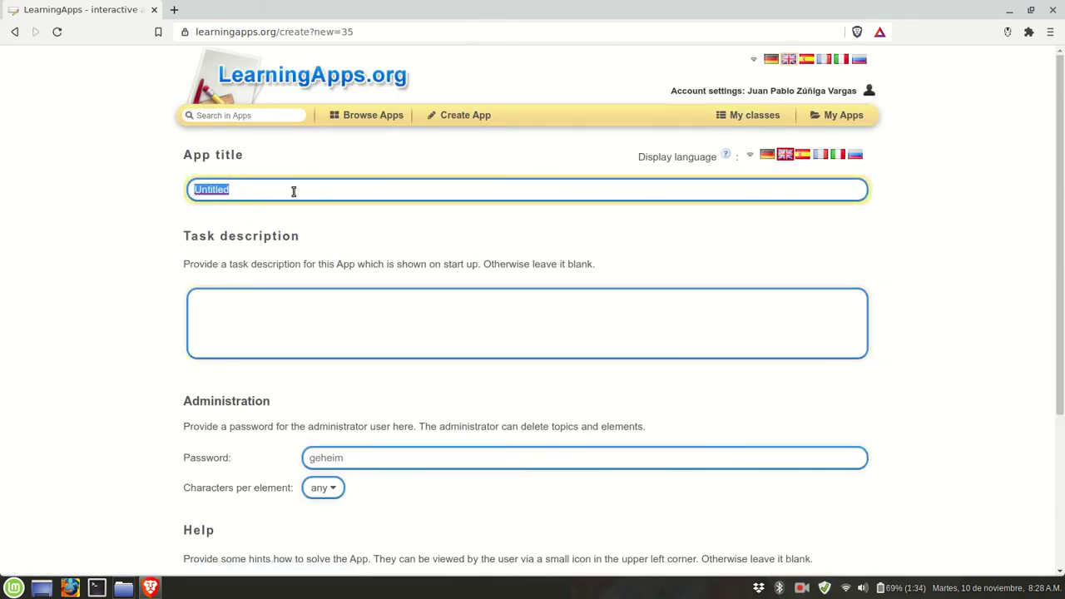
{"action": "type", "text": "Cl"}
{"action": "type", "text": "ass"}
{"action": "key", "text": "BackSpace"}
{"action": "type", "text": "s Log"}
- Review the notebook's task description, administration and help options, keeping the defaults, and finish editing to show the preview
{"action": "scroll", "coordinate": [299, 185], "scroll_direction": "down", "scroll_amount": 3}
{"action": "left_click", "coordinate": [266, 214]}
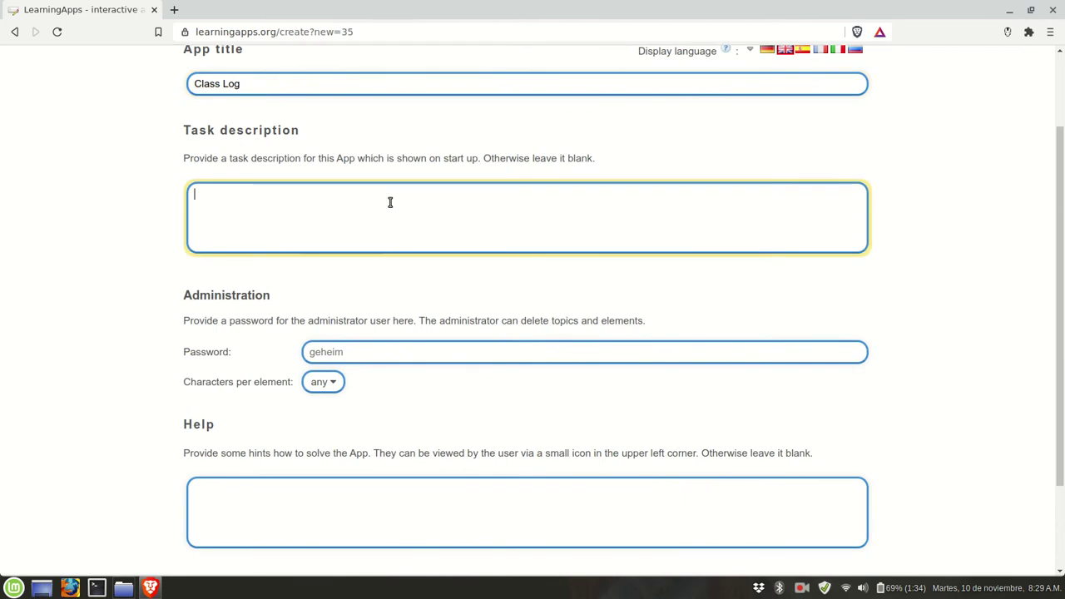
{"action": "scroll", "coordinate": [349, 258], "scroll_direction": "down", "scroll_amount": 3}
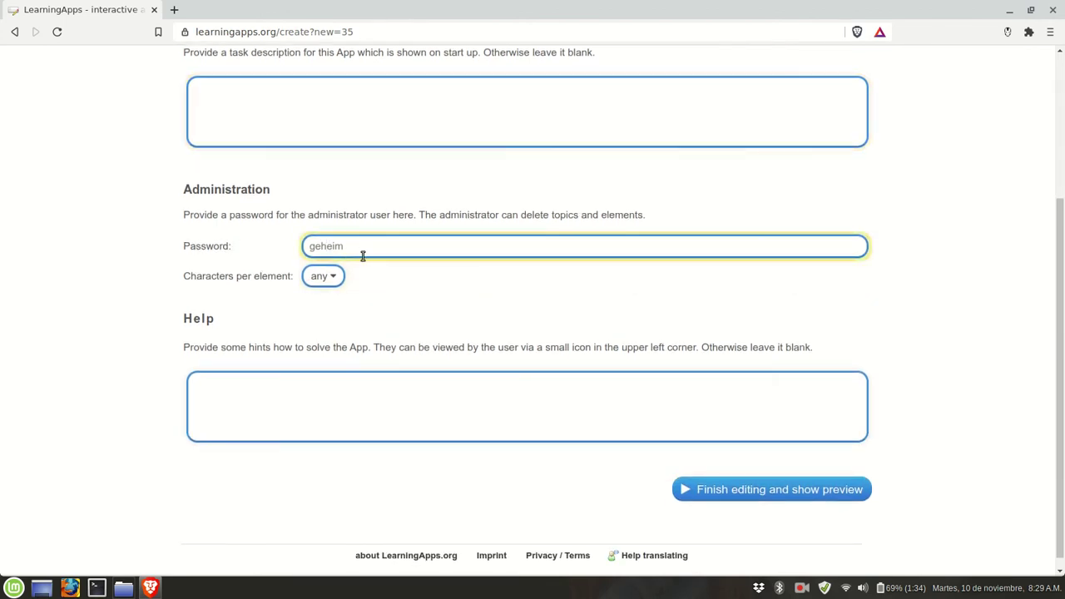
{"action": "scroll", "coordinate": [343, 258], "scroll_direction": "down", "scroll_amount": 1}
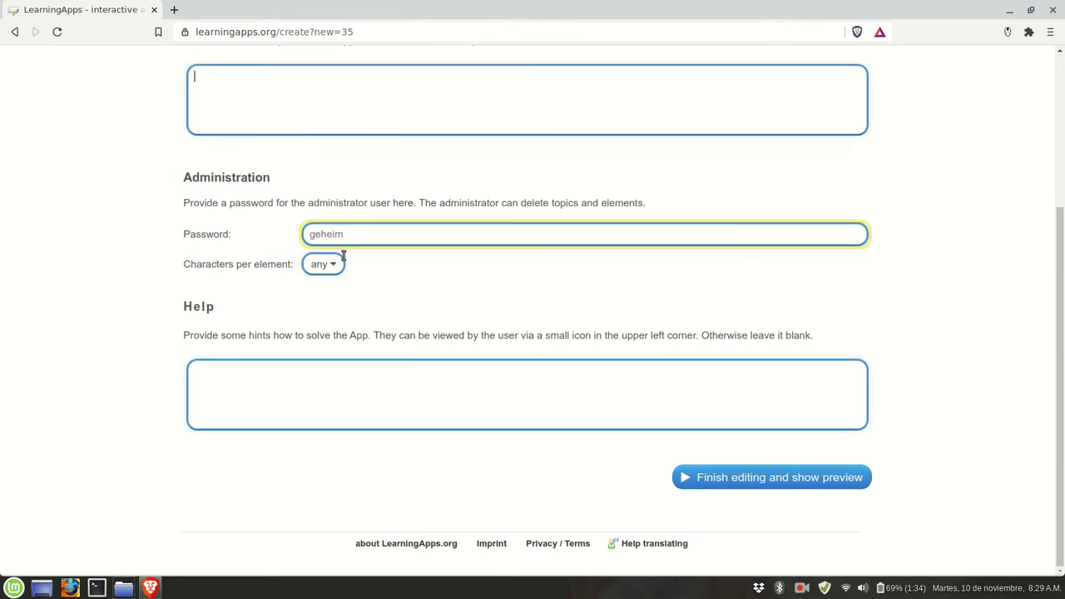
{"action": "left_click", "coordinate": [788, 486]}
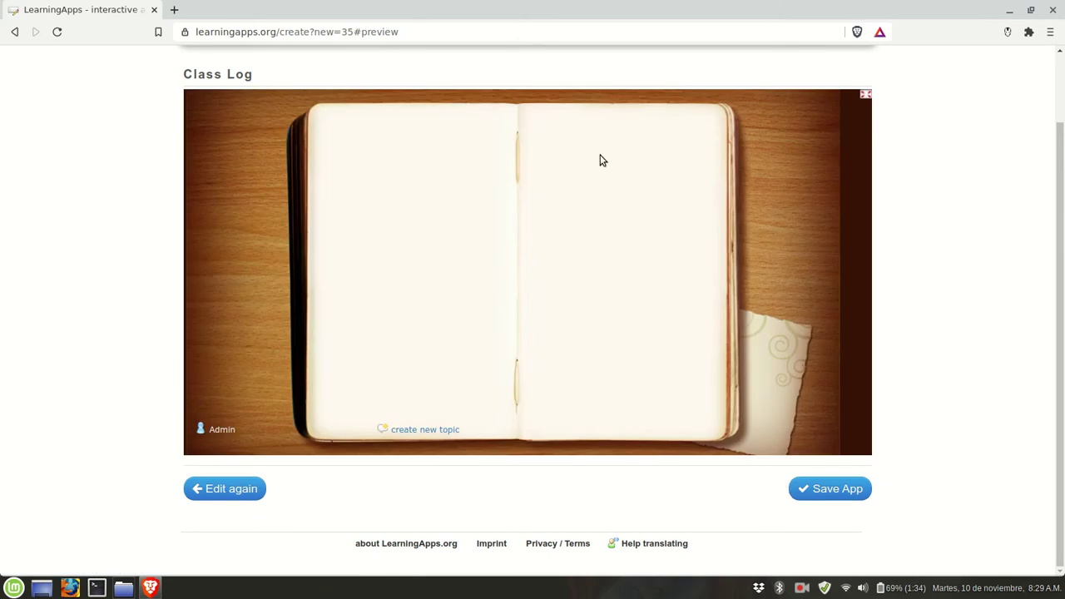
- Start a new topic in the notebook preview and provide the author's name when asked
{"action": "left_click", "coordinate": [430, 432]}
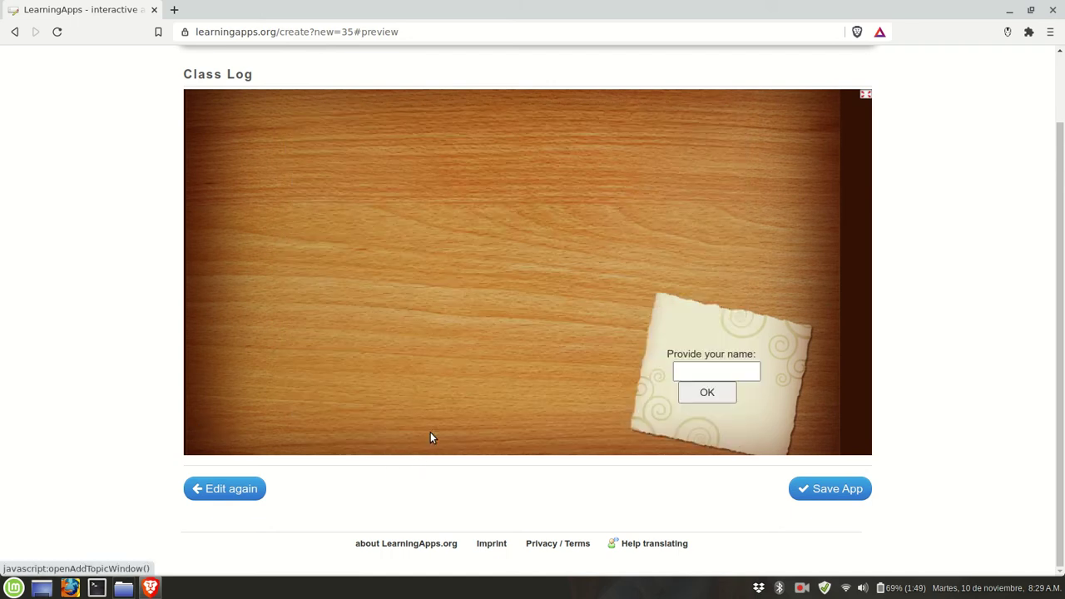
{"action": "left_click", "coordinate": [696, 369]}
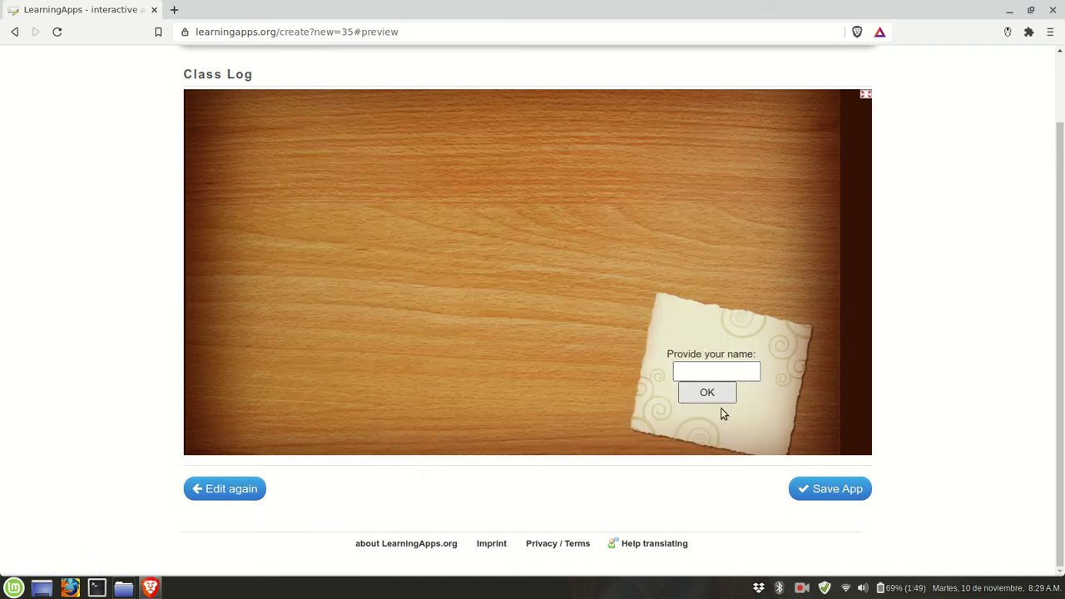
{"action": "left_click", "coordinate": [733, 371]}
{"action": "type", "text": "JP"}
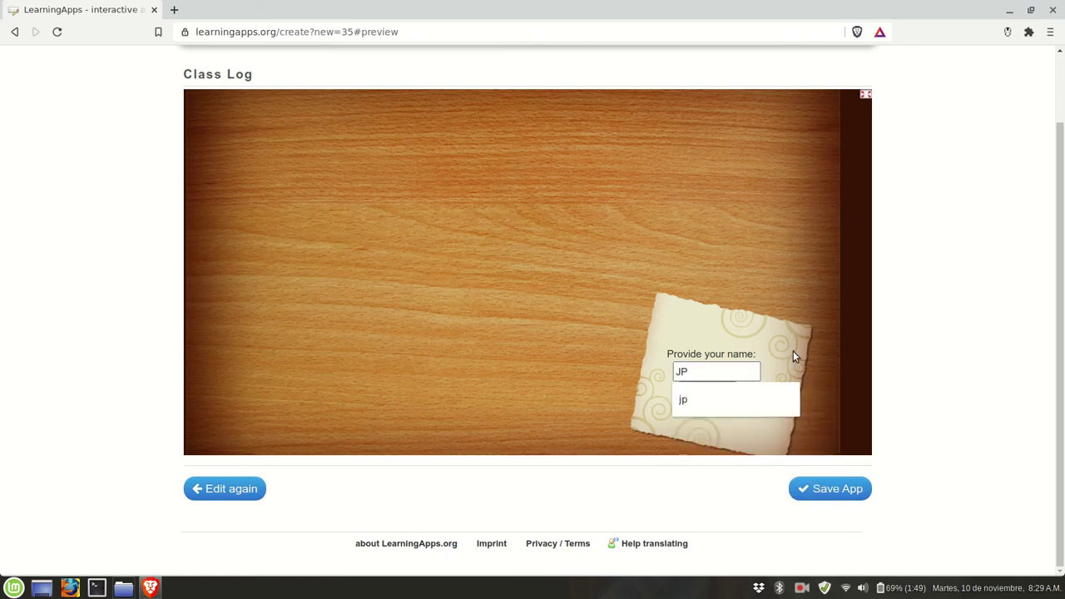
{"action": "key", "text": "Escape"}
{"action": "left_click", "coordinate": [718, 393]}
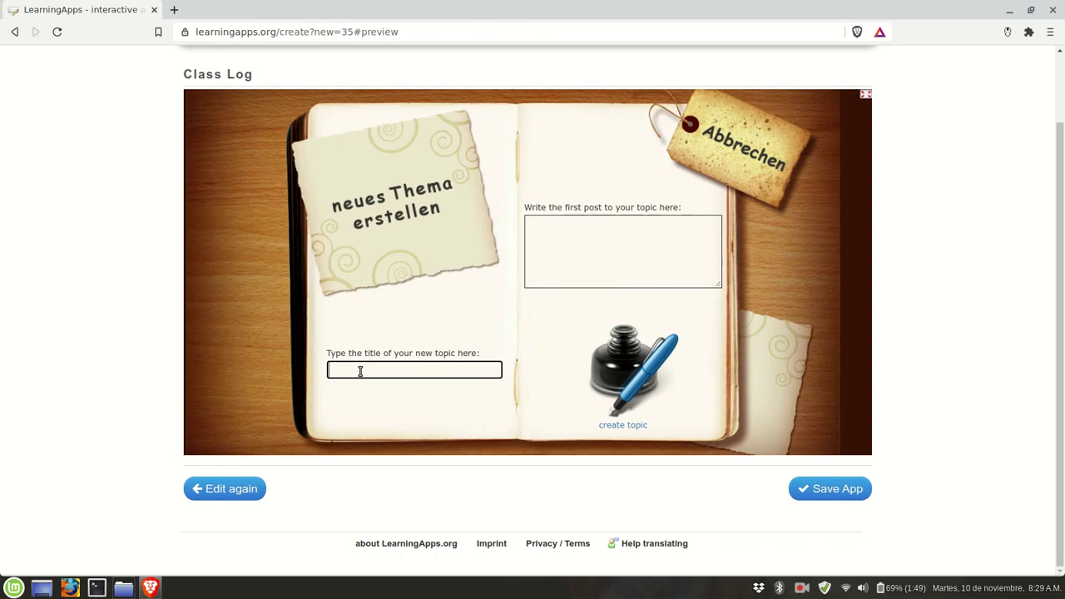
- Create a topic titled "Greetings" with the first post "Hi!"
{"action": "left_click", "coordinate": [361, 371]}
{"action": "type", "text": "Greetings"}
{"action": "left_click", "coordinate": [618, 222]}
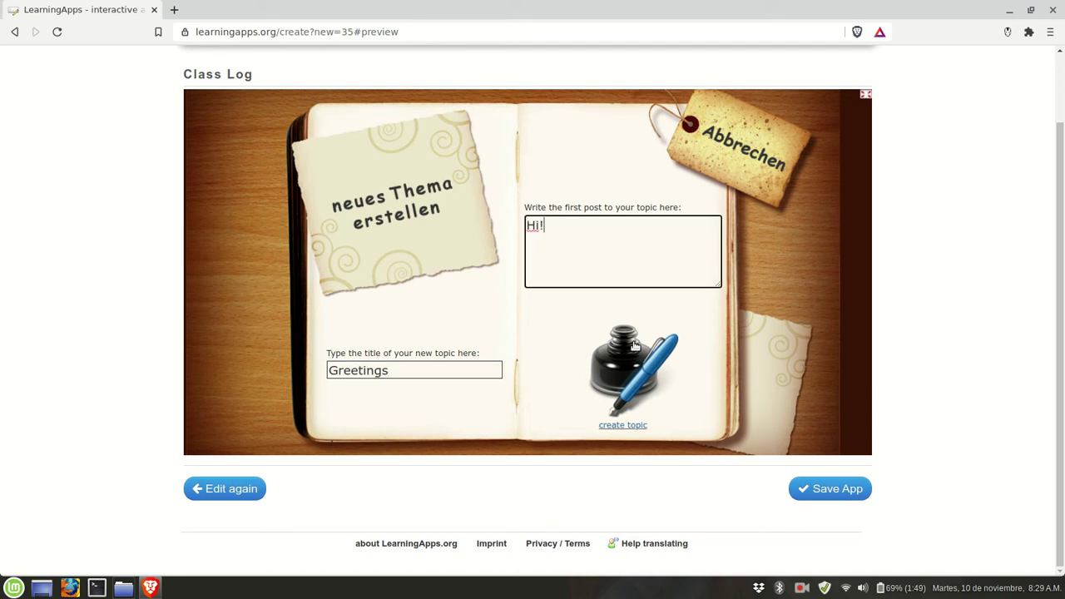
{"action": "left_click", "coordinate": [623, 427]}
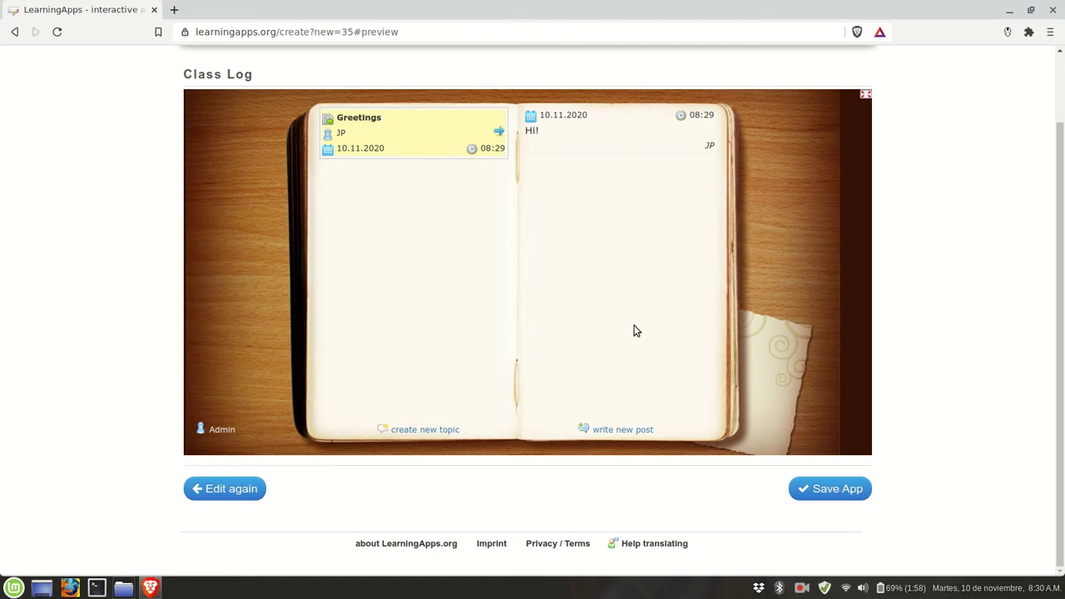
- Save the Class Log app and look over its web link, fullscreen link and embed code
{"action": "left_click", "coordinate": [810, 497]}
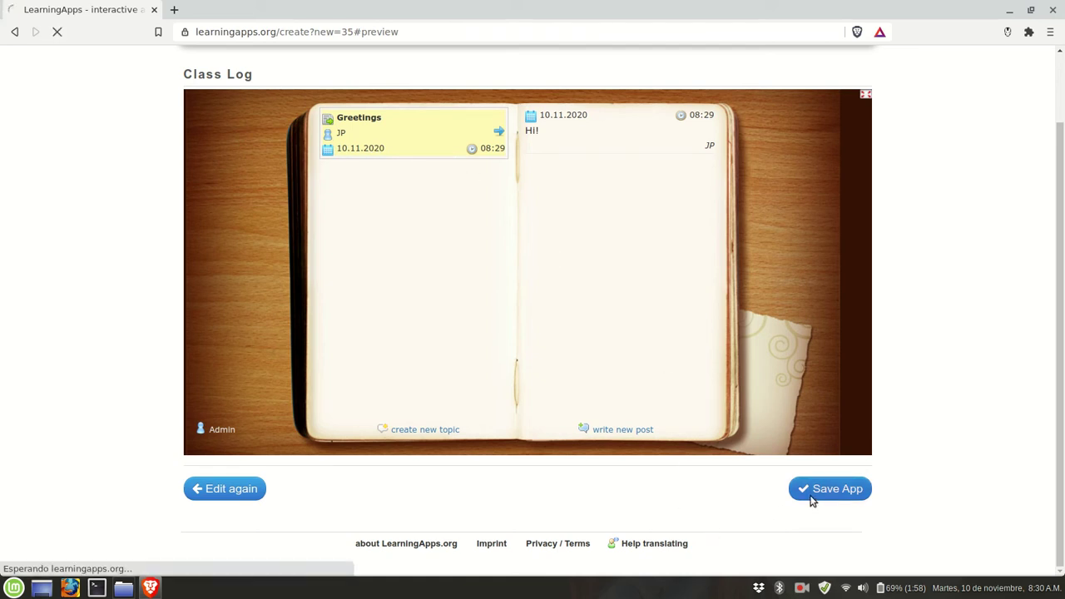
{"action": "scroll", "coordinate": [559, 368], "scroll_direction": "down", "scroll_amount": 3}
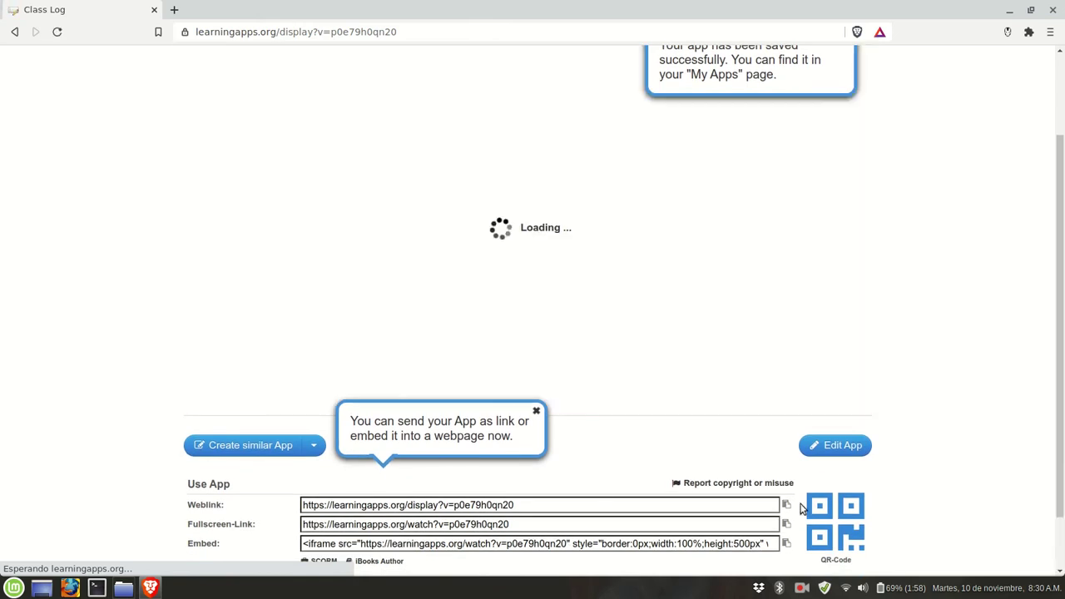
{"action": "scroll", "coordinate": [804, 253], "scroll_direction": "up", "scroll_amount": 3}
- Move the Class Log app from the personal apps collection into the Practice folder
{"action": "left_click", "coordinate": [836, 116]}
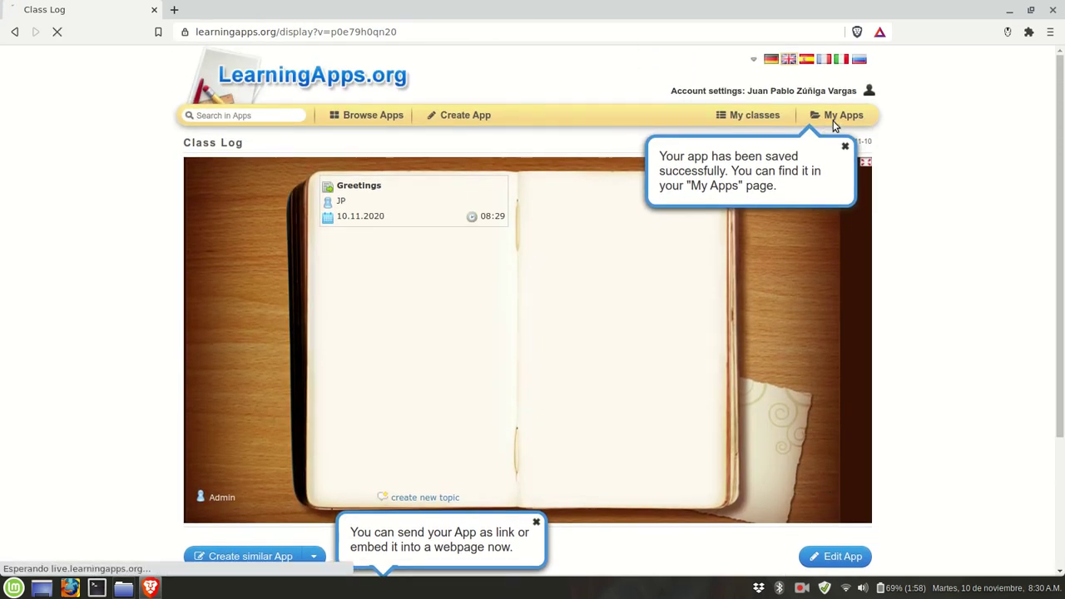
{"action": "scroll", "coordinate": [563, 269], "scroll_direction": "down", "scroll_amount": 4}
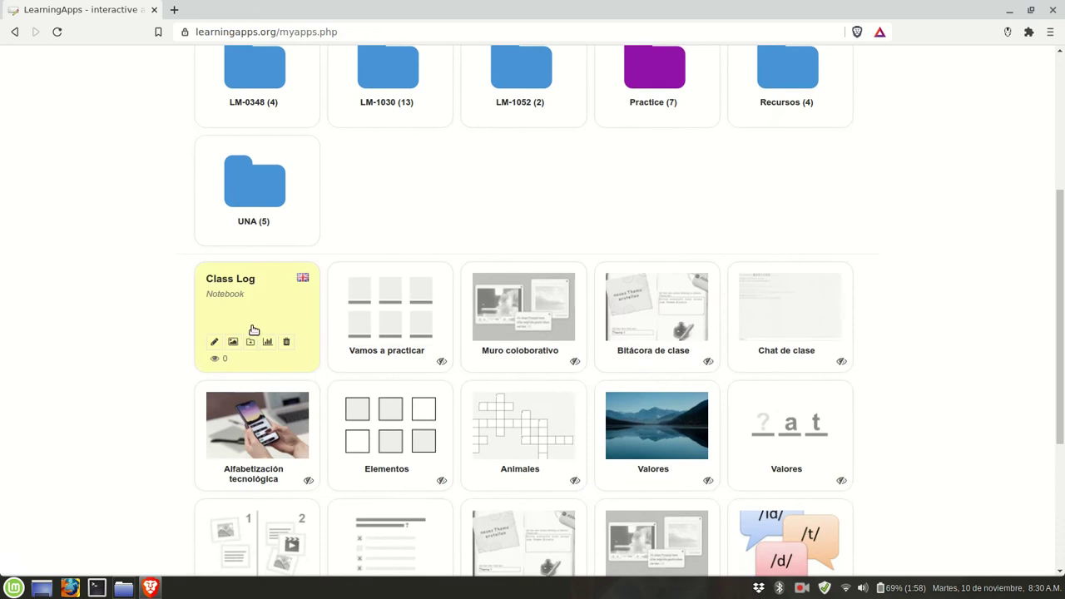
{"action": "left_click", "coordinate": [248, 344]}
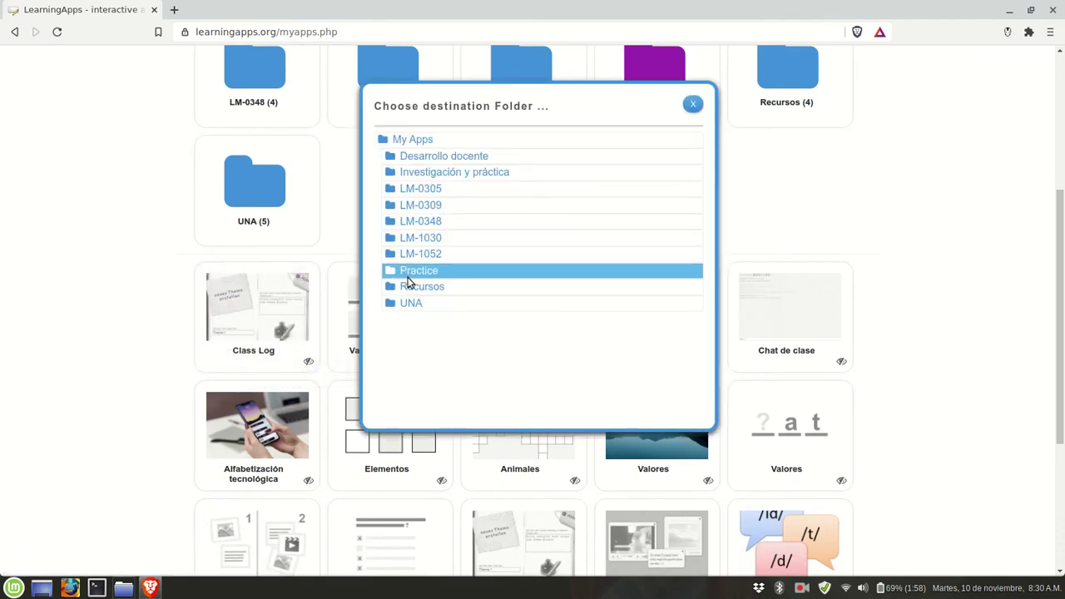
{"action": "left_click", "coordinate": [408, 281]}
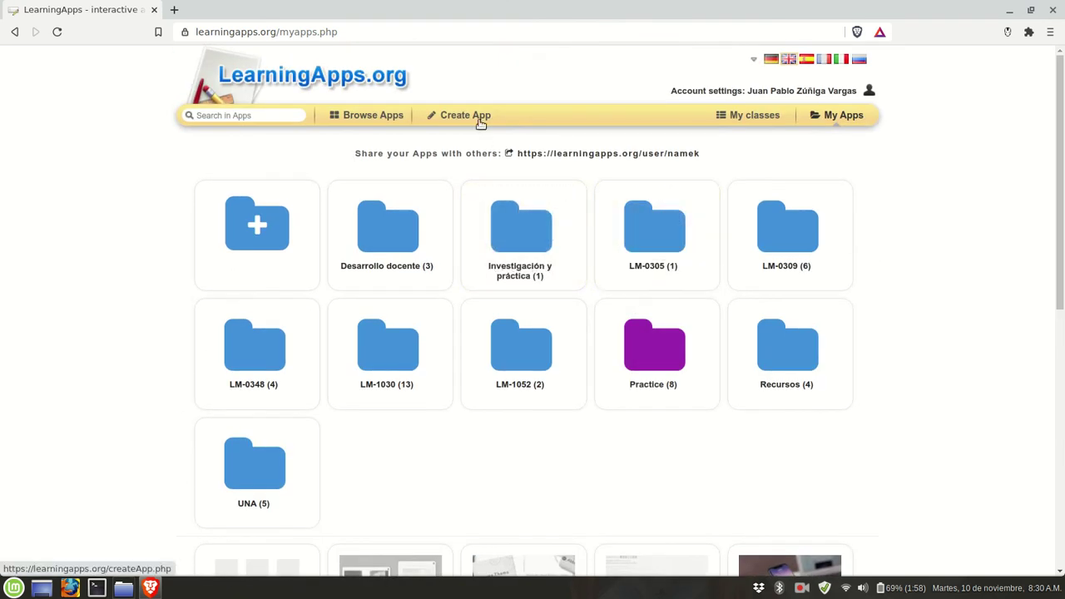
- Go to app creation, look over the available templates and choose the Guess the word template
{"action": "left_click", "coordinate": [478, 117]}
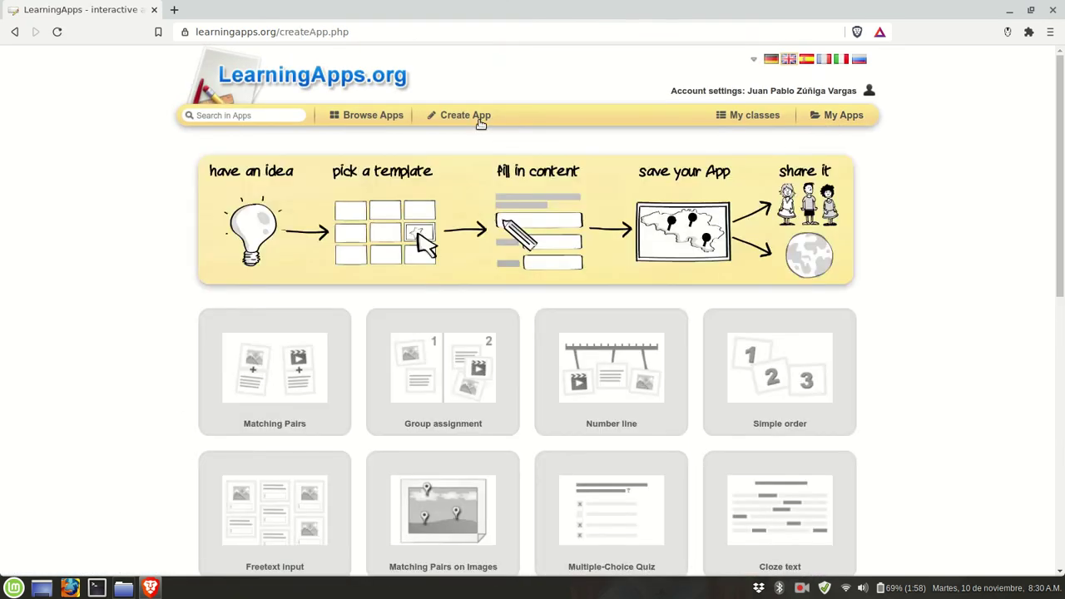
{"action": "scroll", "coordinate": [616, 267], "scroll_direction": "down", "scroll_amount": 5}
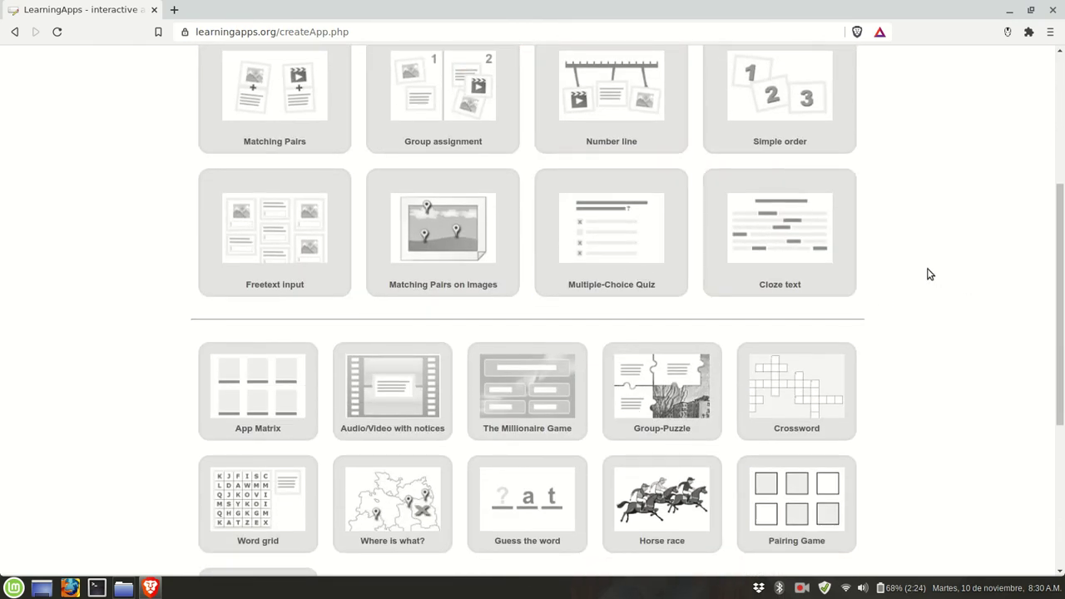
{"action": "scroll", "coordinate": [927, 273], "scroll_direction": "up", "scroll_amount": 2}
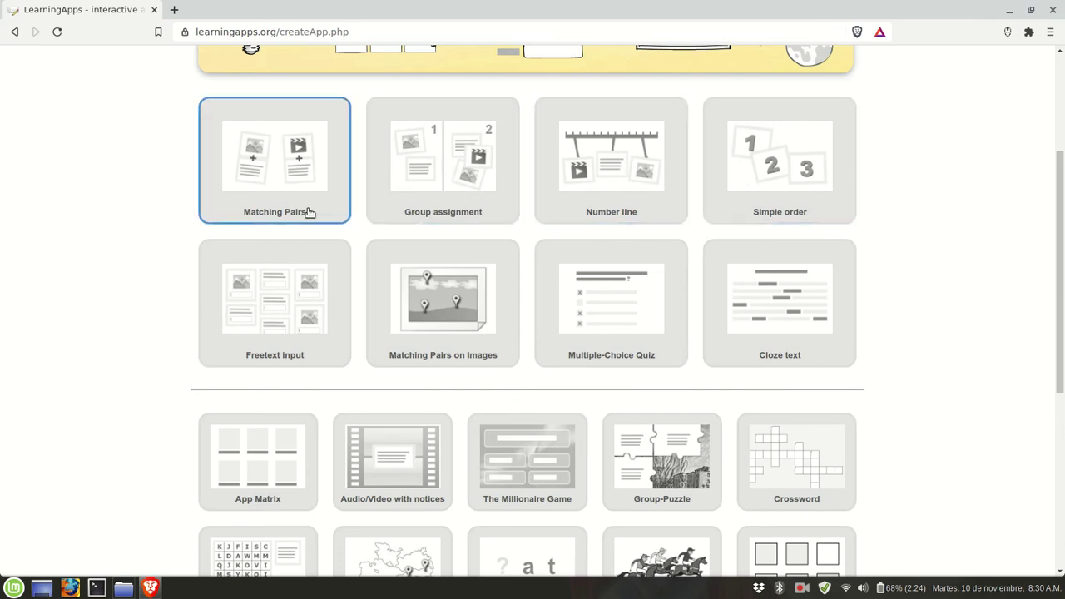
{"action": "scroll", "coordinate": [611, 283], "scroll_direction": "down", "scroll_amount": 2}
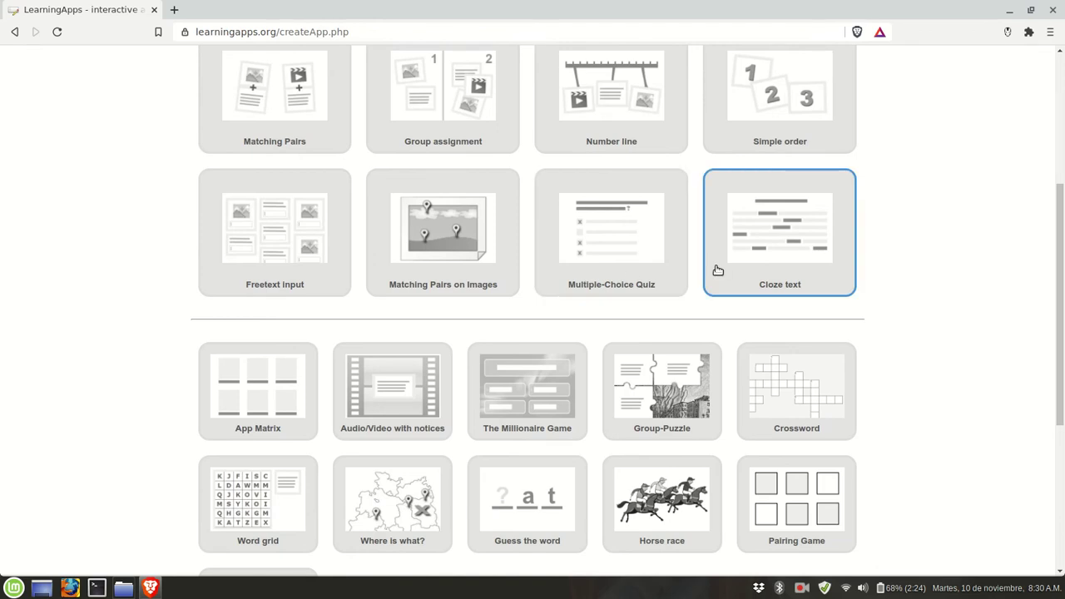
{"action": "scroll", "coordinate": [716, 271], "scroll_direction": "down", "scroll_amount": 2}
{"action": "scroll", "coordinate": [811, 279], "scroll_direction": "down", "scroll_amount": 2}
{"action": "scroll", "coordinate": [806, 299], "scroll_direction": "down", "scroll_amount": 1}
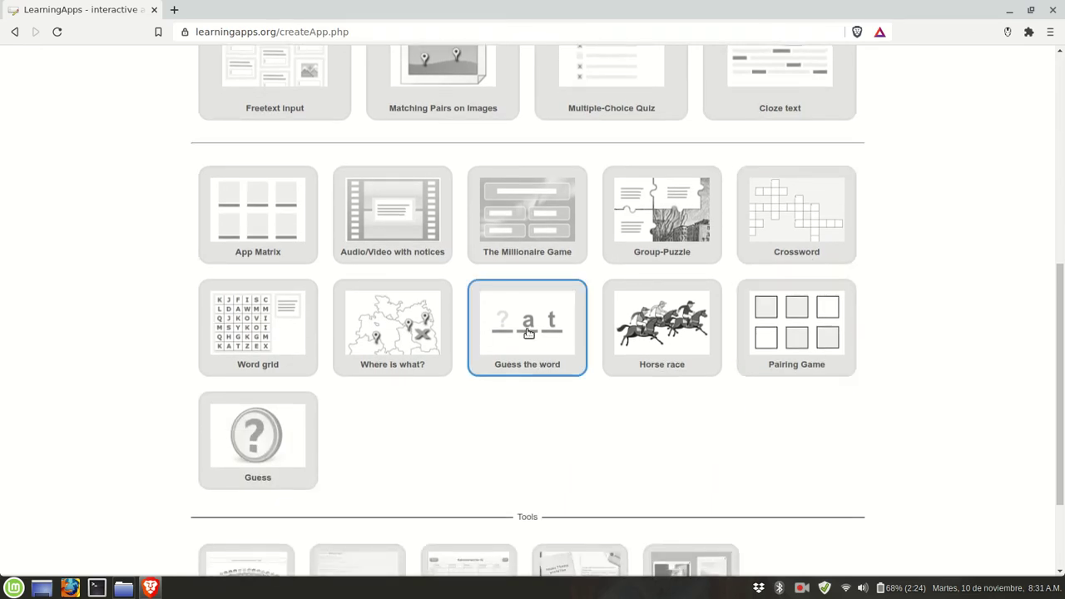
{"action": "left_click", "coordinate": [529, 331]}
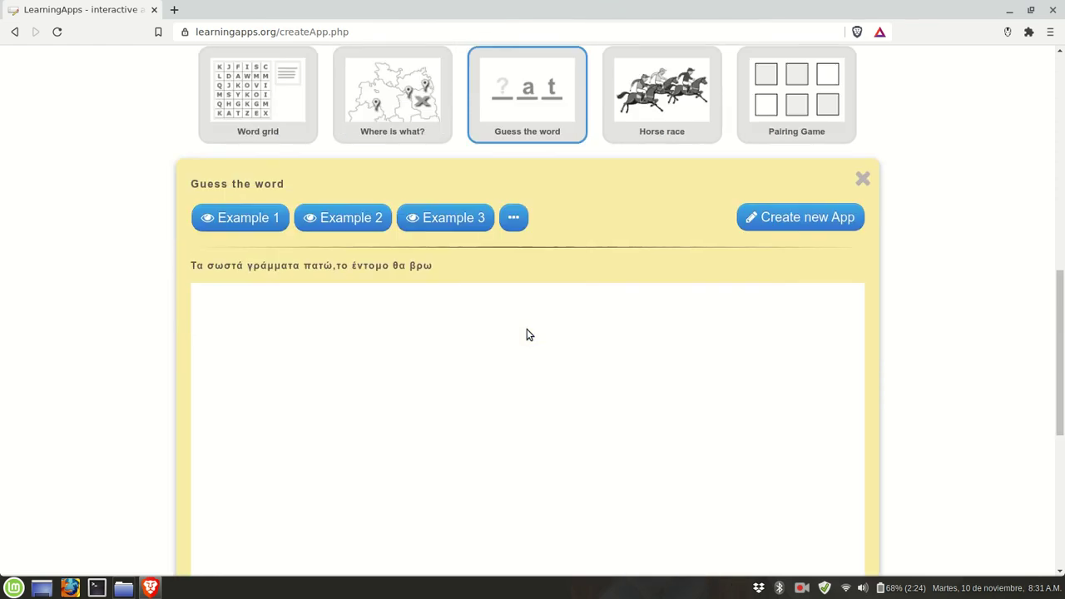
- Dismiss the example's task description and examine its picture clue, word blanks and letter choices
{"action": "scroll", "coordinate": [635, 371], "scroll_direction": "down", "scroll_amount": 4}
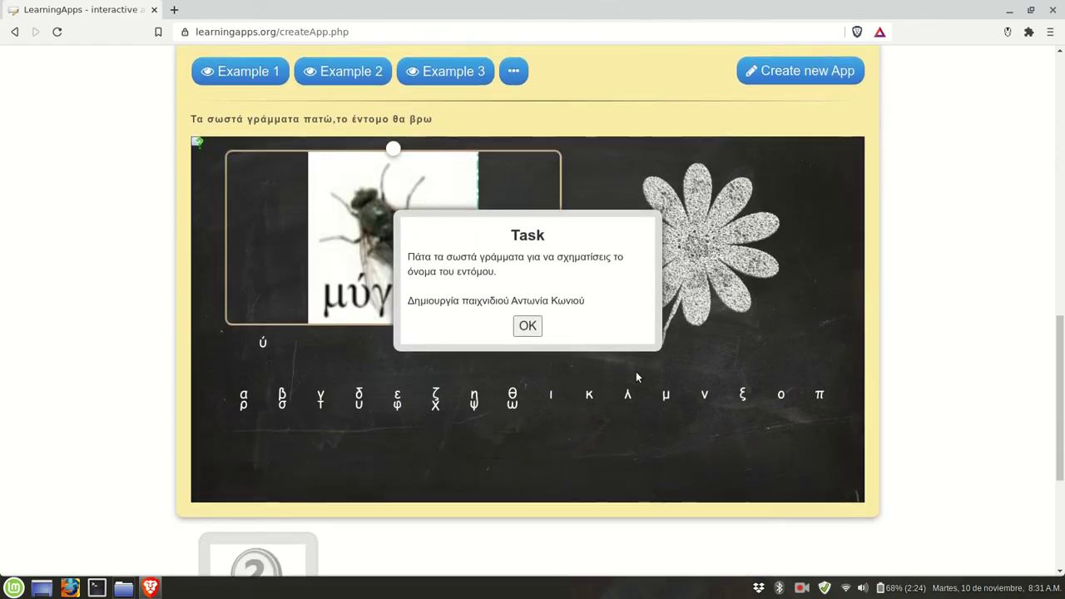
{"action": "scroll", "coordinate": [636, 371], "scroll_direction": "up", "scroll_amount": 2}
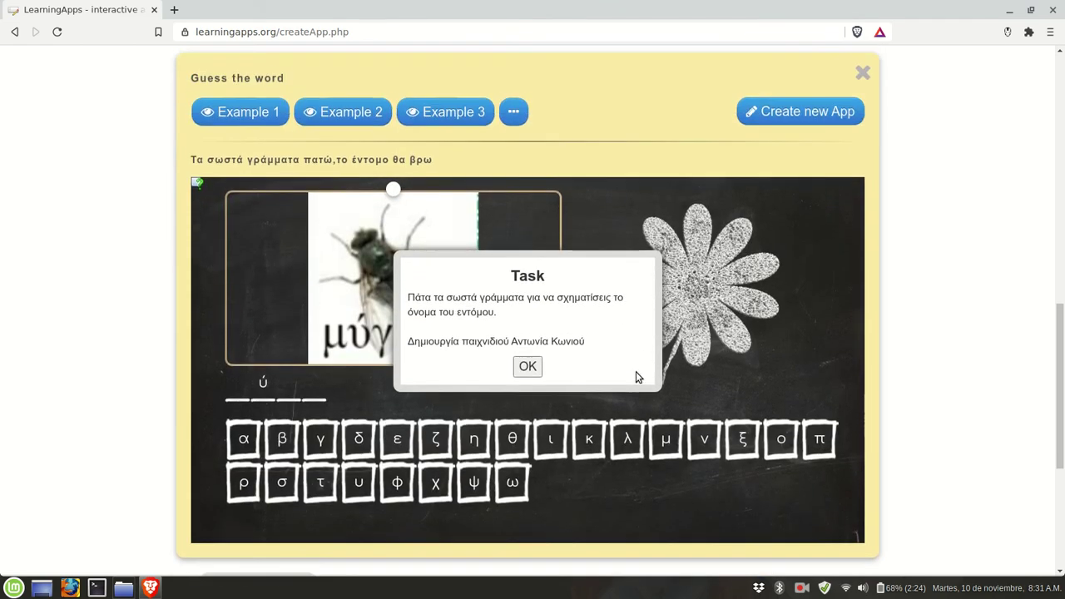
{"action": "left_click", "coordinate": [527, 367]}
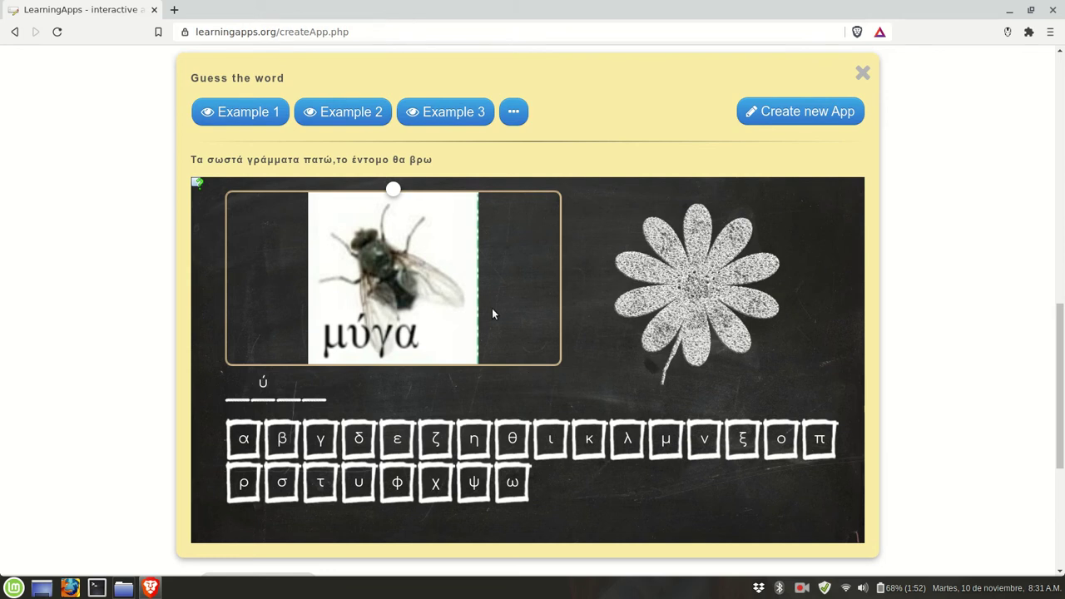
{"action": "scroll", "coordinate": [519, 319], "scroll_direction": "up", "scroll_amount": 5}
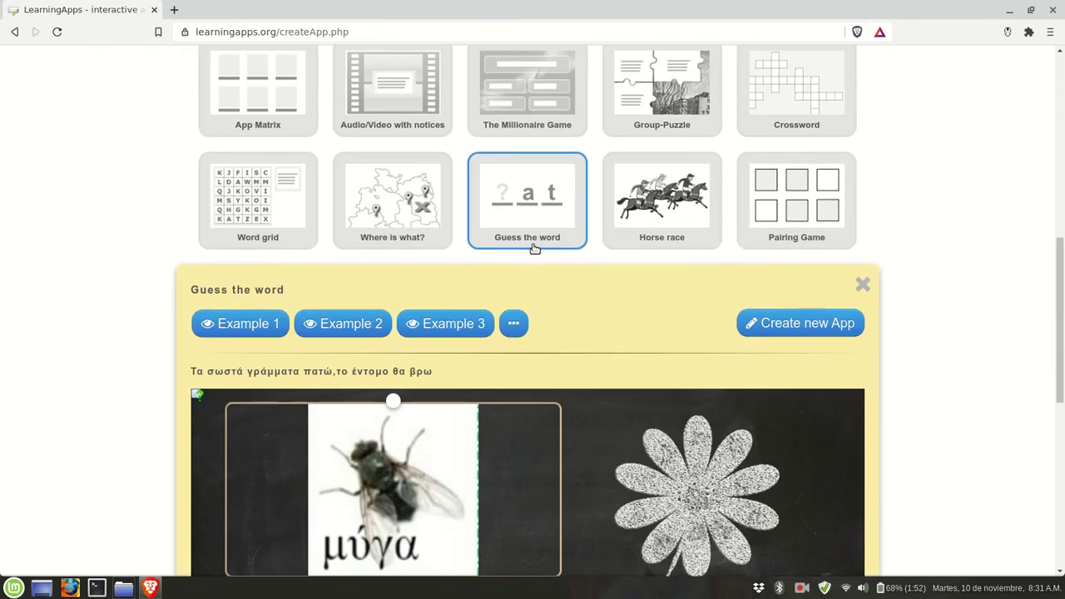
{"action": "scroll", "coordinate": [607, 333], "scroll_direction": "down", "scroll_amount": 3}
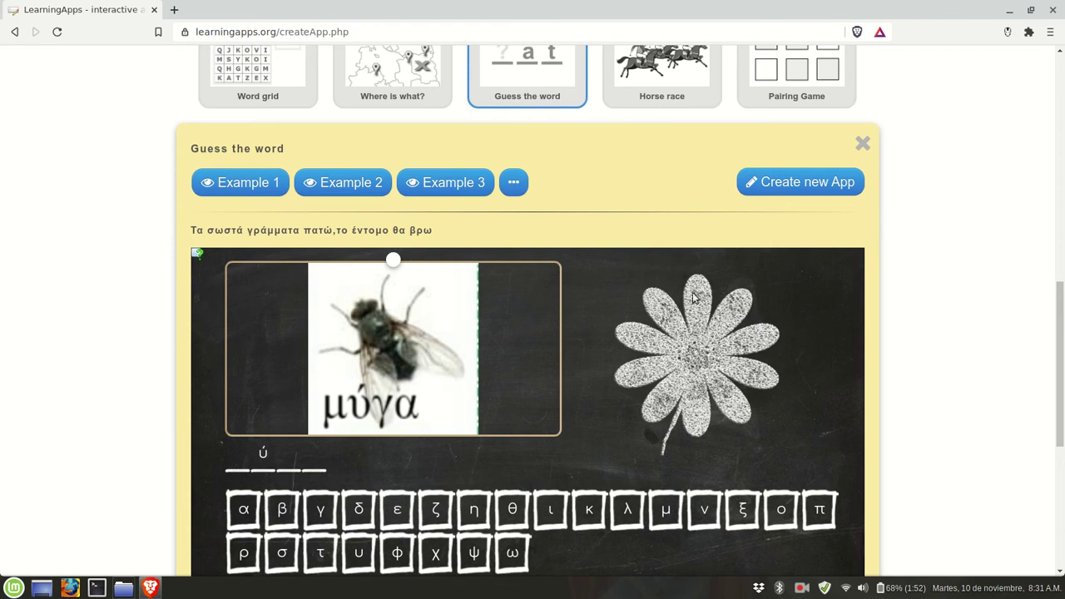
{"action": "scroll", "coordinate": [680, 382], "scroll_direction": "down", "scroll_amount": 2}
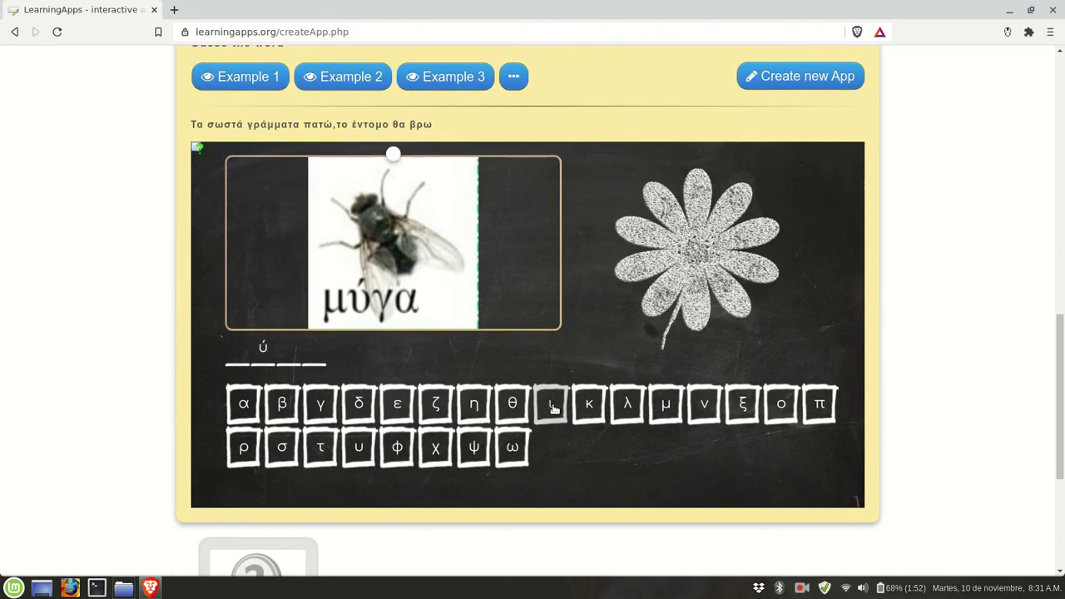
- Try the letters ι and λ in the Guess the word example and look over how the game responds
{"action": "left_click", "coordinate": [552, 406]}
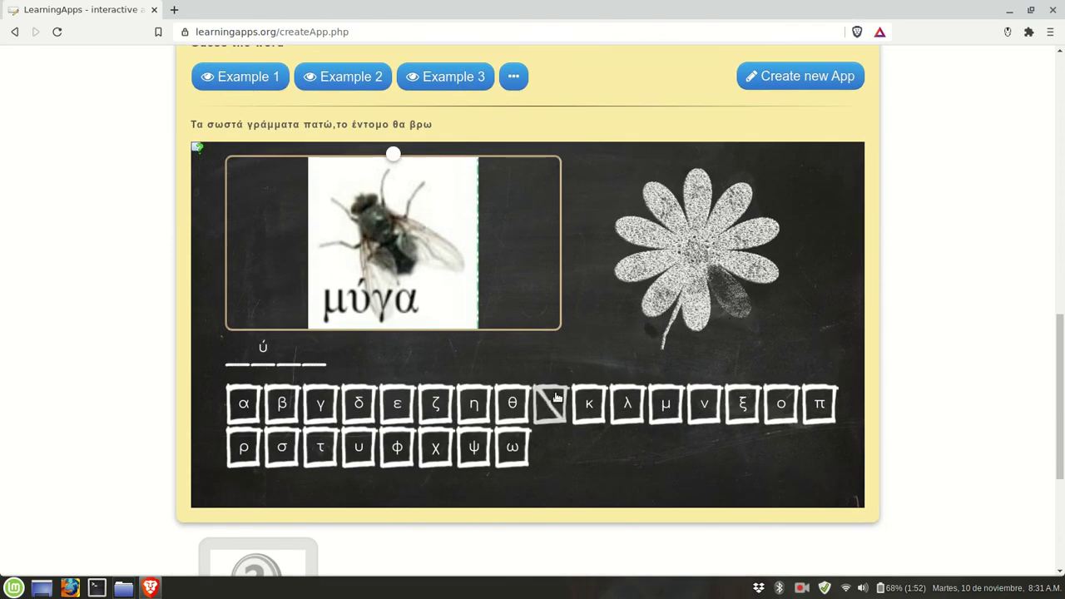
{"action": "left_click", "coordinate": [619, 410]}
{"action": "scroll", "coordinate": [616, 408], "scroll_direction": "up", "scroll_amount": 4}
{"action": "scroll", "coordinate": [679, 363], "scroll_direction": "down", "scroll_amount": 5}
{"action": "scroll", "coordinate": [679, 370], "scroll_direction": "down", "scroll_amount": 3}
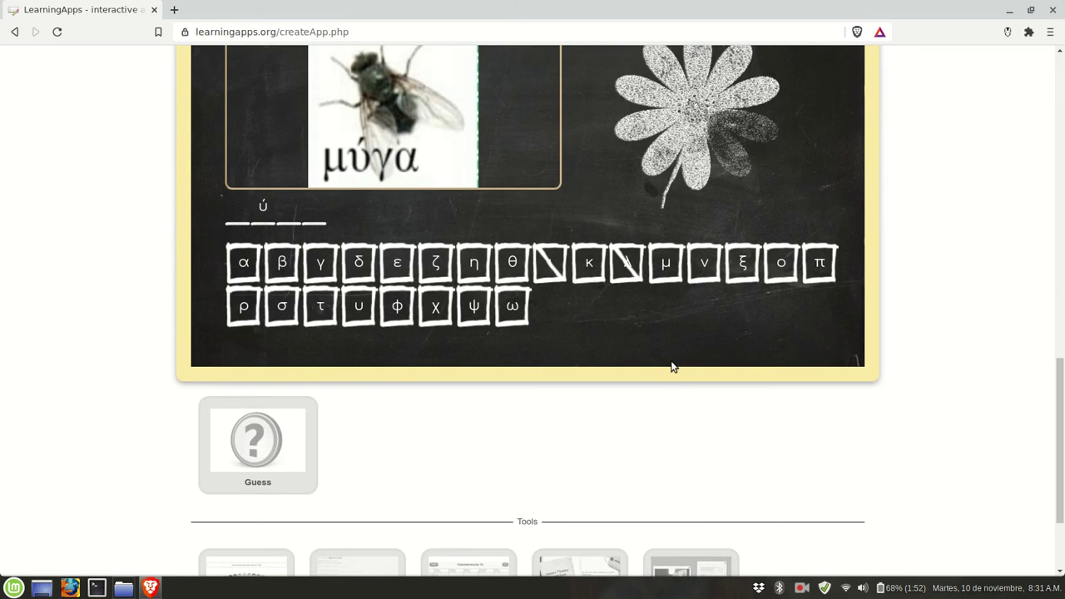
{"action": "scroll", "coordinate": [672, 367], "scroll_direction": "up", "scroll_amount": 5}
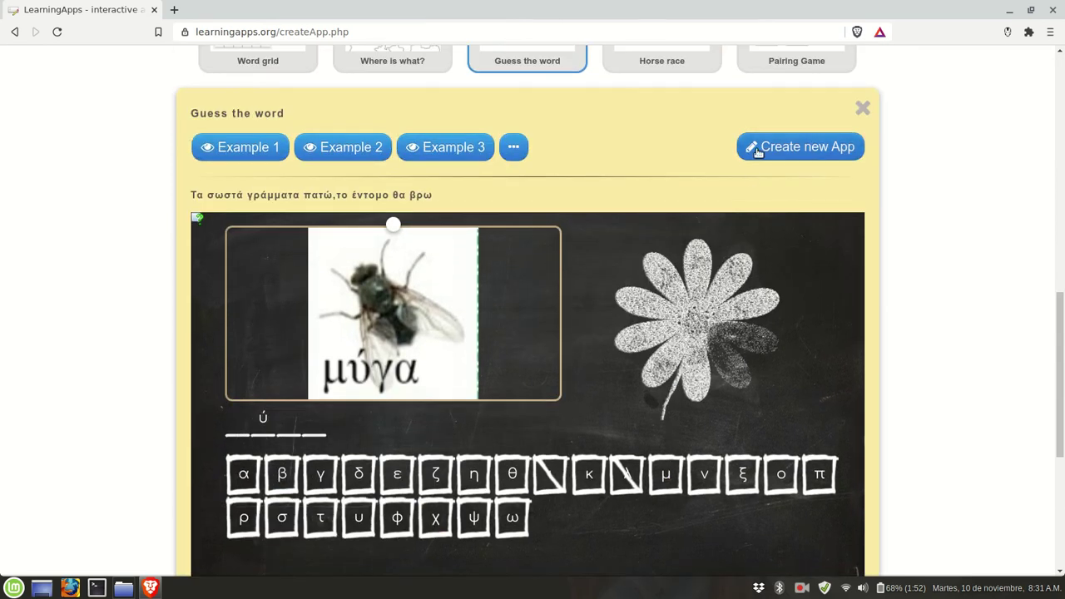
- Start a new Guess the word app titled Vegetables with the task description "Identify the vegetables."
{"action": "left_click", "coordinate": [756, 150]}
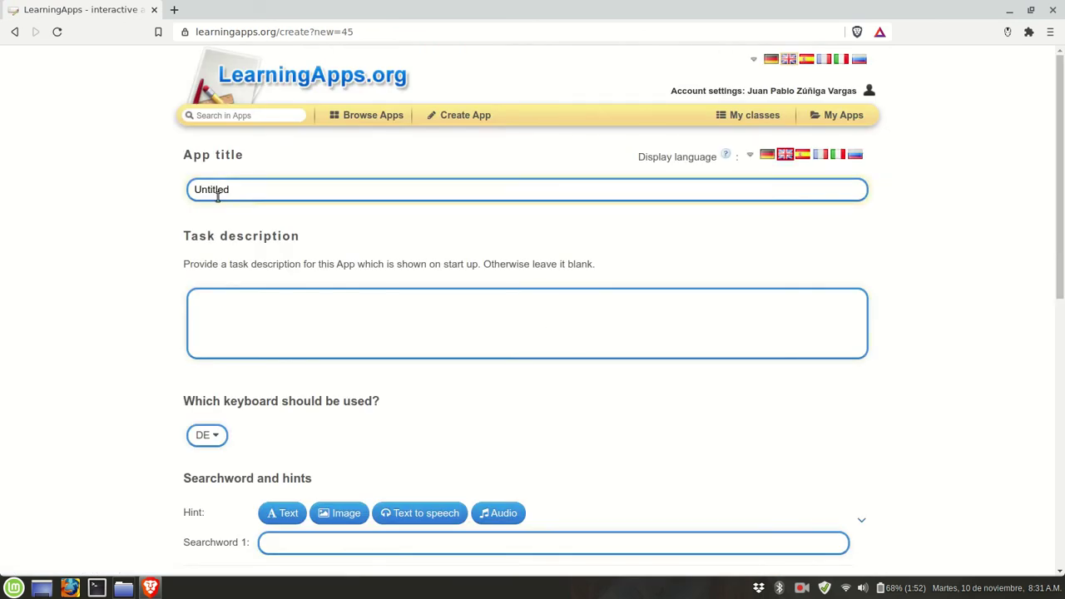
{"action": "double_click", "coordinate": [217, 190]}
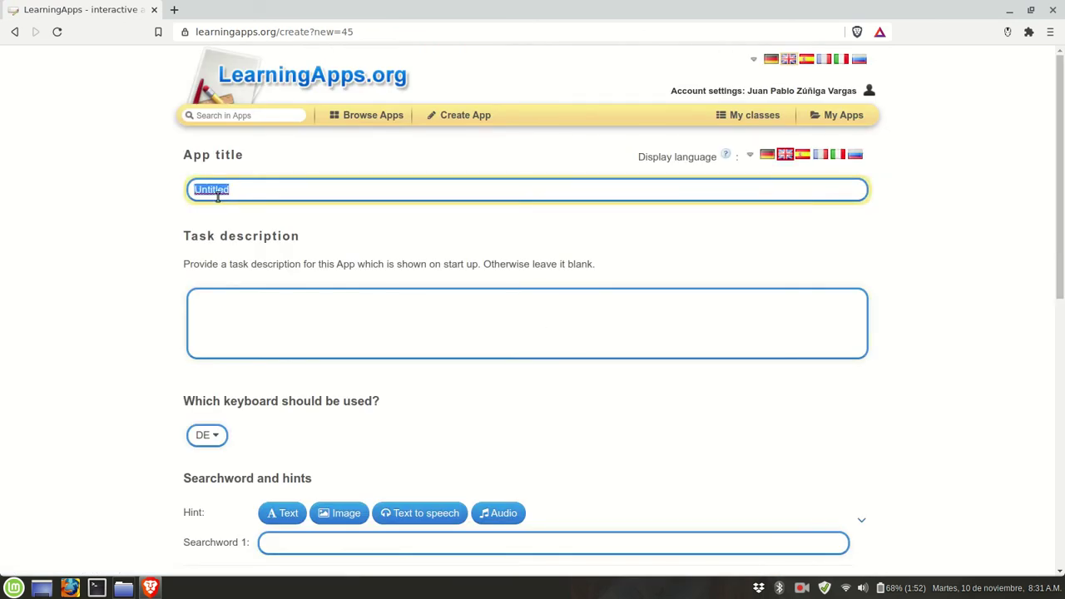
{"action": "type", "text": "Vegetables"}
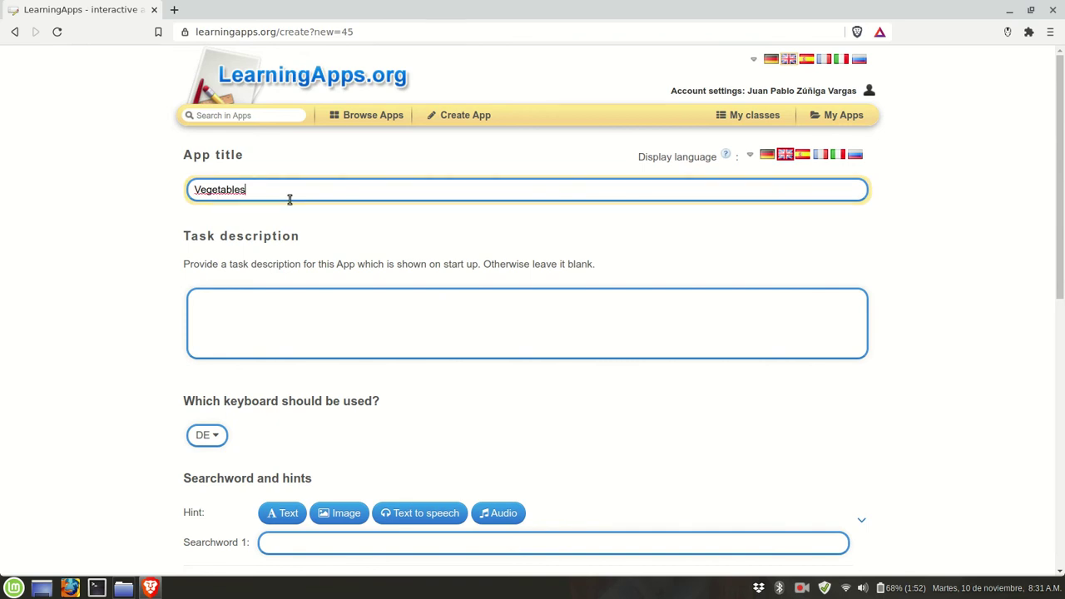
{"action": "scroll", "coordinate": [255, 242], "scroll_direction": "down", "scroll_amount": 1}
{"action": "left_click", "coordinate": [259, 263]}
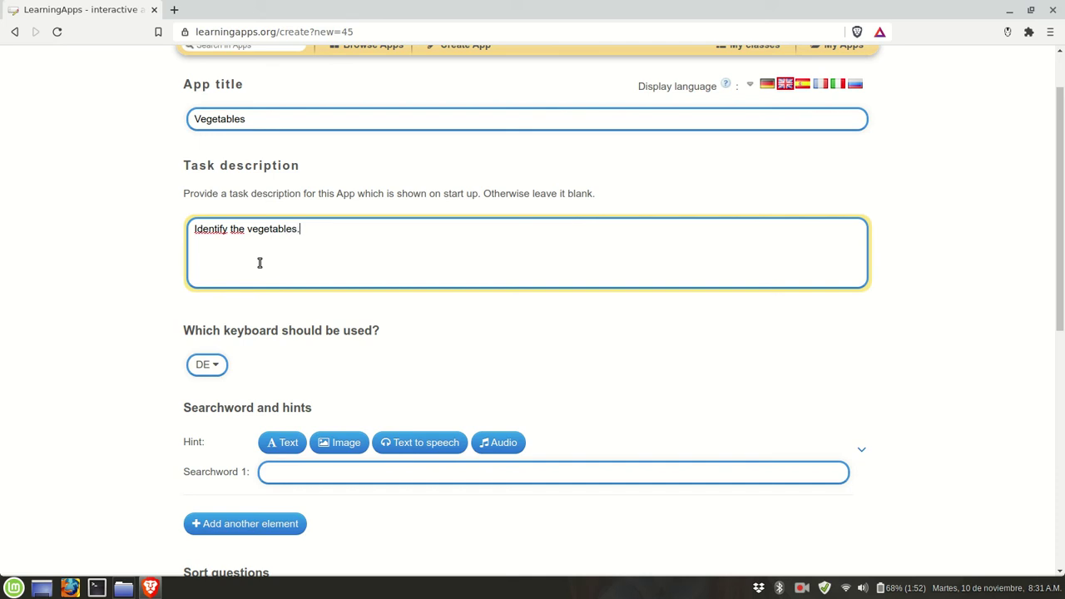
- Enter "potatoe" as the first searchword and add a second searchword, "pea"
{"action": "scroll", "coordinate": [233, 300], "scroll_direction": "down", "scroll_amount": 4}
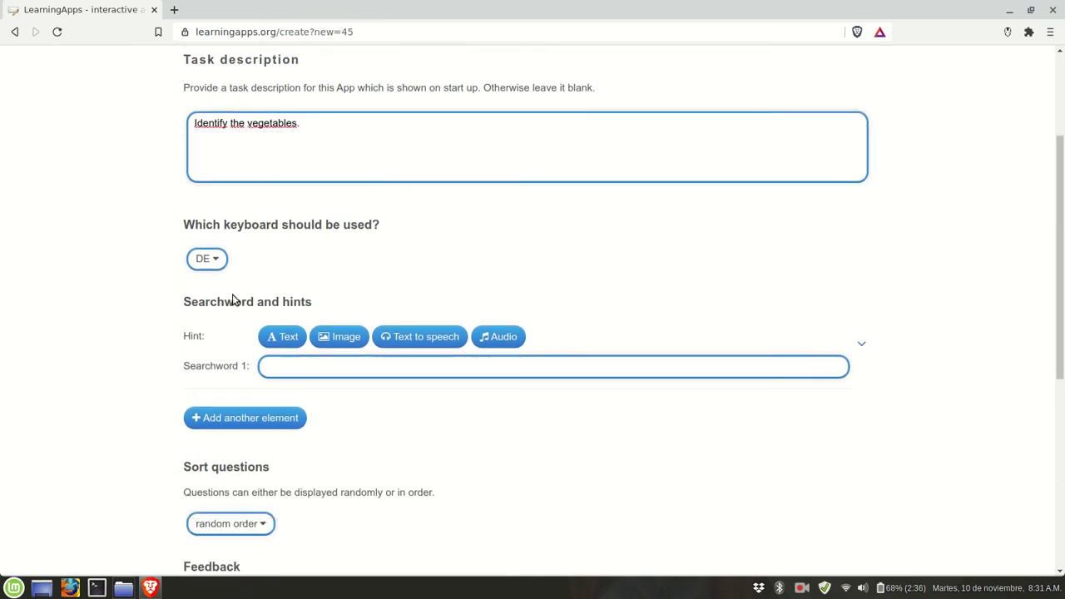
{"action": "left_click", "coordinate": [335, 295]}
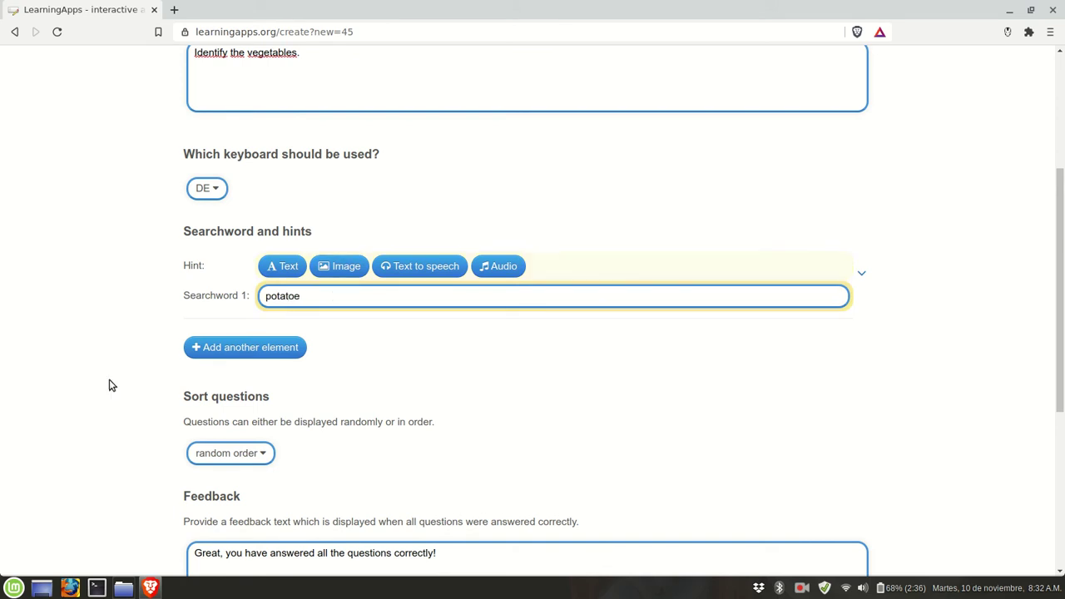
{"action": "left_click", "coordinate": [230, 350]}
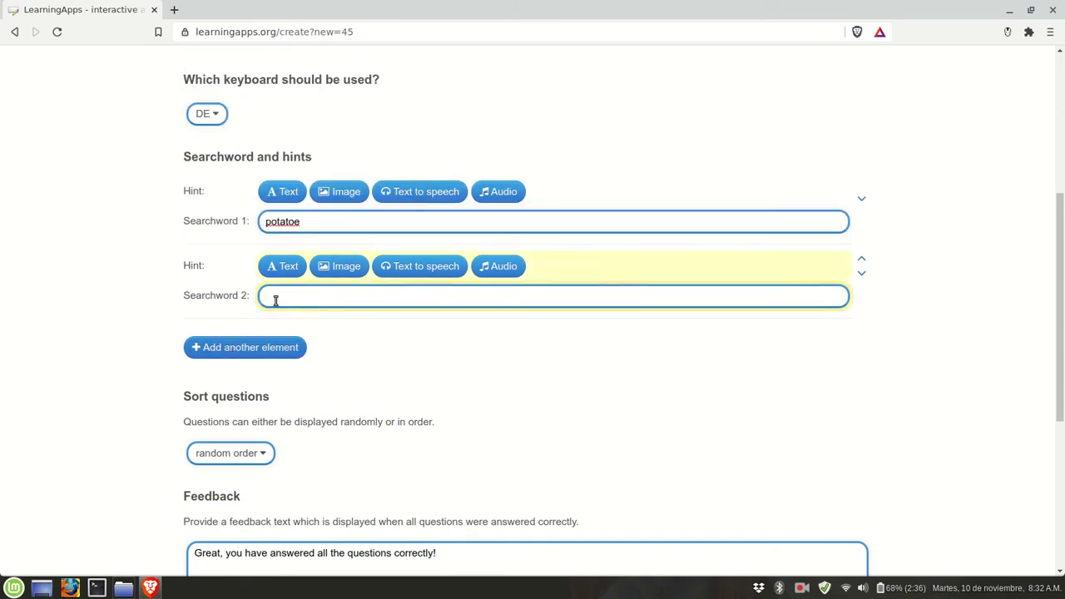
{"action": "left_click", "coordinate": [275, 299]}
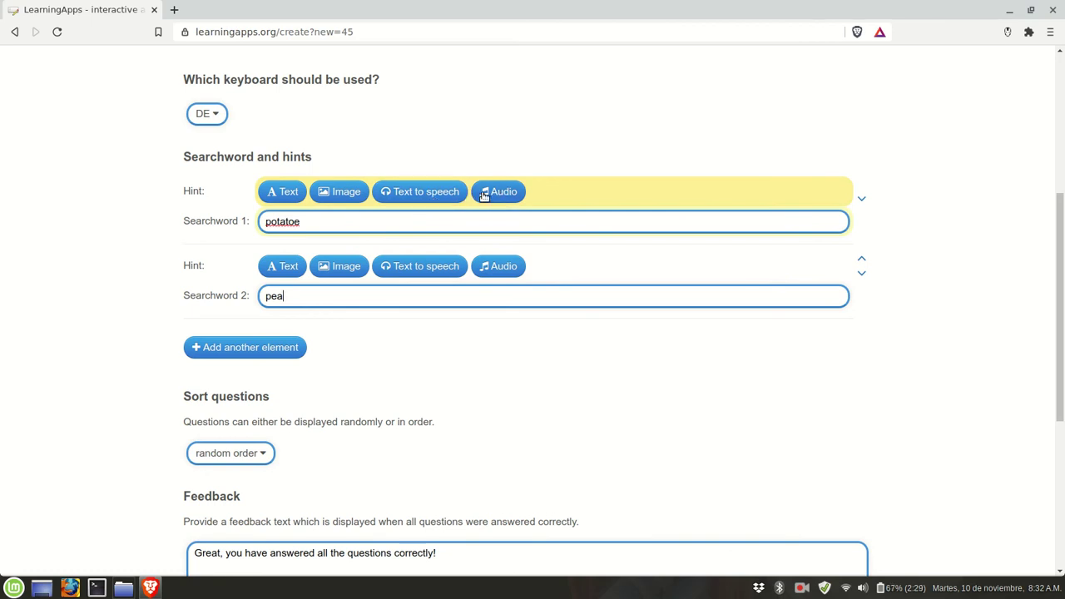
- Keep the questions sorted in random order, then finish editing and show the app's preview
{"action": "scroll", "coordinate": [432, 248], "scroll_direction": "down", "scroll_amount": 5}
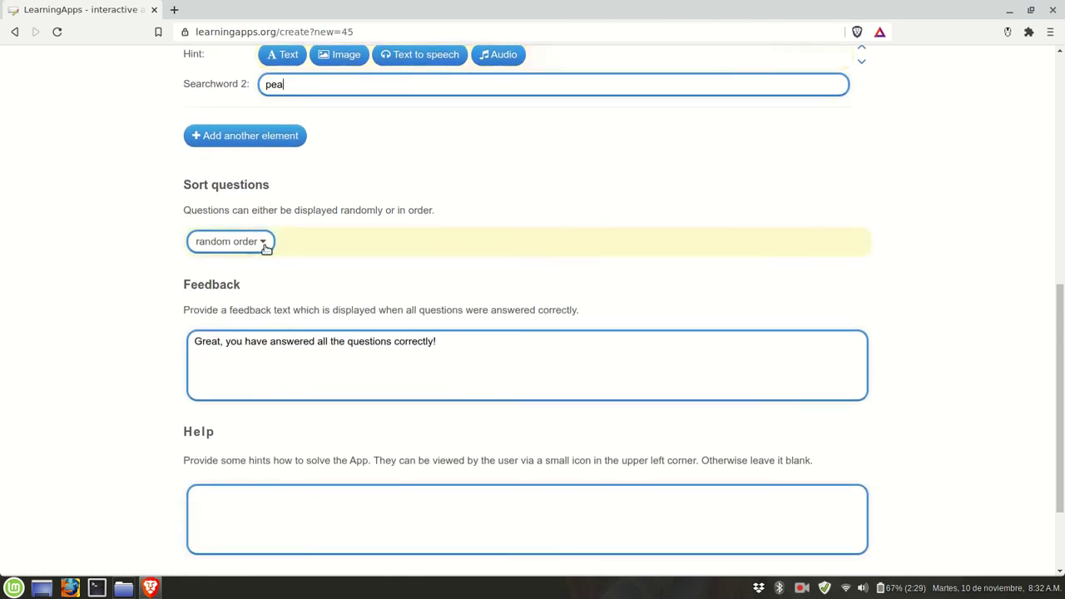
{"action": "left_click", "coordinate": [265, 243]}
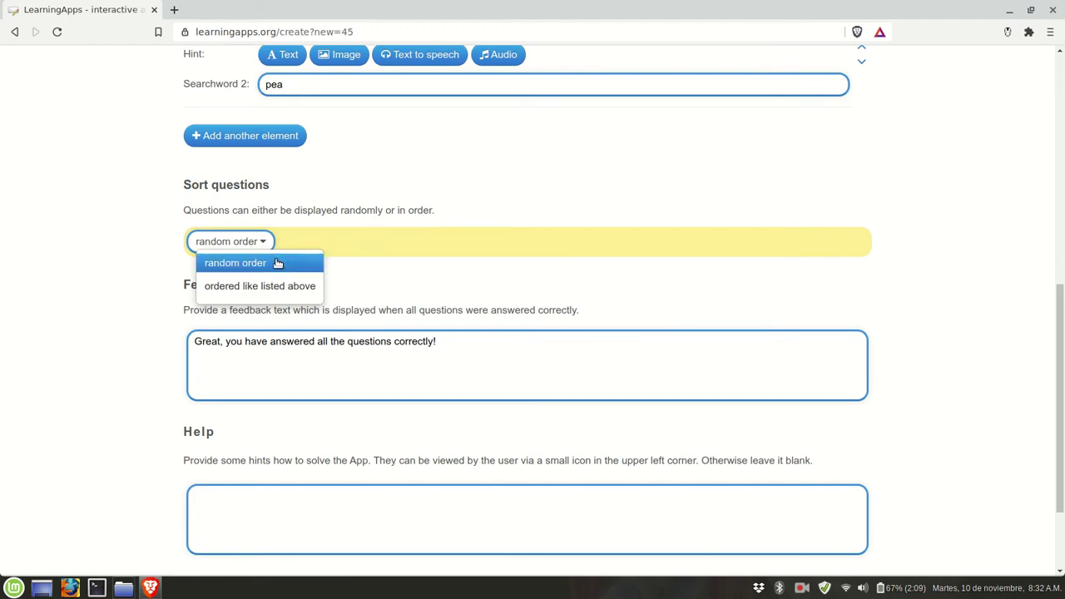
{"action": "left_click", "coordinate": [278, 263]}
{"action": "scroll", "coordinate": [345, 266], "scroll_direction": "down", "scroll_amount": 3}
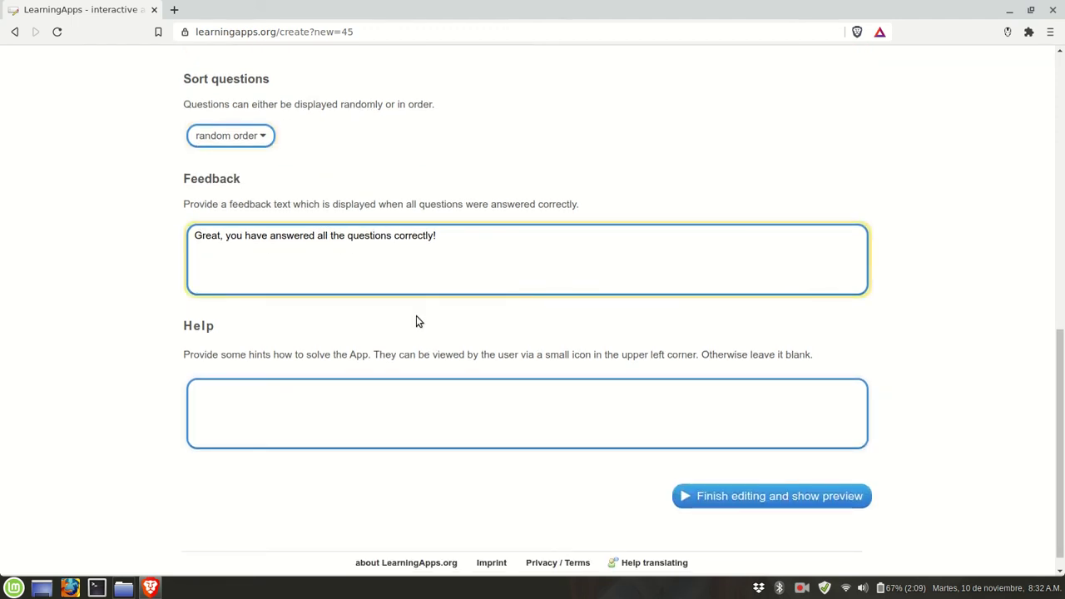
{"action": "left_click", "coordinate": [731, 498]}
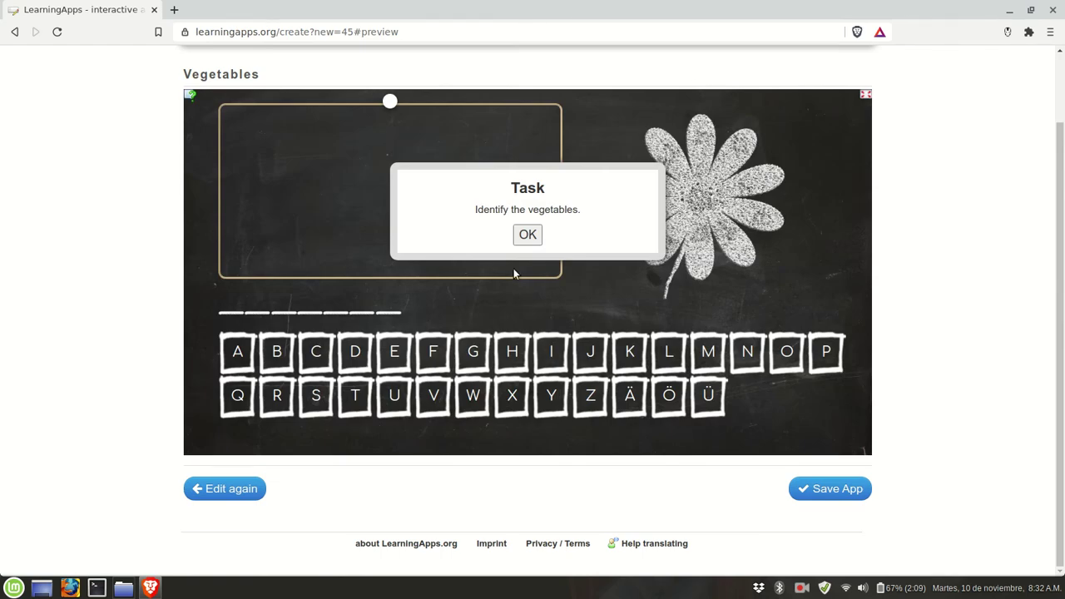
- Dismiss the task description in the Vegetables preview and try the letters P, O and H
{"action": "left_click", "coordinate": [537, 241]}
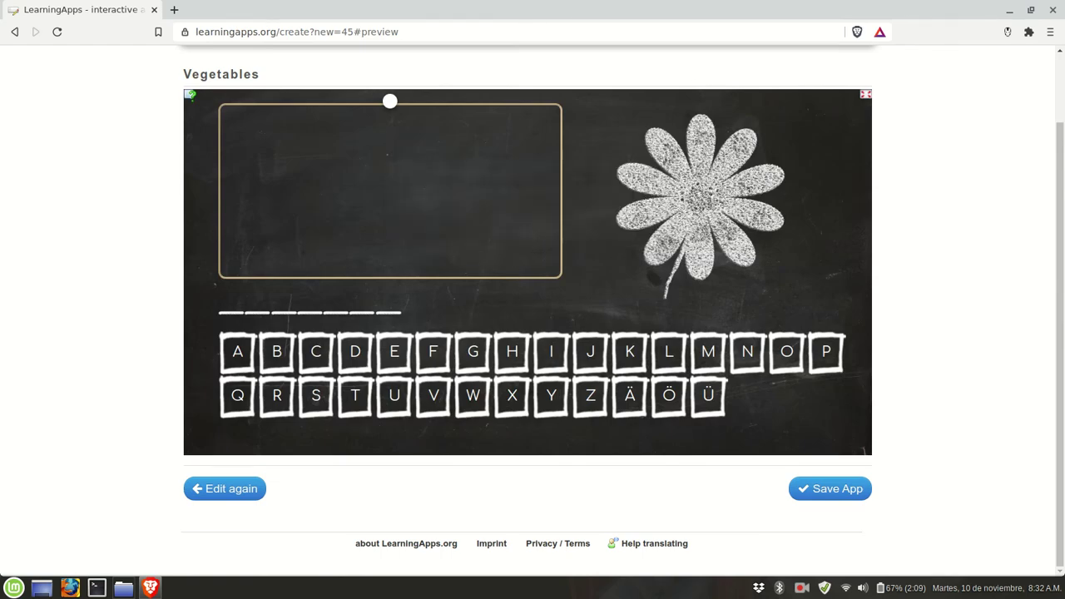
{"action": "left_click", "coordinate": [824, 358]}
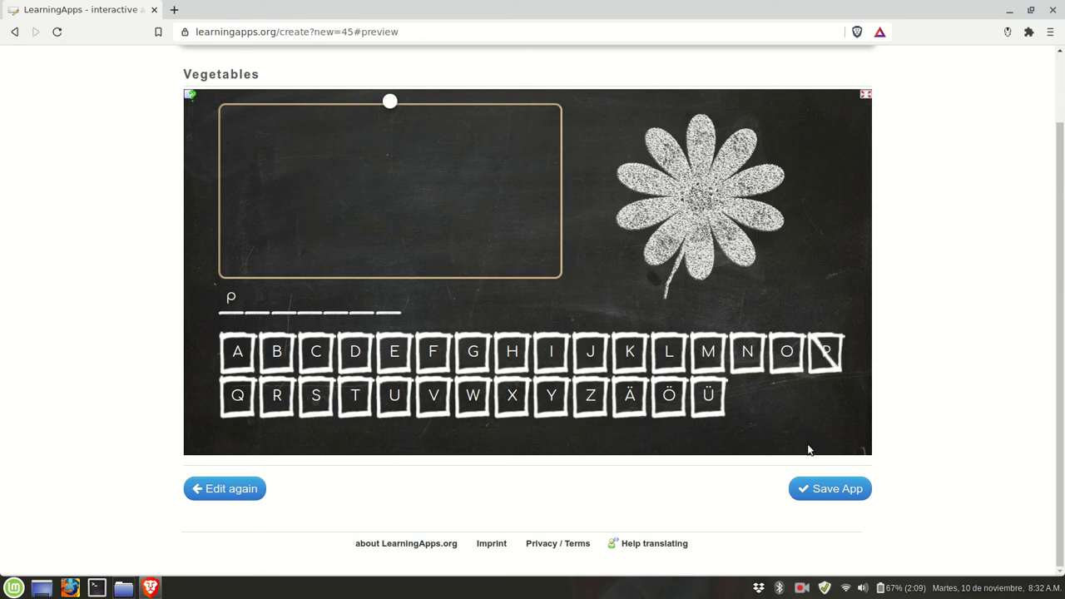
{"action": "left_click", "coordinate": [788, 358]}
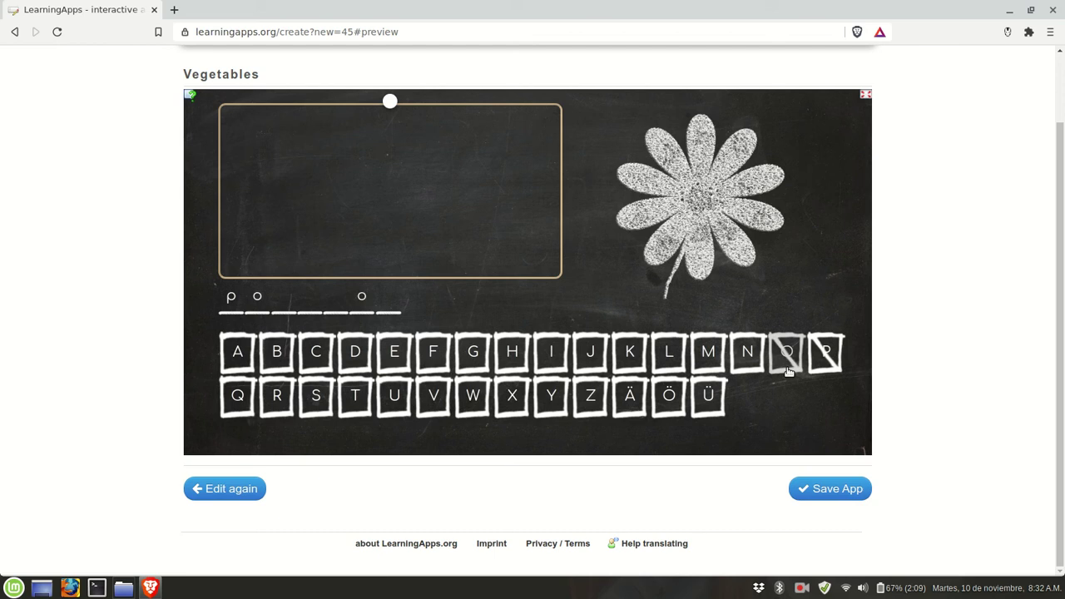
{"action": "left_click", "coordinate": [513, 360]}
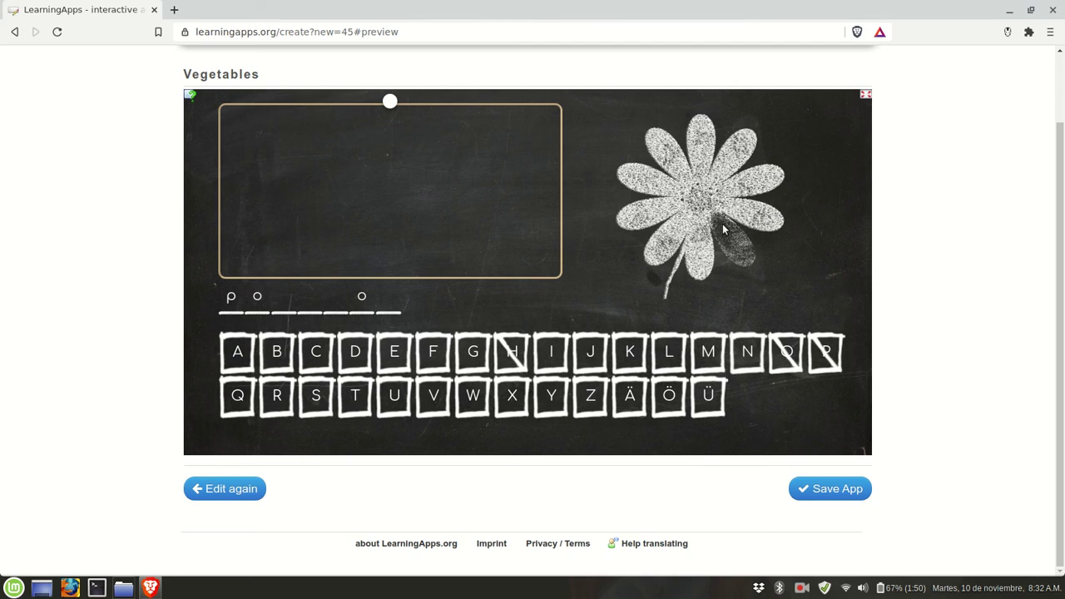
- Save the Vegetables app and move it from the personal apps collection into the Practice folder
{"action": "left_click", "coordinate": [830, 491]}
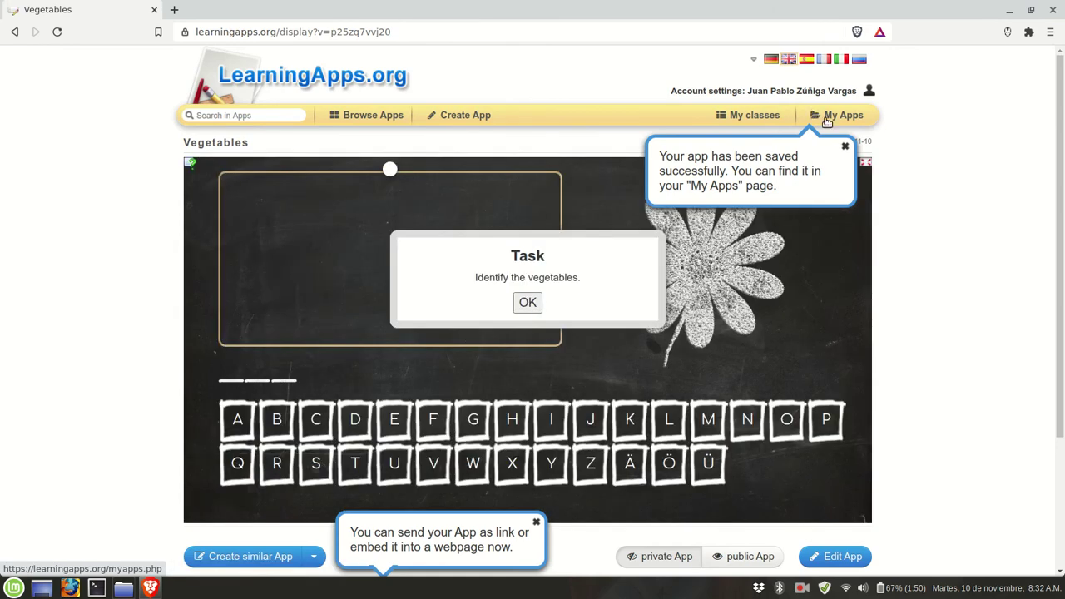
{"action": "left_click", "coordinate": [826, 122]}
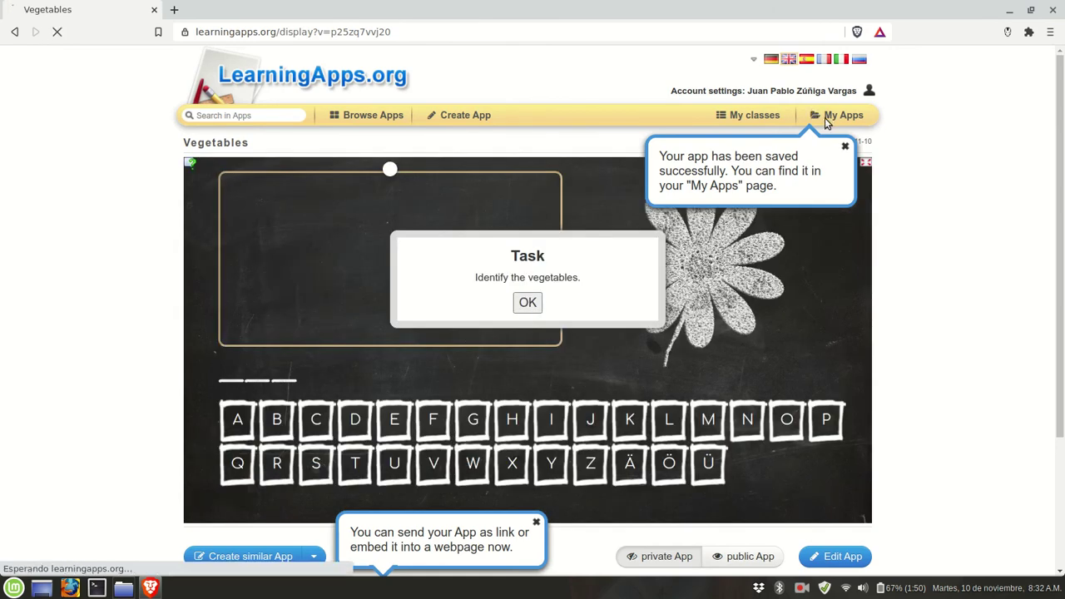
{"action": "scroll", "coordinate": [502, 431], "scroll_direction": "down", "scroll_amount": 3}
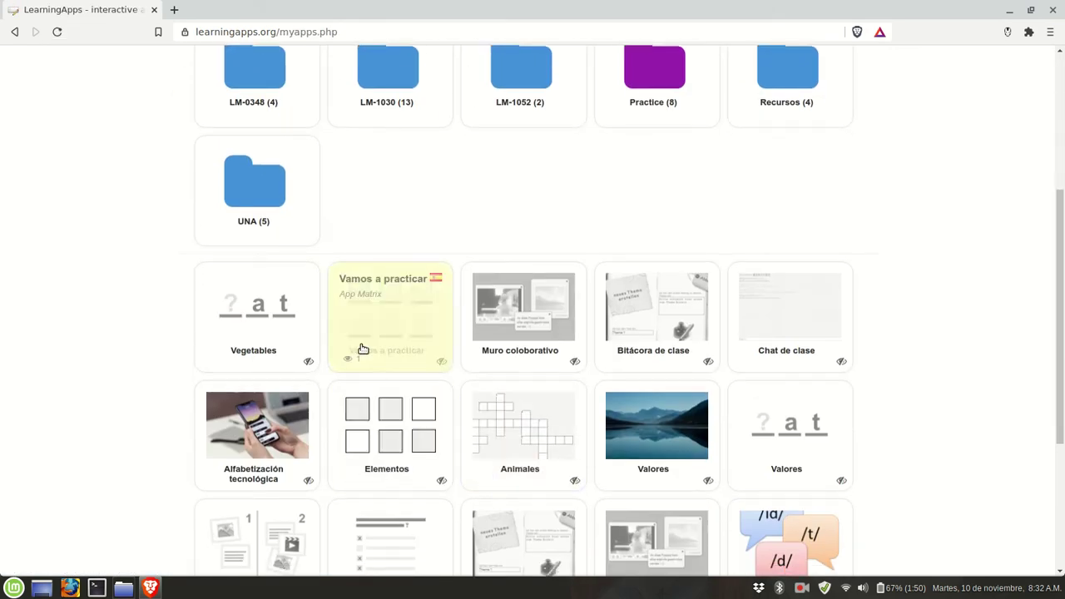
{"action": "left_click", "coordinate": [251, 343]}
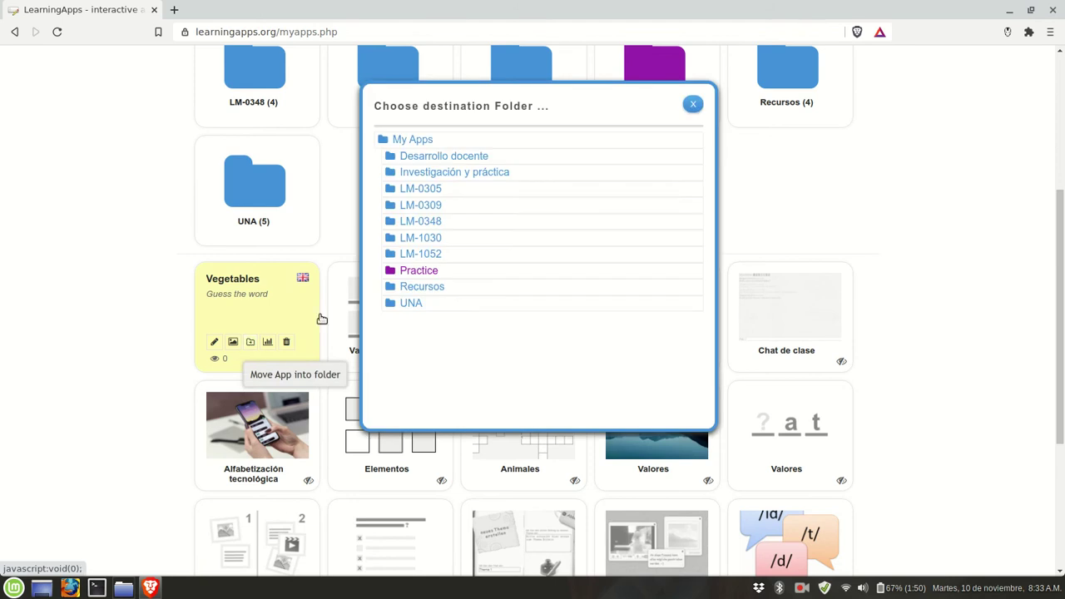
{"action": "left_click", "coordinate": [411, 272]}
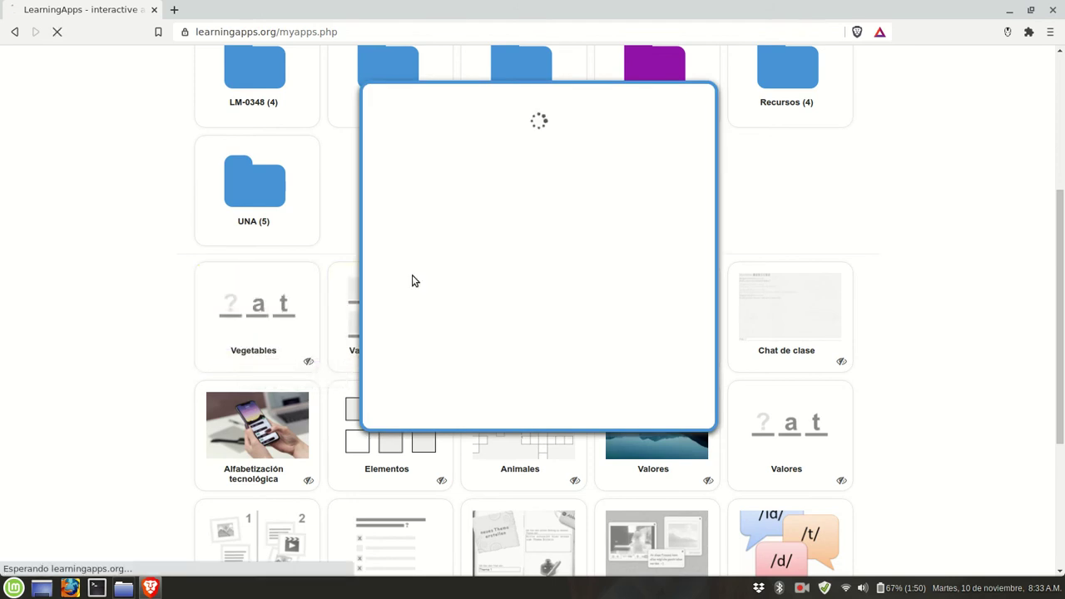
- Go to app creation, look over the available templates and choose Audio/Video with notices
{"action": "scroll", "coordinate": [651, 256], "scroll_direction": "up", "scroll_amount": 5}
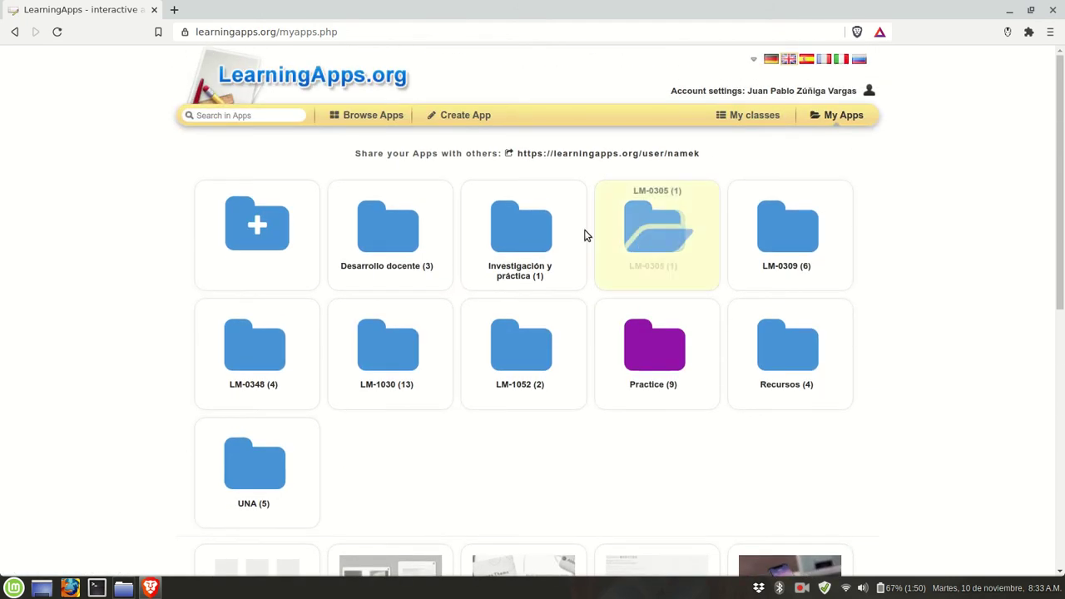
{"action": "left_click", "coordinate": [441, 116]}
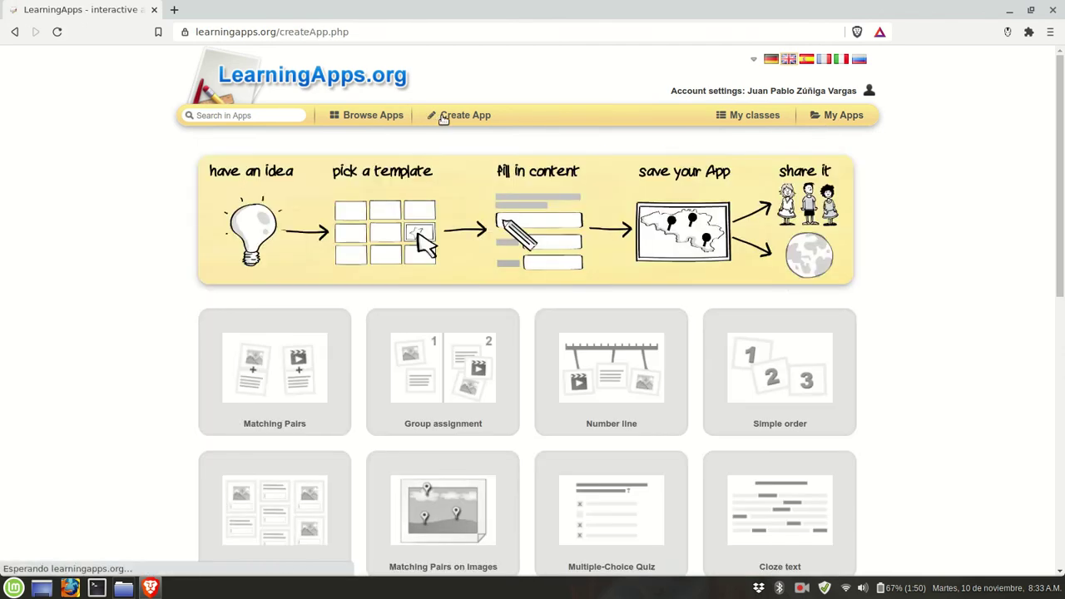
{"action": "scroll", "coordinate": [789, 292], "scroll_direction": "down", "scroll_amount": 5}
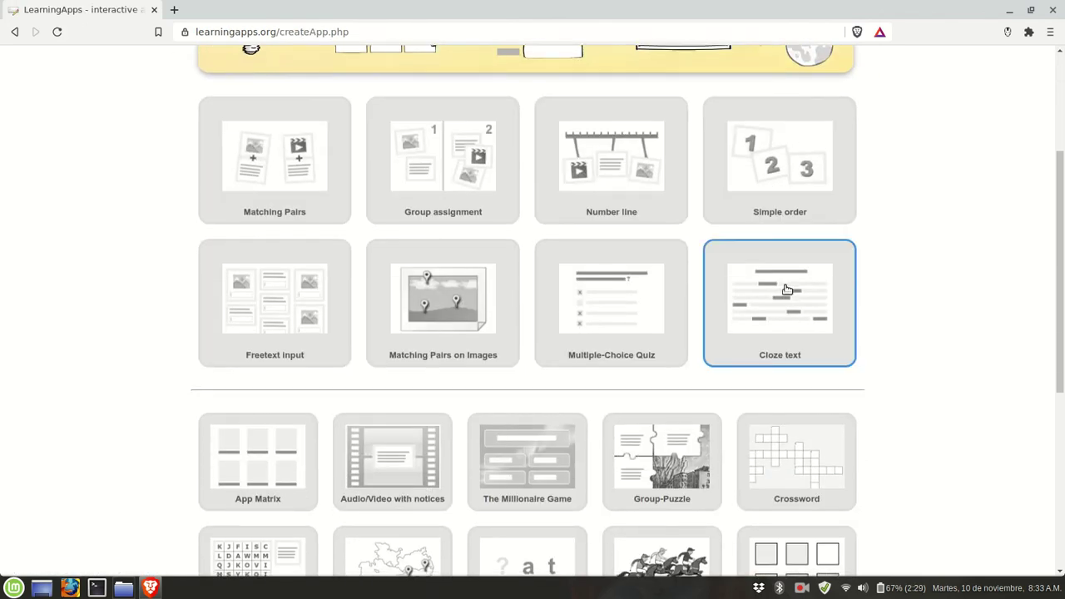
{"action": "scroll", "coordinate": [782, 289], "scroll_direction": "down", "scroll_amount": 3}
{"action": "scroll", "coordinate": [675, 329], "scroll_direction": "up", "scroll_amount": 1}
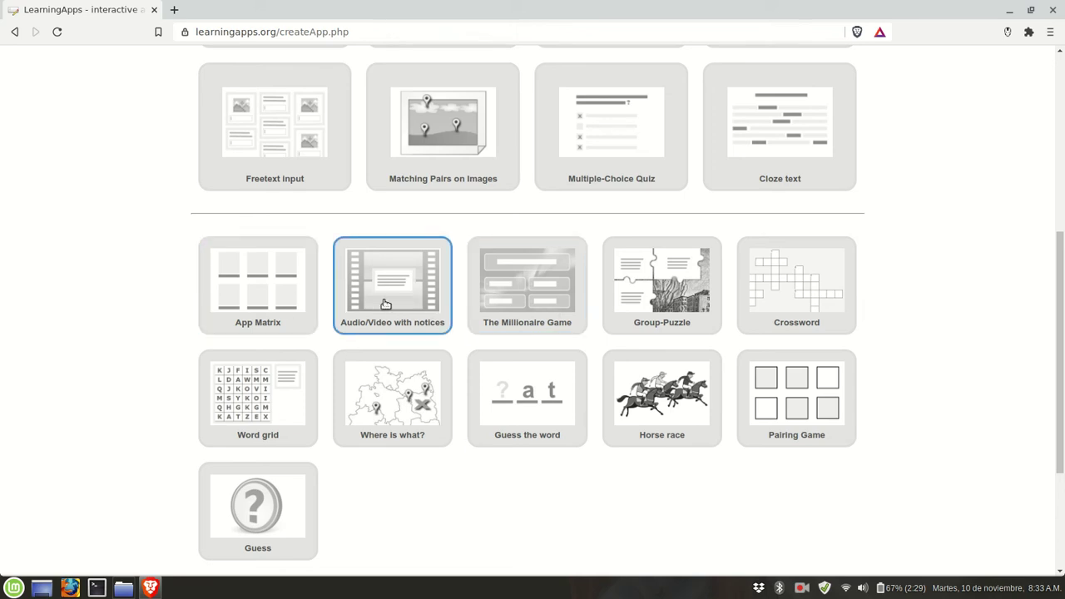
{"action": "left_click", "coordinate": [433, 284]}
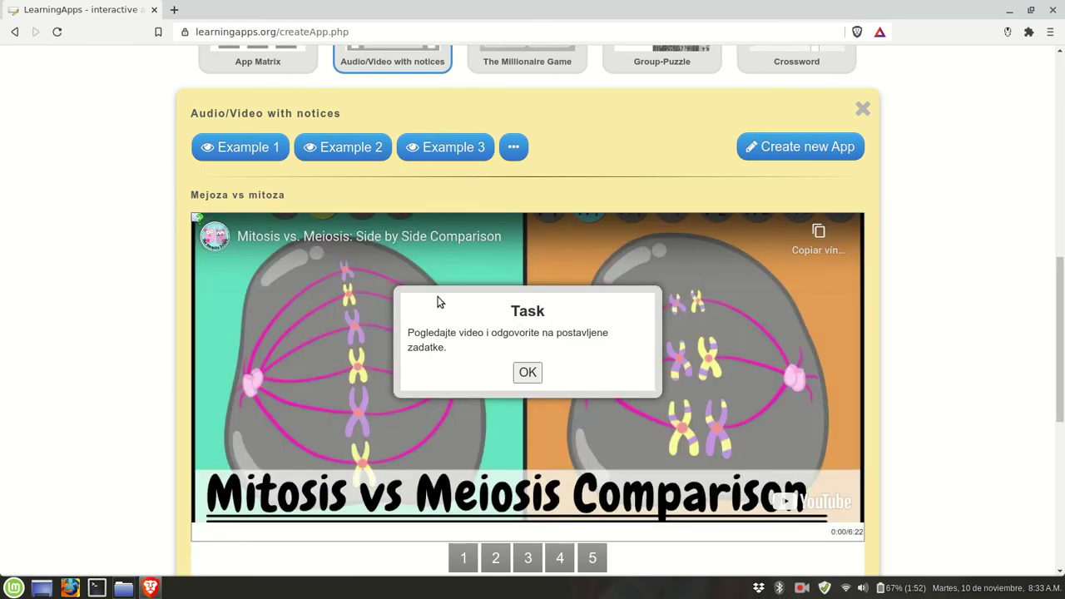
- Dismiss the example's task description, examine its video and numbered notices, and open notice 1
{"action": "scroll", "coordinate": [440, 297], "scroll_direction": "down", "scroll_amount": 2}
{"action": "scroll", "coordinate": [439, 297], "scroll_direction": "up", "scroll_amount": 3}
{"action": "scroll", "coordinate": [440, 297], "scroll_direction": "down", "scroll_amount": 2}
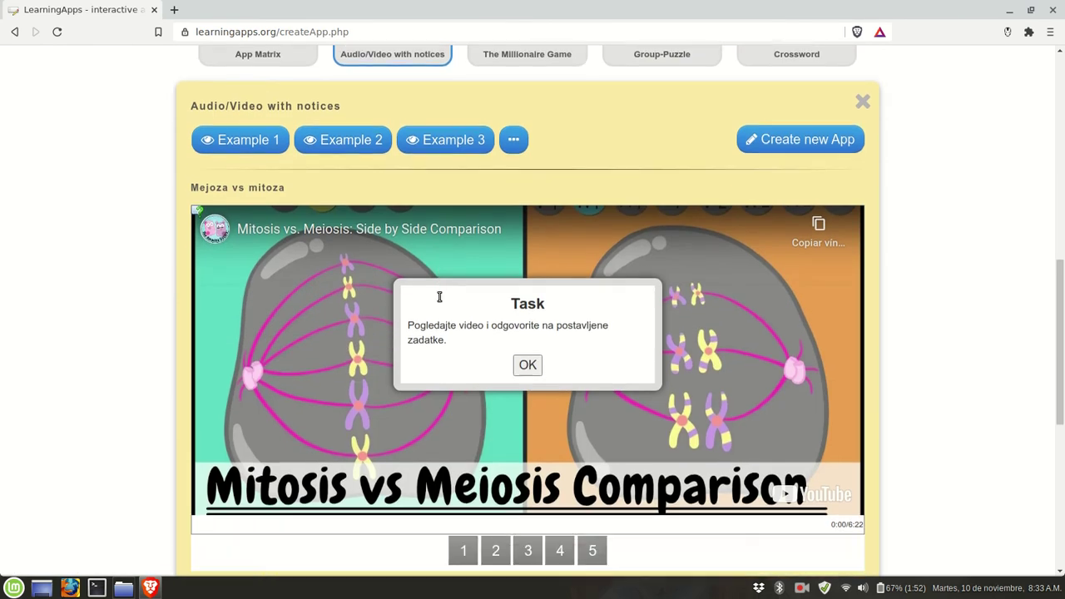
{"action": "left_click", "coordinate": [531, 305]}
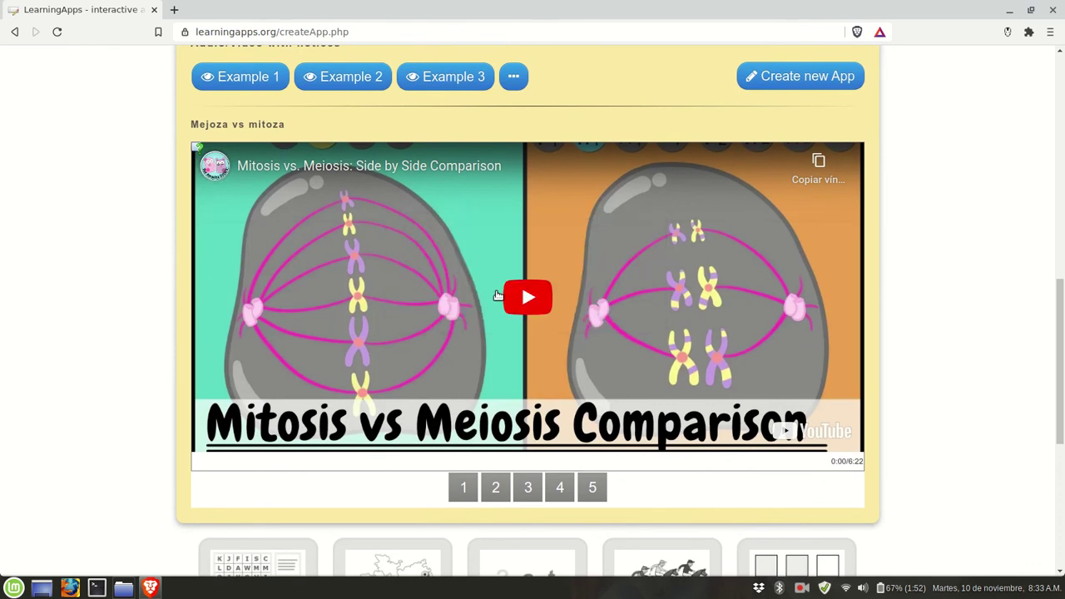
{"action": "scroll", "coordinate": [390, 233], "scroll_direction": "up", "scroll_amount": 1}
{"action": "scroll", "coordinate": [392, 230], "scroll_direction": "down", "scroll_amount": 1}
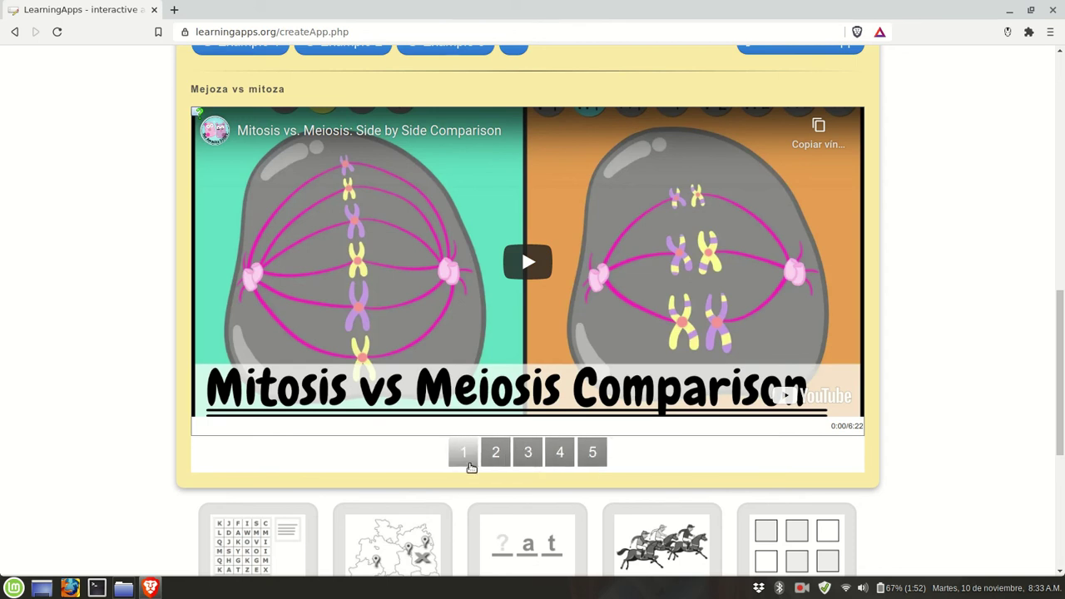
{"action": "left_click", "coordinate": [463, 461]}
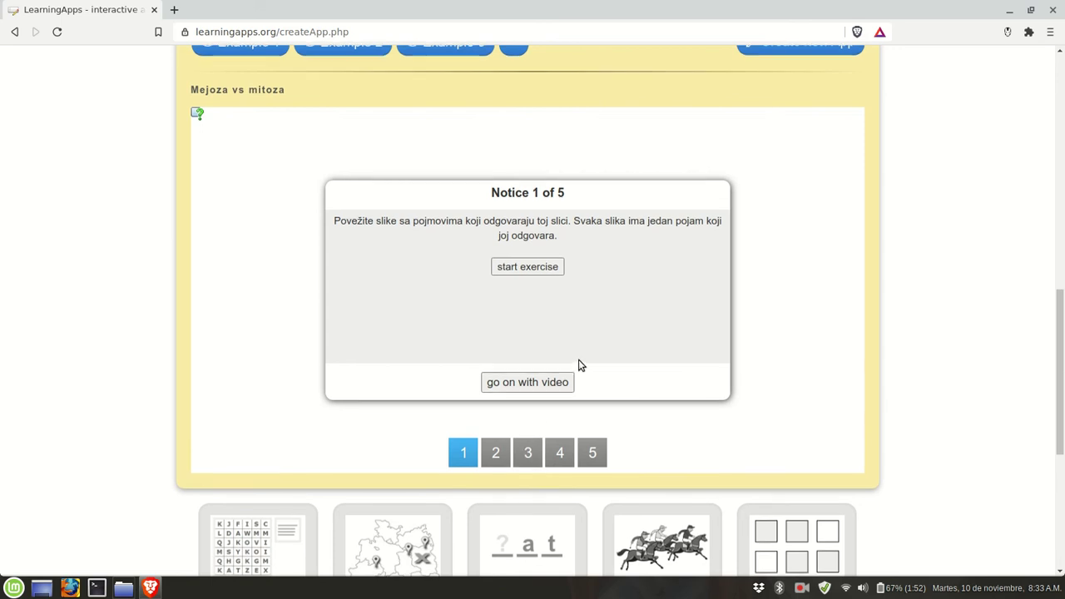
{"action": "scroll", "coordinate": [580, 365], "scroll_direction": "up", "scroll_amount": 1}
{"action": "scroll", "coordinate": [580, 365], "scroll_direction": "up", "scroll_amount": 2}
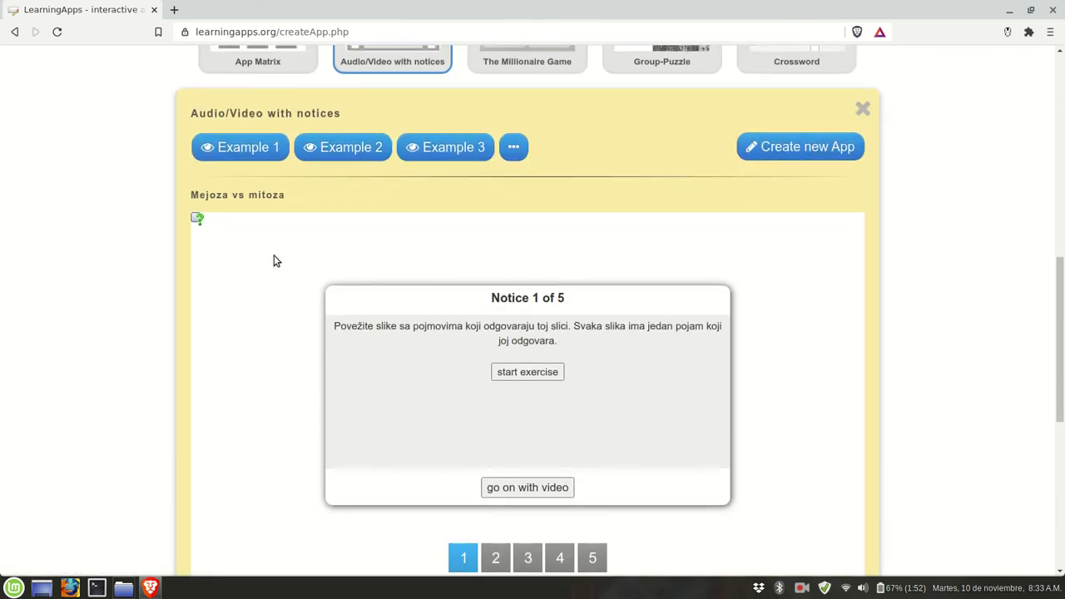
- Start a new app from the Audio/Video with notices template and title it COVID-19
{"action": "left_click", "coordinate": [778, 144]}
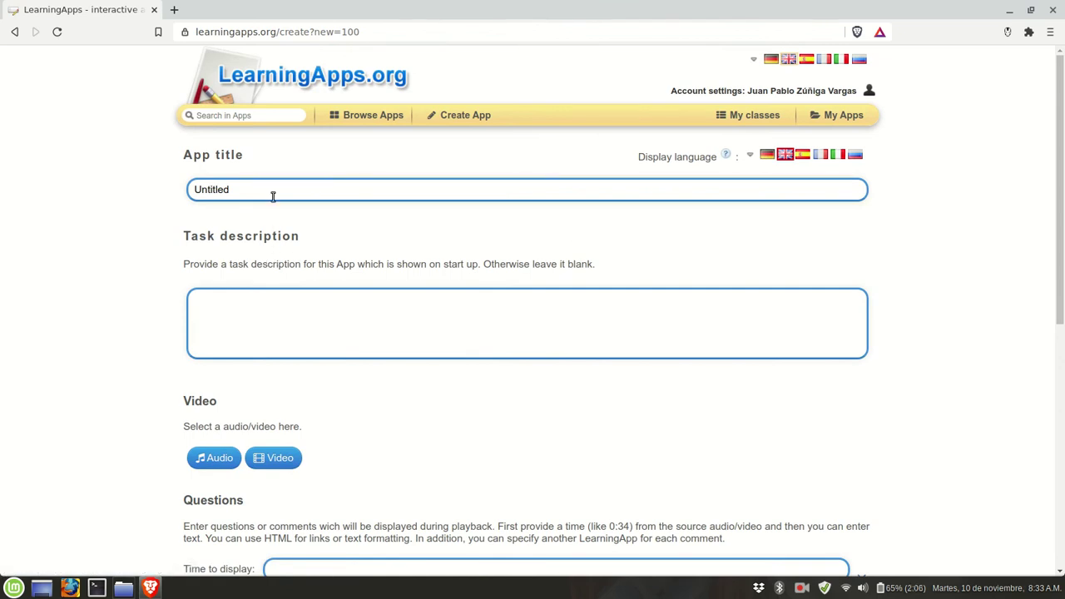
{"action": "left_click", "coordinate": [273, 195]}
{"action": "double_click", "coordinate": [273, 195]}
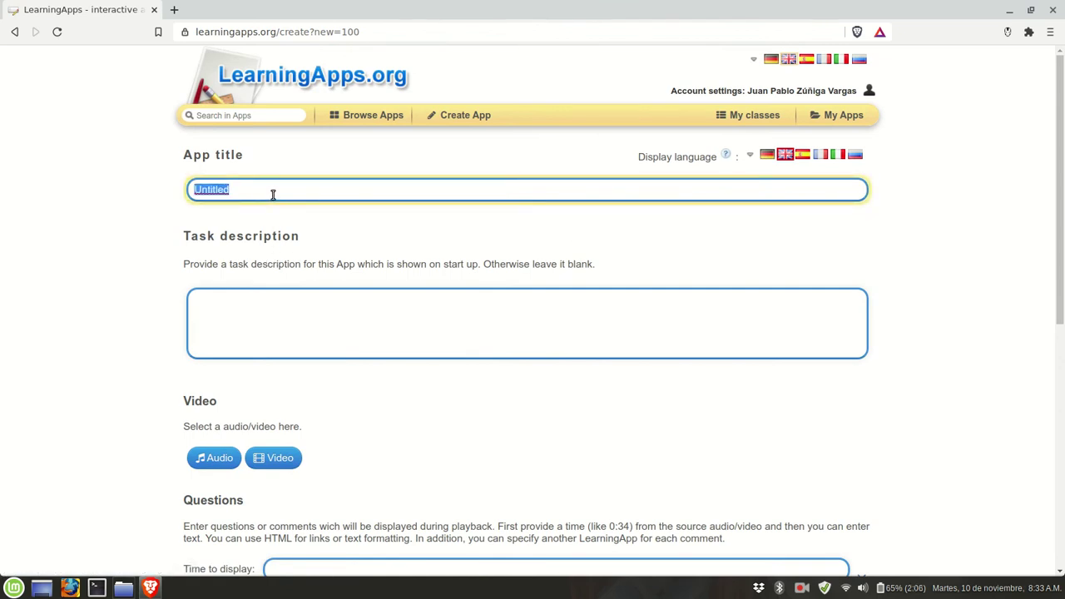
{"action": "type", "text": "COVID-19"}
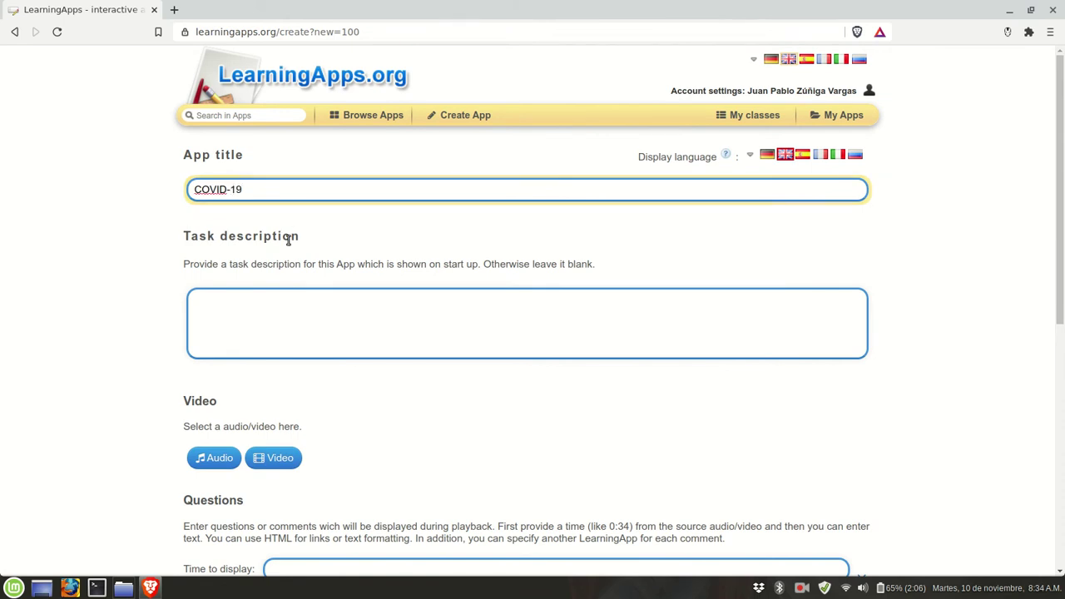
- Open the video selection for the COVID-19 app and go to YouTube's video search
{"action": "scroll", "coordinate": [292, 275], "scroll_direction": "down", "scroll_amount": 3}
{"action": "left_click", "coordinate": [291, 180]}
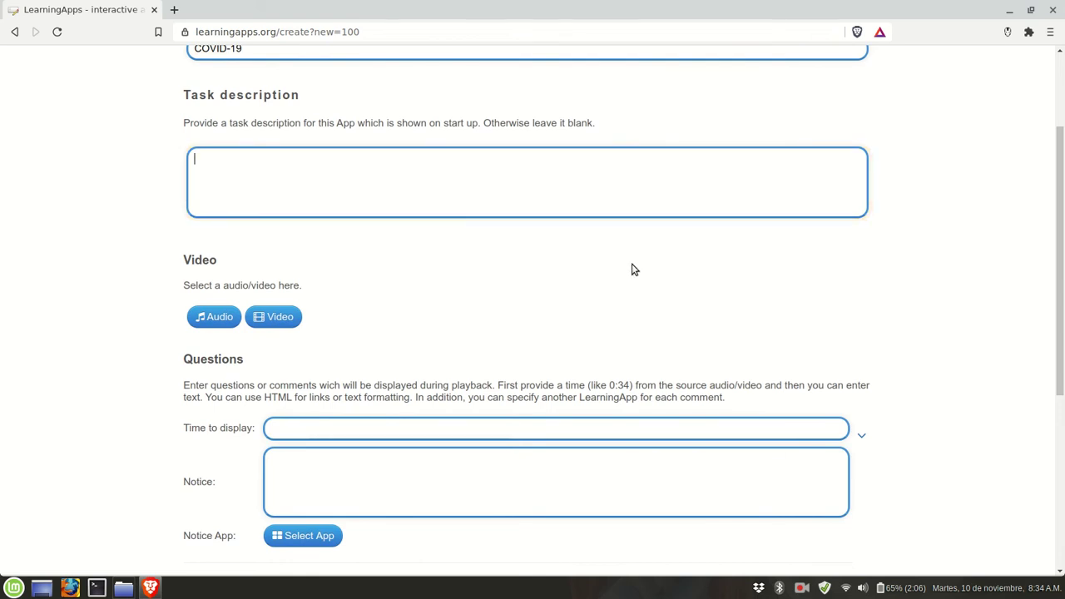
{"action": "scroll", "coordinate": [633, 269], "scroll_direction": "down", "scroll_amount": 2}
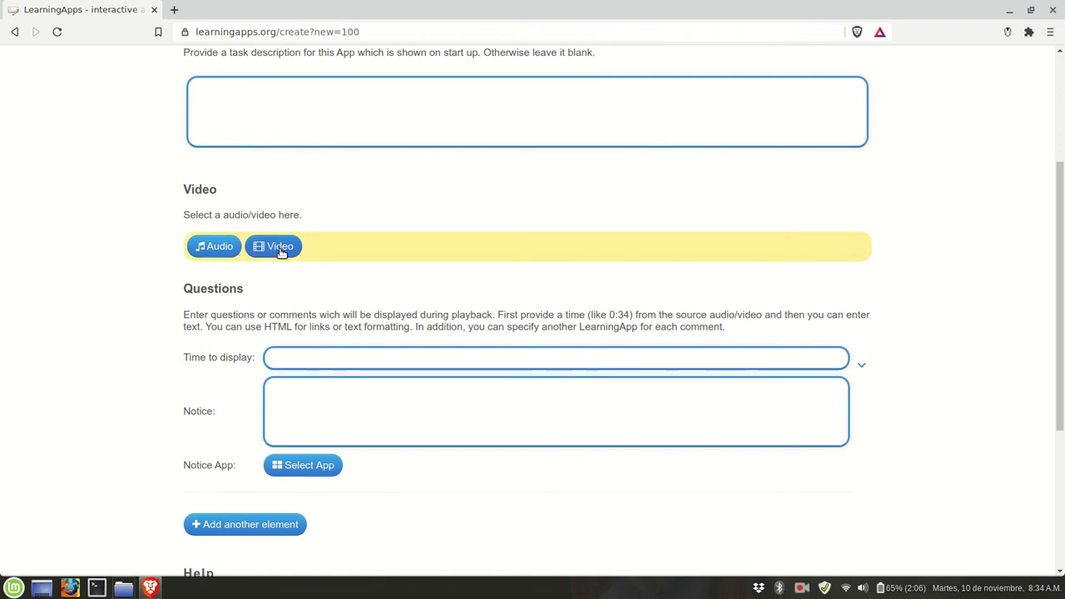
{"action": "left_click", "coordinate": [279, 248]}
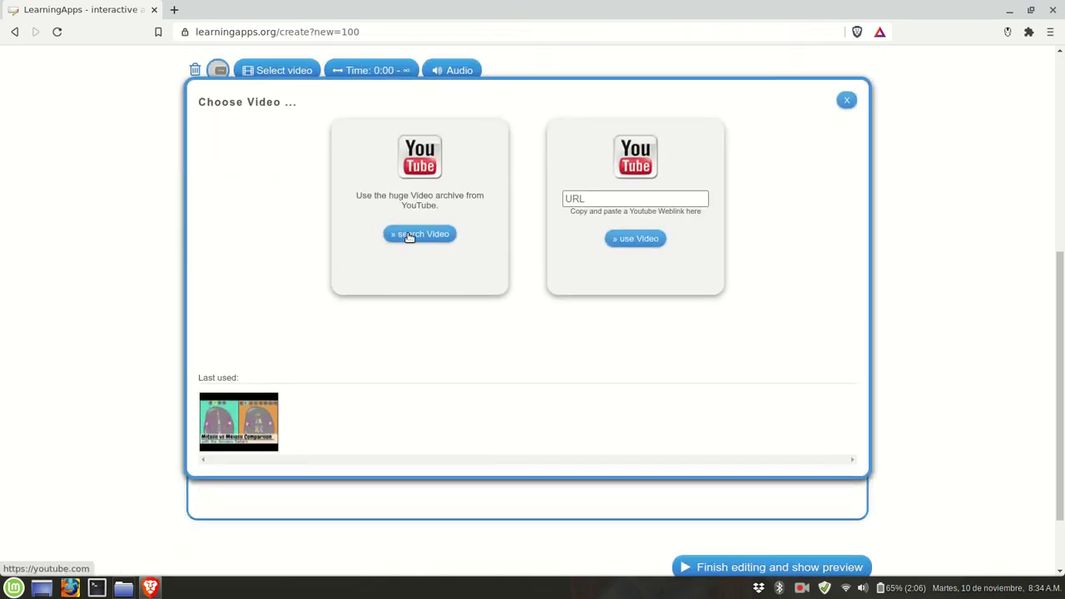
{"action": "left_click", "coordinate": [603, 200]}
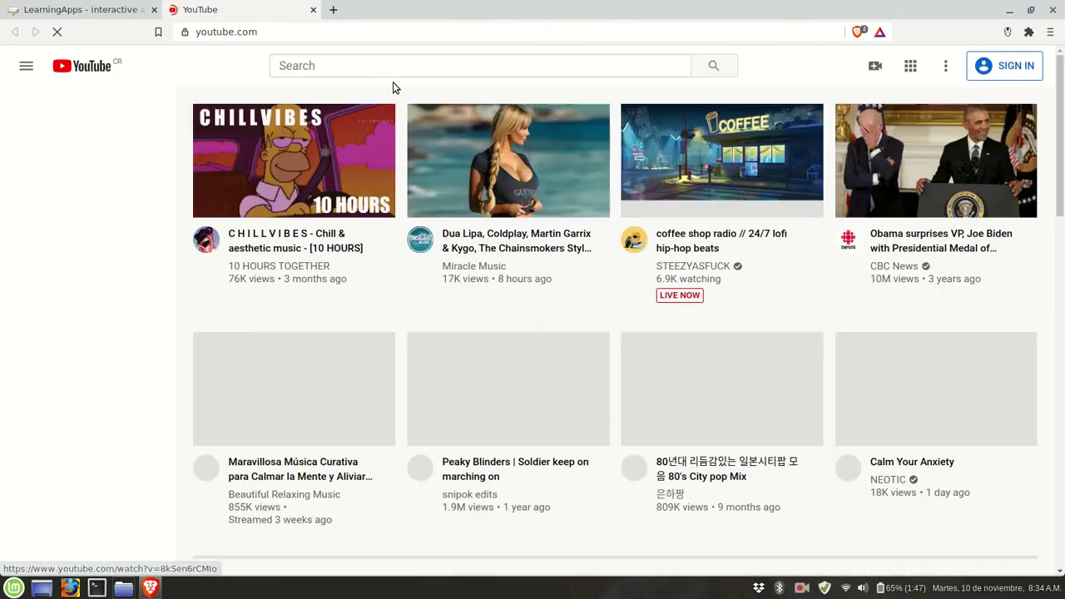
- Search YouTube for "covid 19 vaccine" and open the Sky News video "COVID-19 vaccine '90% effective'"
{"action": "left_click", "coordinate": [394, 67]}
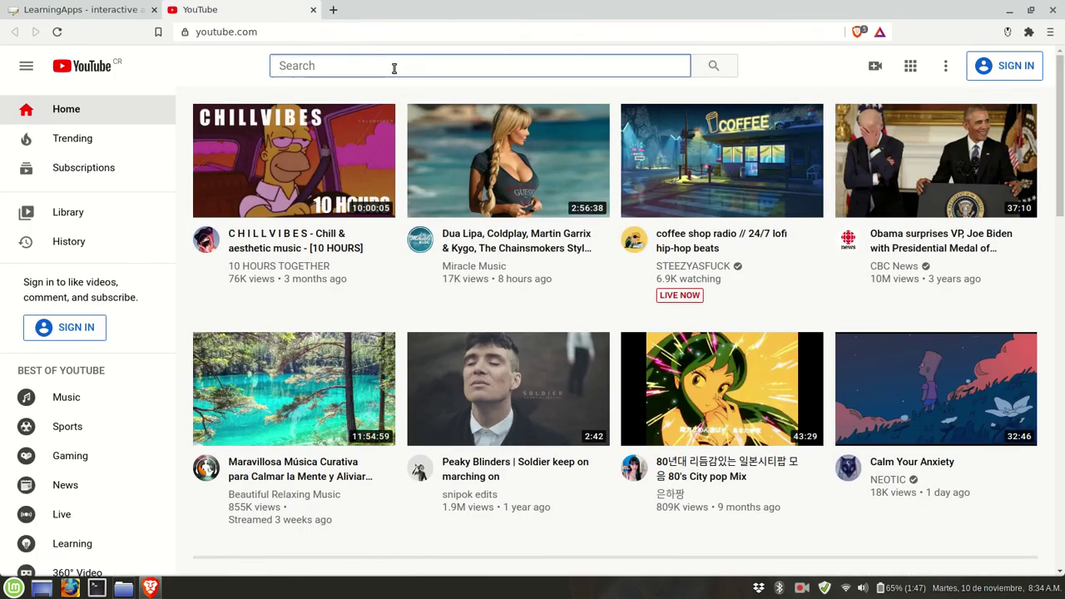
{"action": "type", "text": "COVI"}
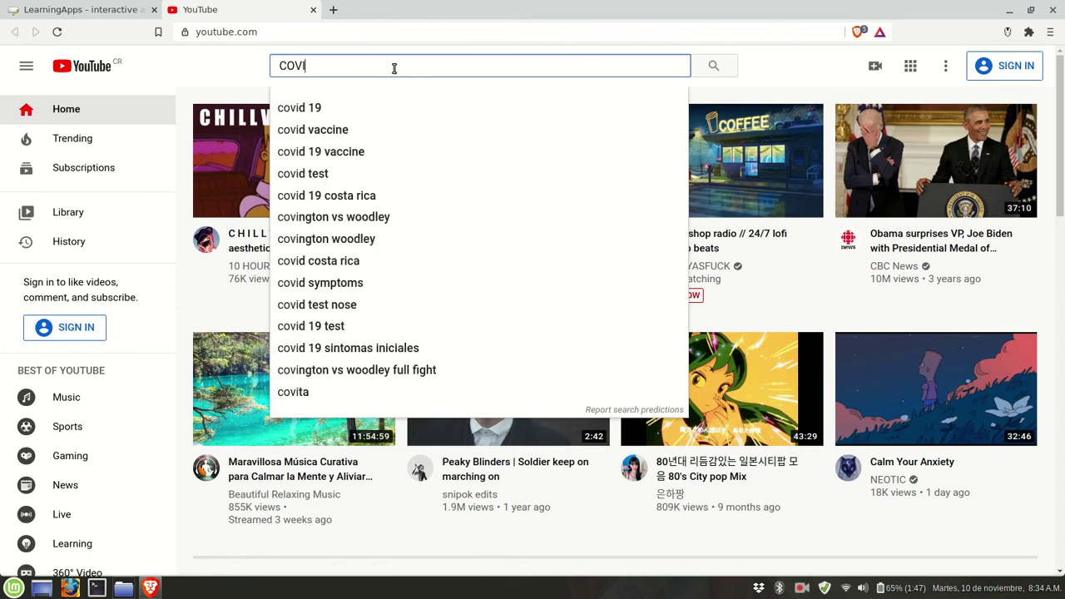
{"action": "left_click", "coordinate": [336, 149]}
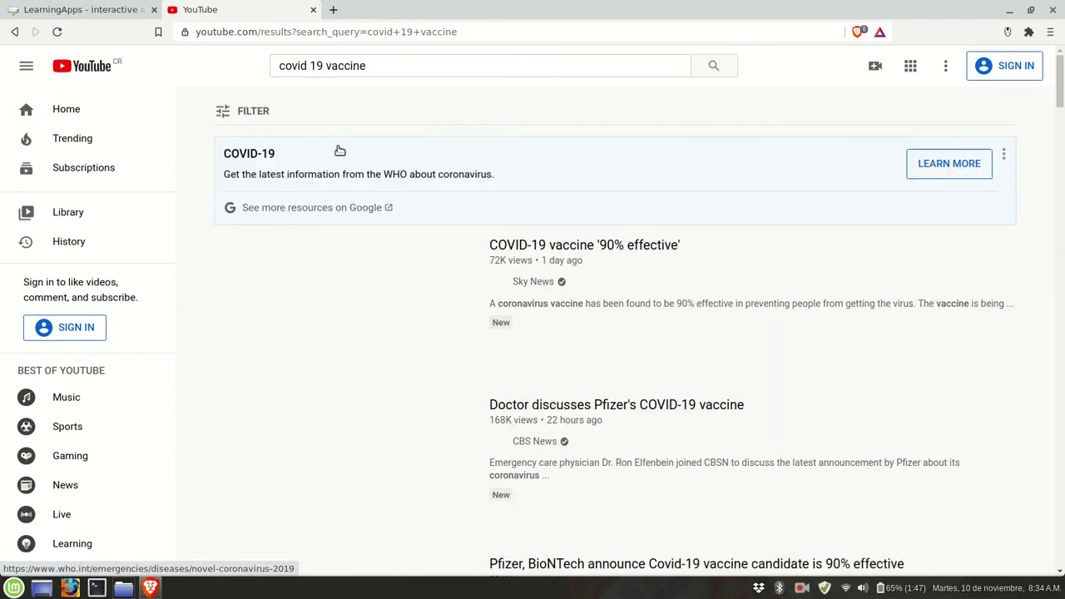
{"action": "scroll", "coordinate": [913, 418], "scroll_direction": "down", "scroll_amount": 2}
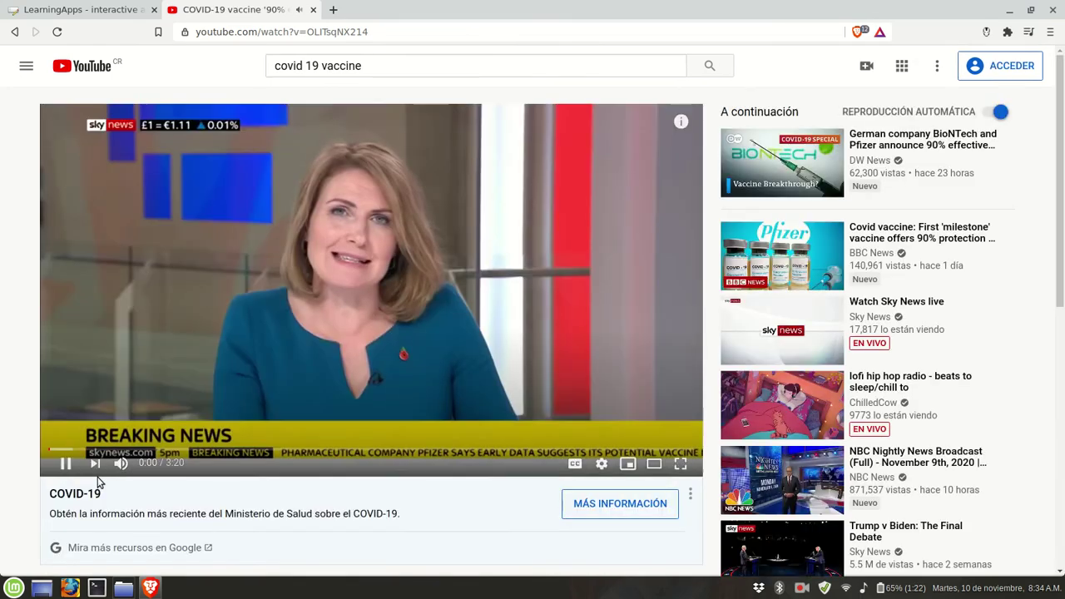
- Pause the Sky News video and use its copied link as the video of the LearningApps app
{"action": "left_click", "coordinate": [68, 464]}
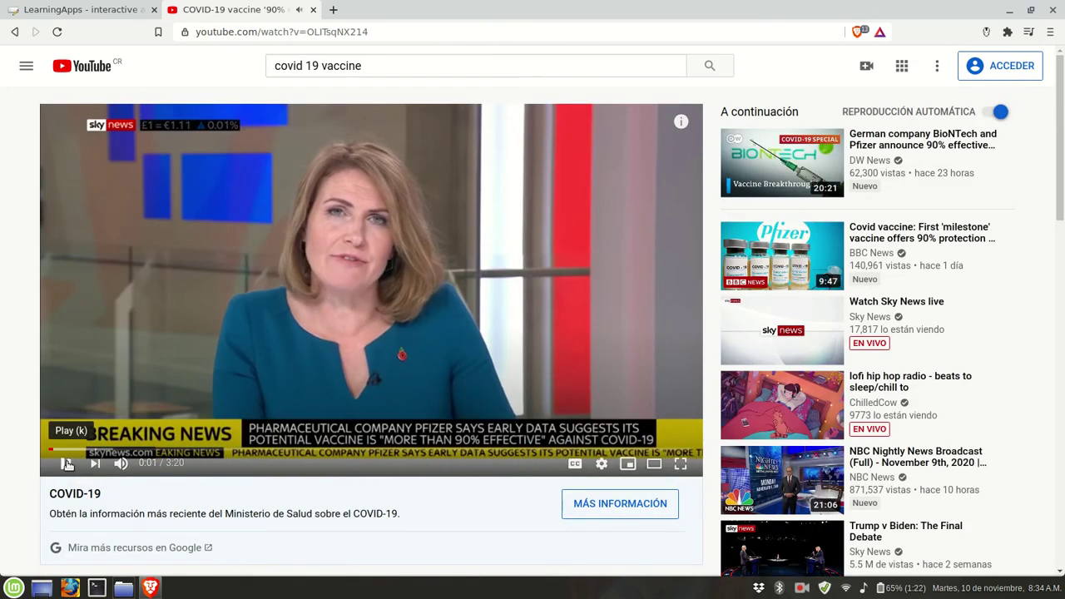
{"action": "left_click", "coordinate": [303, 33]}
{"action": "key", "text": "ctrl+c"}
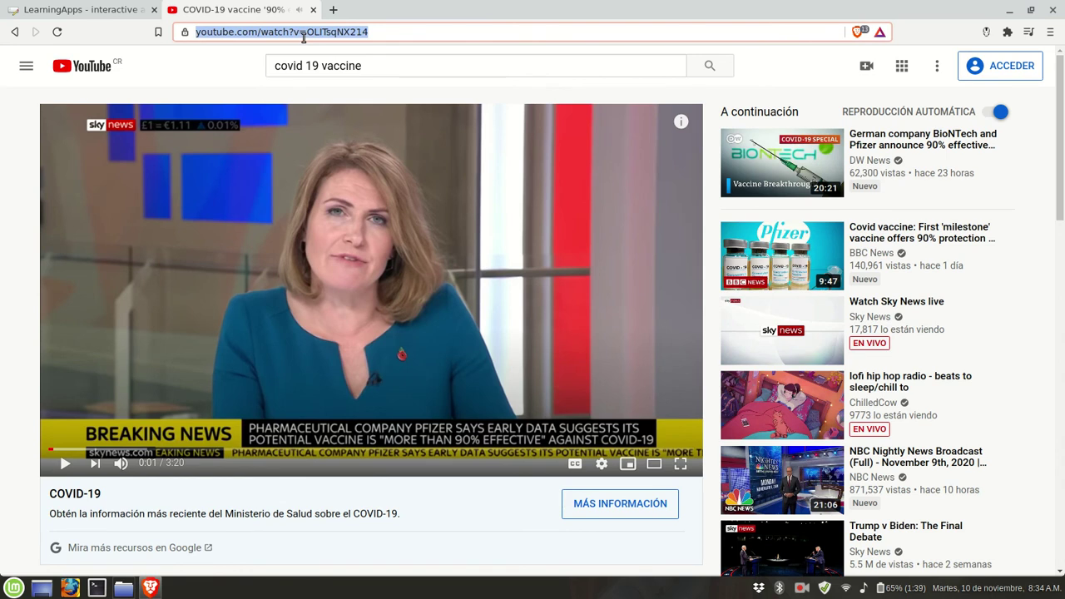
{"action": "left_click", "coordinate": [79, 11]}
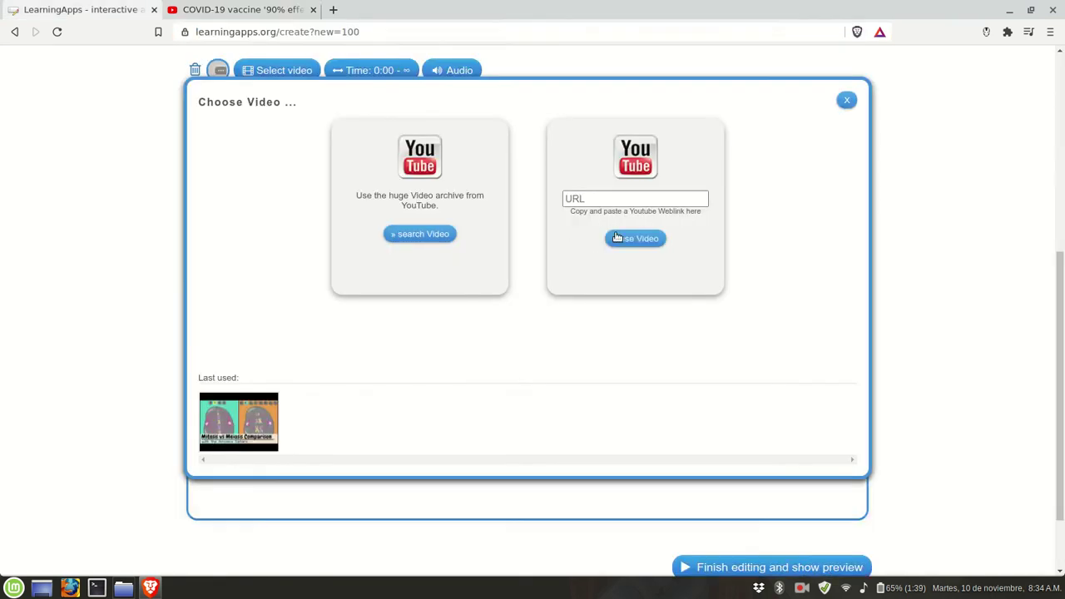
{"action": "left_click", "coordinate": [629, 200]}
{"action": "key", "text": "ctrl+v"}
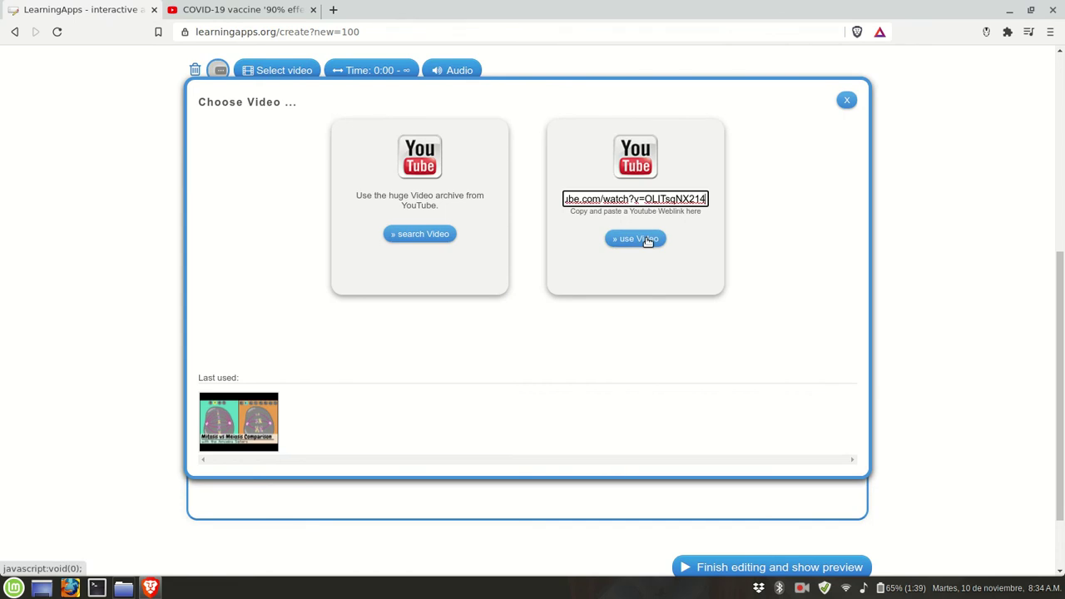
{"action": "left_click", "coordinate": [647, 240]}
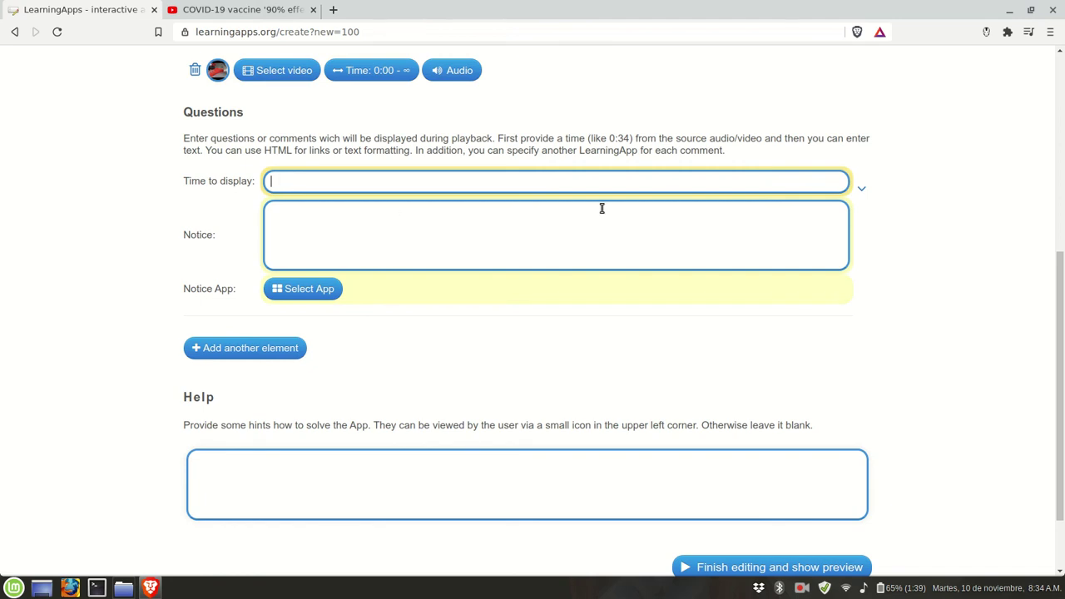
- Add a second notice element and set the first notice's display time to 0:33, chosen from the YouTube video's timeline
{"action": "left_click", "coordinate": [863, 194]}
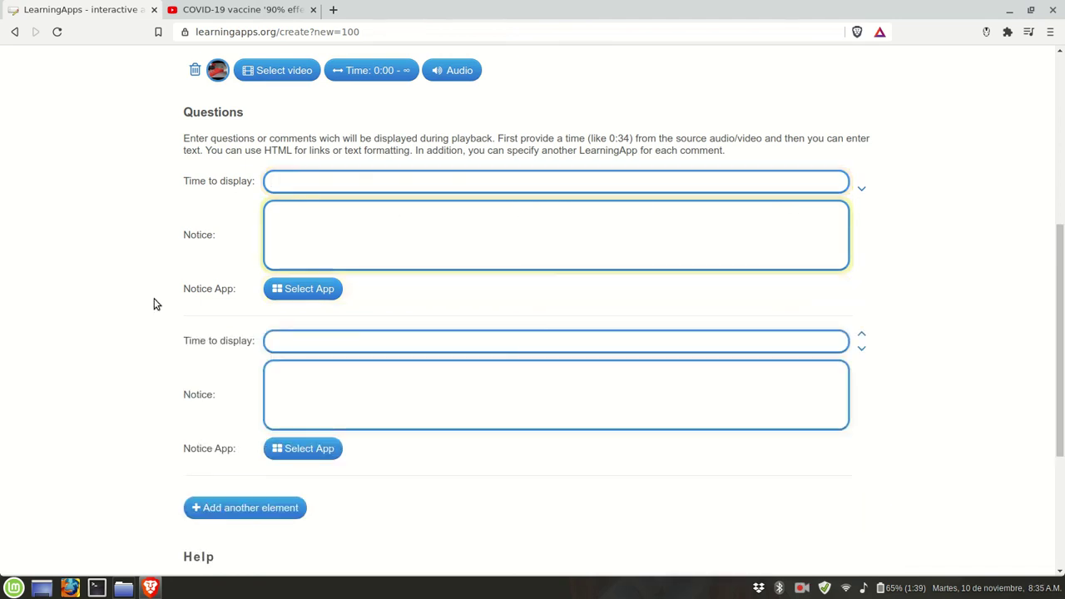
{"action": "left_click", "coordinate": [300, 181]}
{"action": "left_click", "coordinate": [237, 10]}
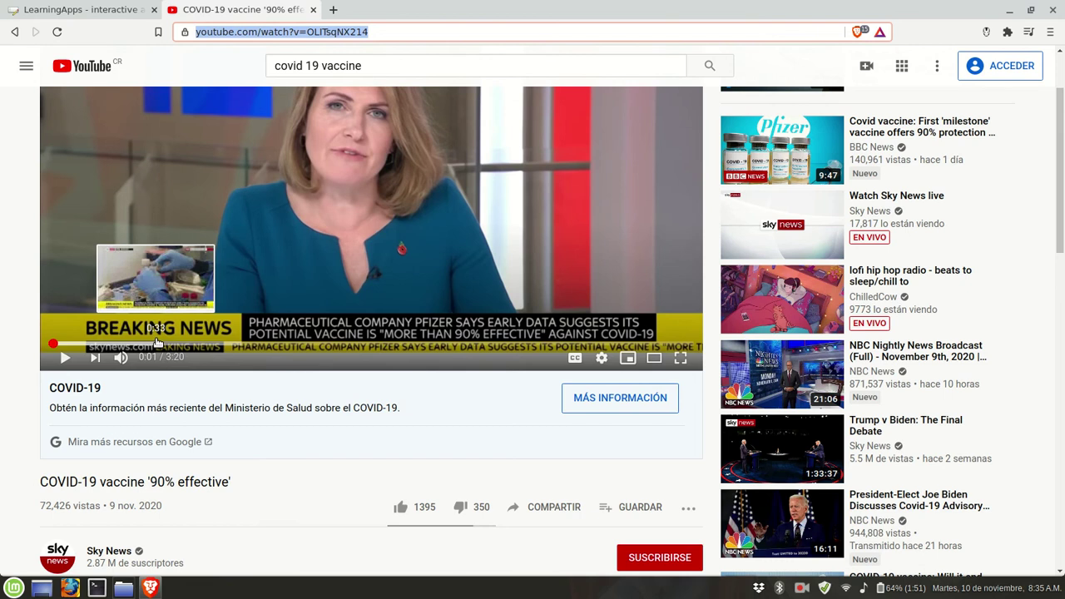
{"action": "left_click", "coordinate": [104, 11]}
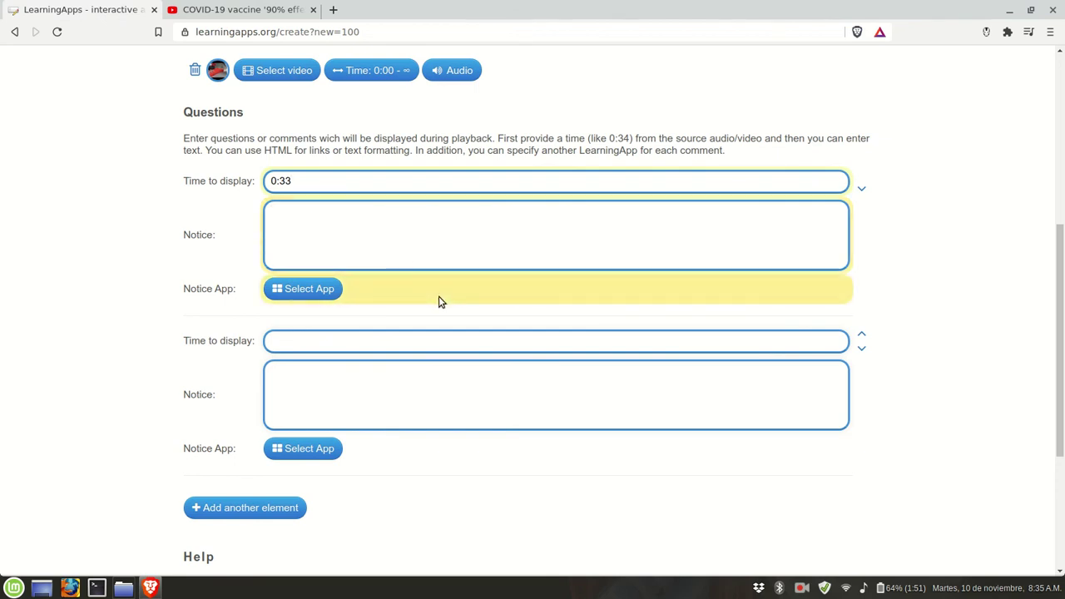
- Enter "When will the vaccine be ready?" as the text of the first notice
{"action": "type", "text": "h"}
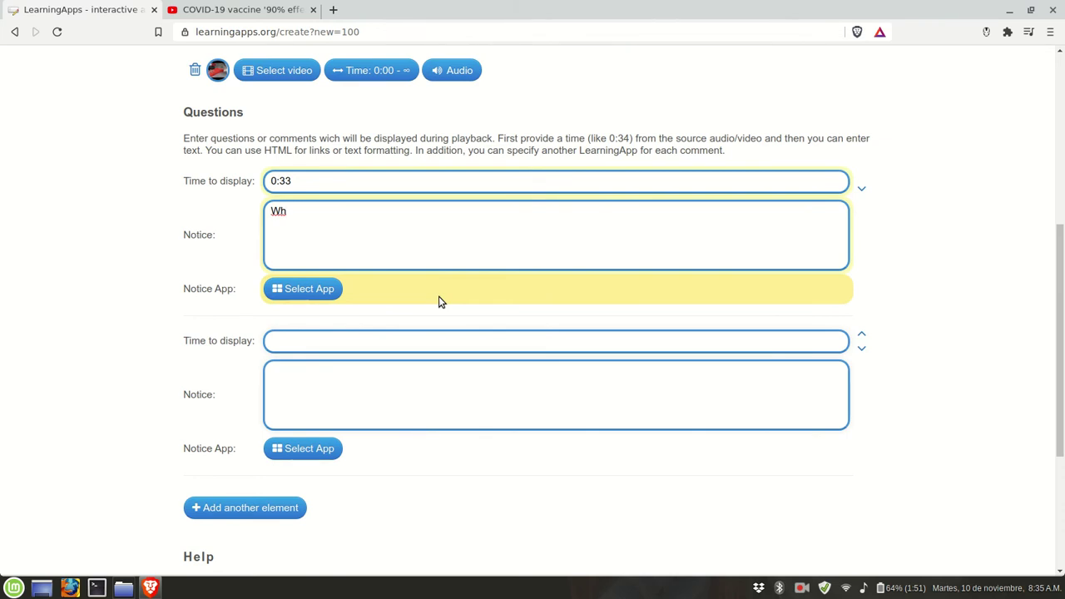
{"action": "type", "text": "en will the vaccine be readu"}
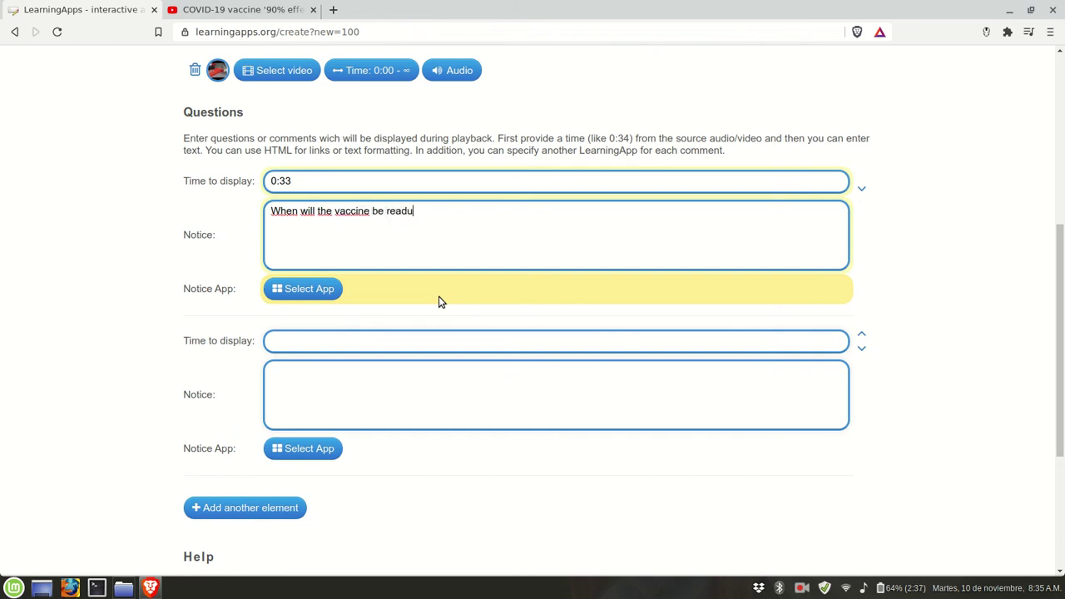
{"action": "key", "text": "BackSpace"}
{"action": "type", "text": "y?"}
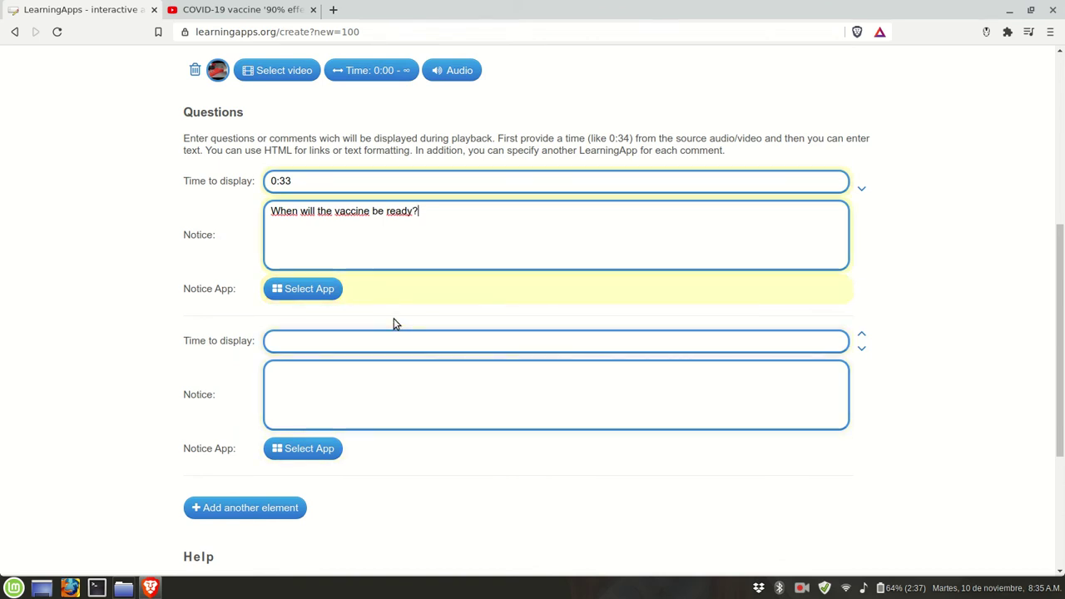
- Set the second notice to display at 1:00 with the text "Are there any side effects?"
{"action": "left_click", "coordinate": [329, 343]}
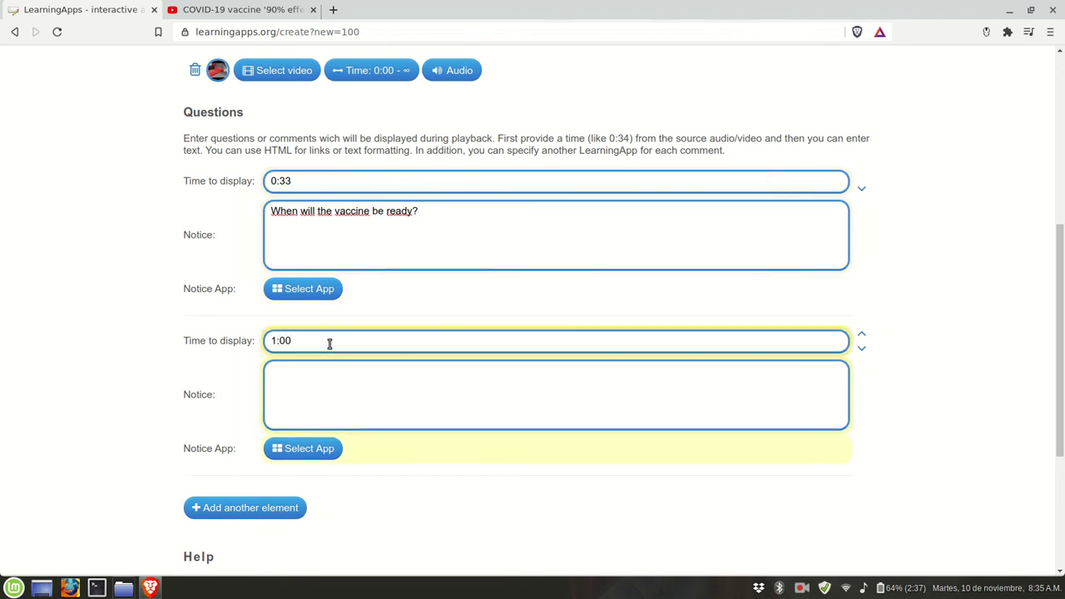
{"action": "left_click", "coordinate": [342, 401]}
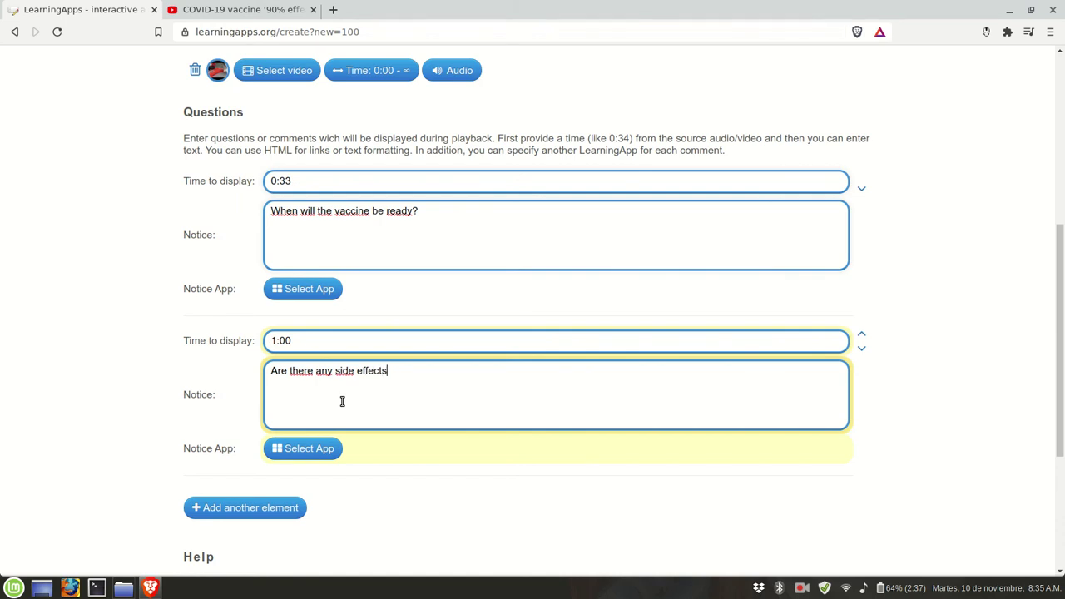
{"action": "scroll", "coordinate": [342, 401], "scroll_direction": "down", "scroll_amount": 2}
{"action": "scroll", "coordinate": [362, 431], "scroll_direction": "up", "scroll_amount": 2}
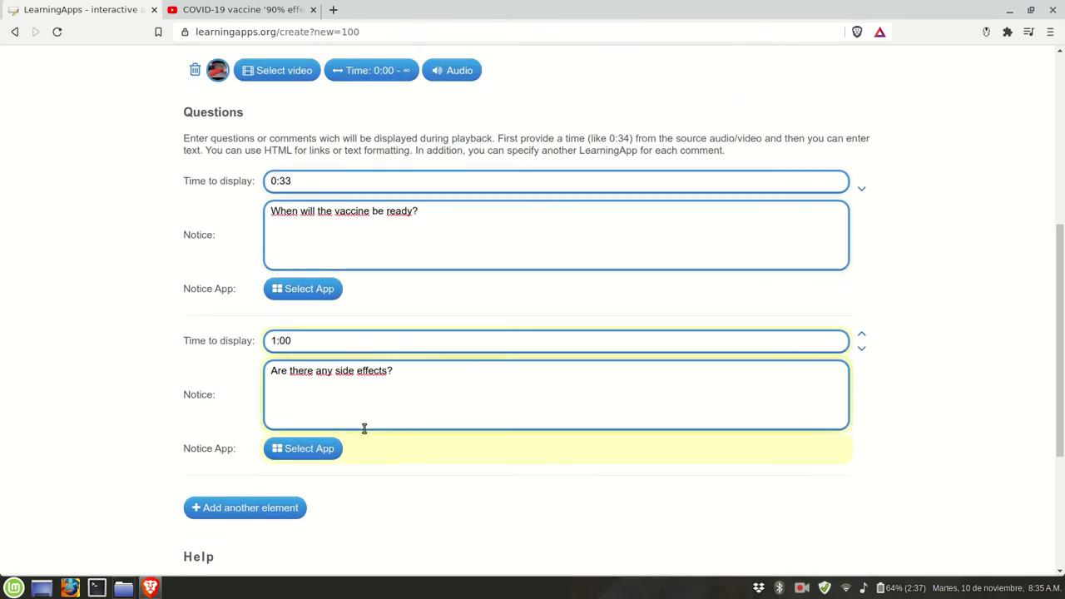
- Examine the apps in the Practice folder that can be attached to the first notice, and leave the selection without choosing one
{"action": "left_click", "coordinate": [309, 291]}
{"action": "scroll", "coordinate": [728, 383], "scroll_direction": "down", "scroll_amount": 2}
{"action": "scroll", "coordinate": [558, 385], "scroll_direction": "down", "scroll_amount": 1}
{"action": "scroll", "coordinate": [558, 386], "scroll_direction": "down", "scroll_amount": 2}
{"action": "scroll", "coordinate": [638, 374], "scroll_direction": "up", "scroll_amount": 2}
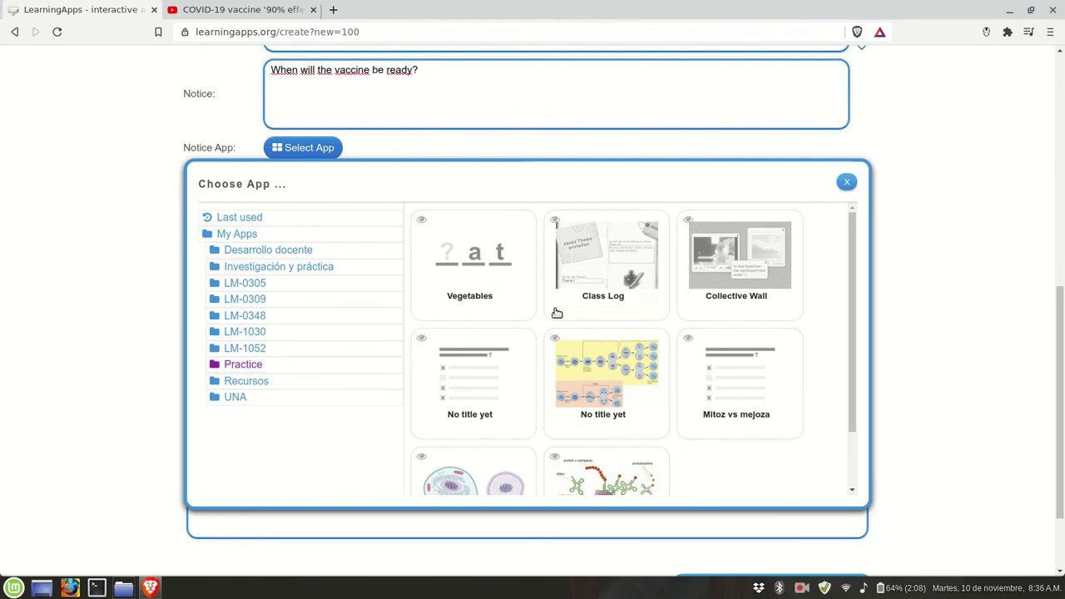
{"action": "scroll", "coordinate": [755, 308], "scroll_direction": "down", "scroll_amount": 1}
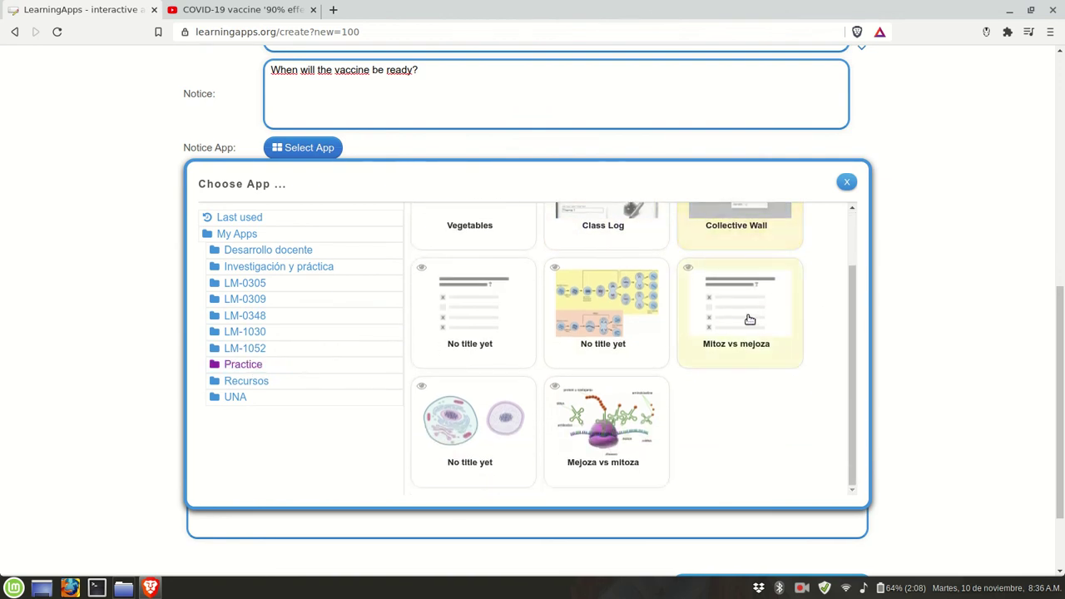
{"action": "scroll", "coordinate": [533, 354], "scroll_direction": "up", "scroll_amount": 1}
{"action": "scroll", "coordinate": [533, 354], "scroll_direction": "up", "scroll_amount": 1}
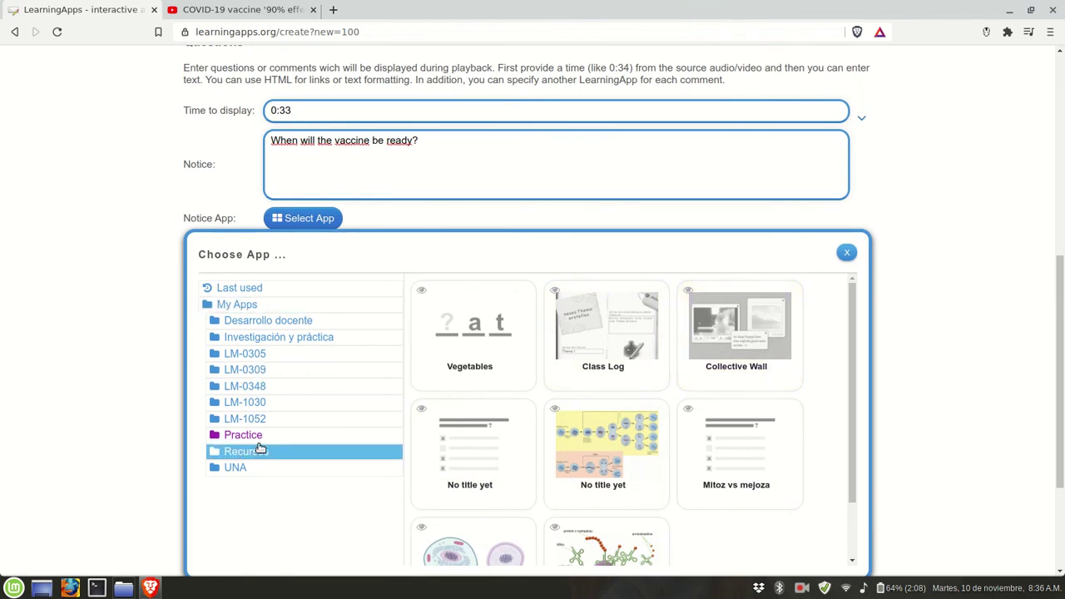
{"action": "left_click", "coordinate": [847, 253]}
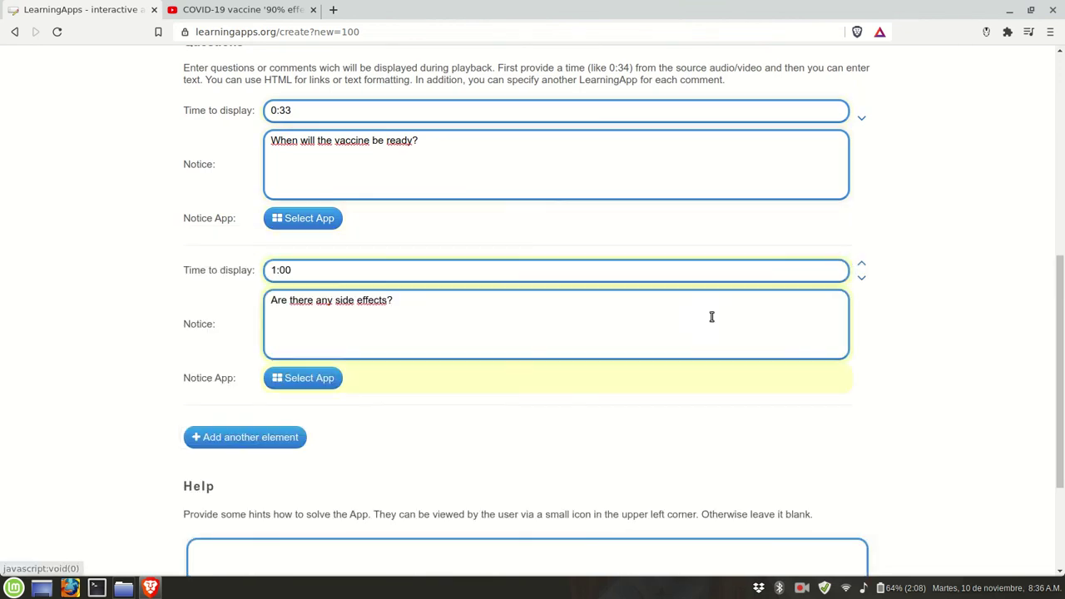
- Review the app's title, selected video, both timed notices and the help section before finishing
{"action": "scroll", "coordinate": [507, 331], "scroll_direction": "up", "scroll_amount": 5}
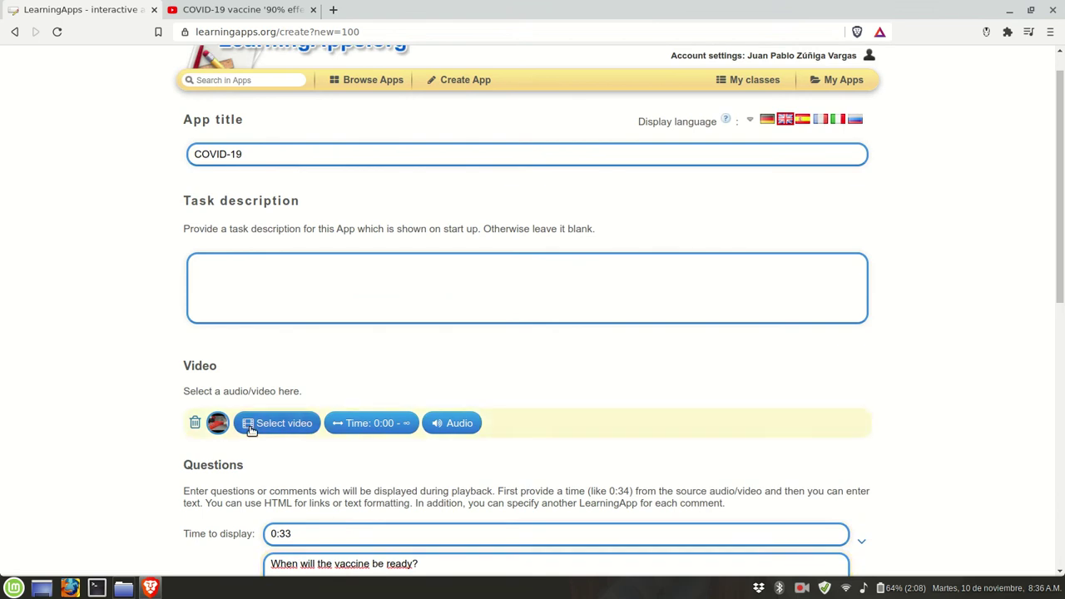
{"action": "scroll", "coordinate": [349, 426], "scroll_direction": "down", "scroll_amount": 5}
{"action": "scroll", "coordinate": [383, 415], "scroll_direction": "down", "scroll_amount": 2}
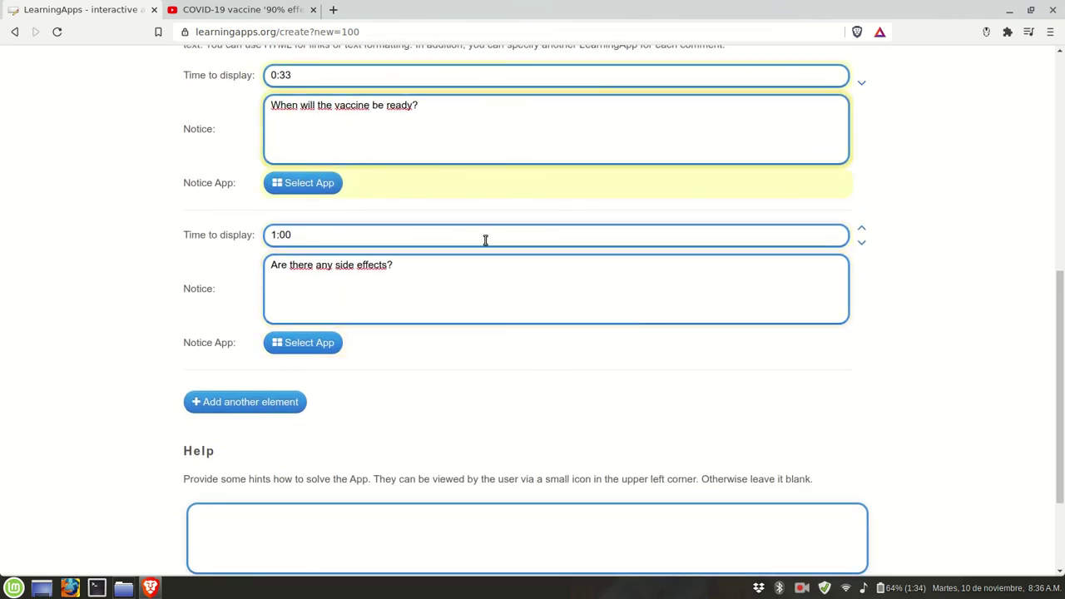
{"action": "scroll", "coordinate": [435, 276], "scroll_direction": "down", "scroll_amount": 2}
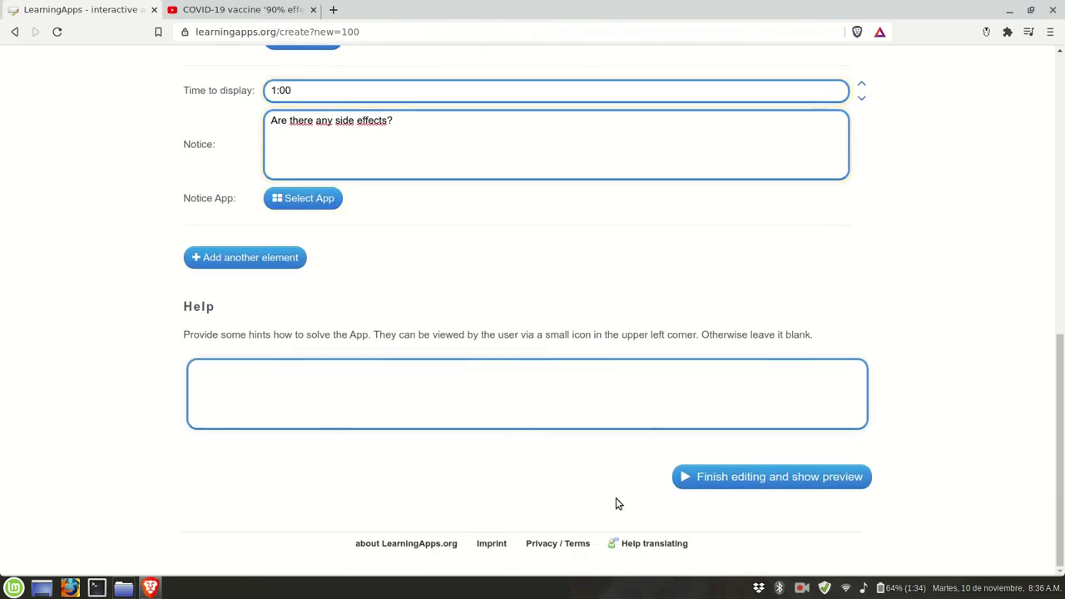
{"action": "scroll", "coordinate": [526, 480], "scroll_direction": "up", "scroll_amount": 2}
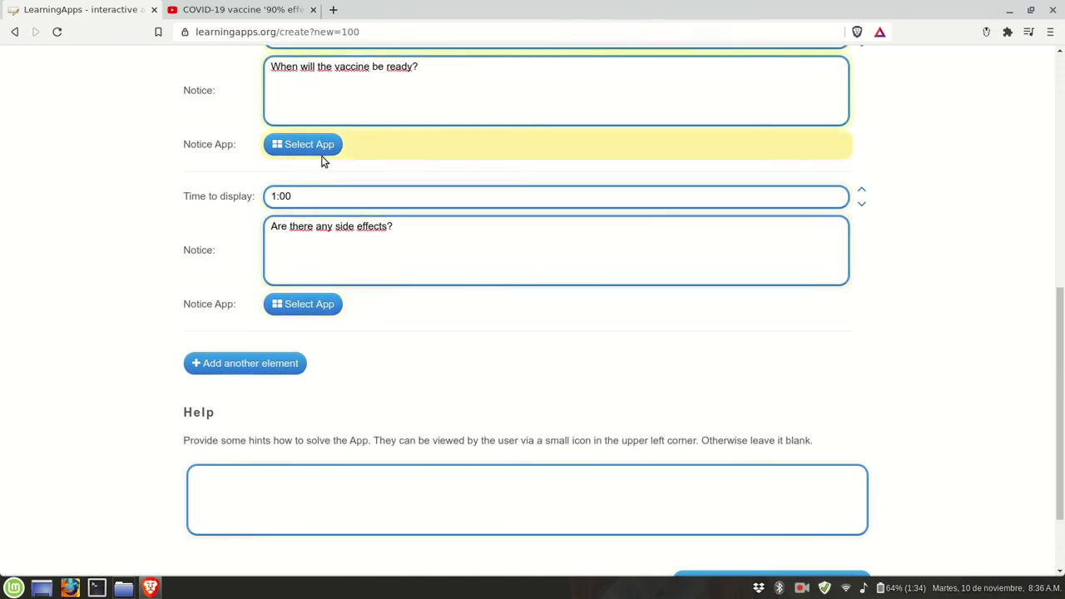
{"action": "scroll", "coordinate": [310, 175], "scroll_direction": "up", "scroll_amount": 3}
{"action": "scroll", "coordinate": [318, 218], "scroll_direction": "up", "scroll_amount": 3}
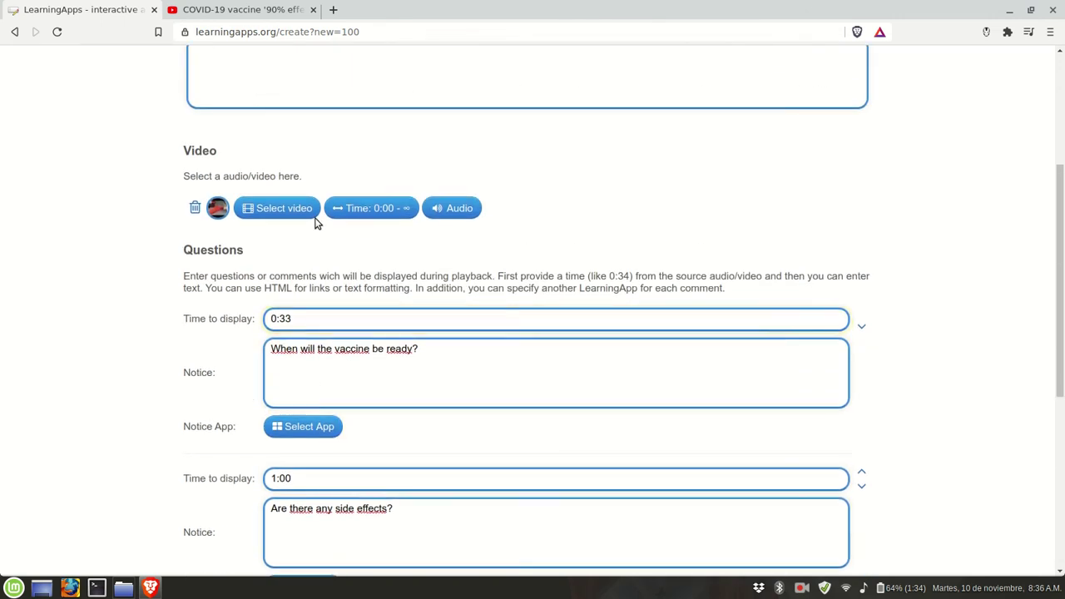
{"action": "scroll", "coordinate": [535, 253], "scroll_direction": "down", "scroll_amount": 2}
{"action": "scroll", "coordinate": [537, 254], "scroll_direction": "down", "scroll_amount": 6}
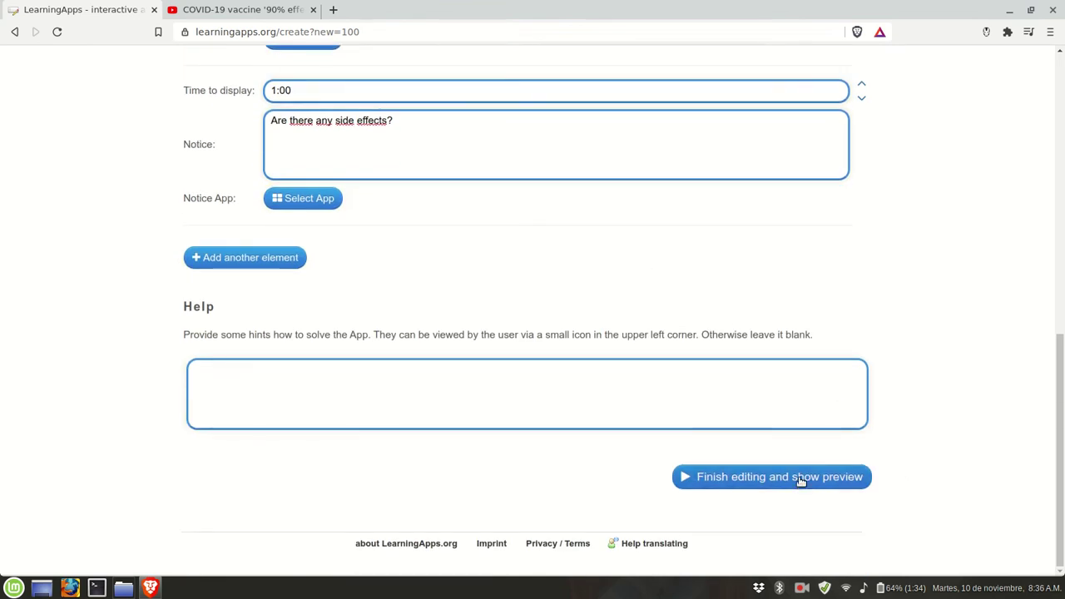
- Finish editing the app and preview it, opening notice 1 and continuing with the video
{"action": "left_click", "coordinate": [801, 481]}
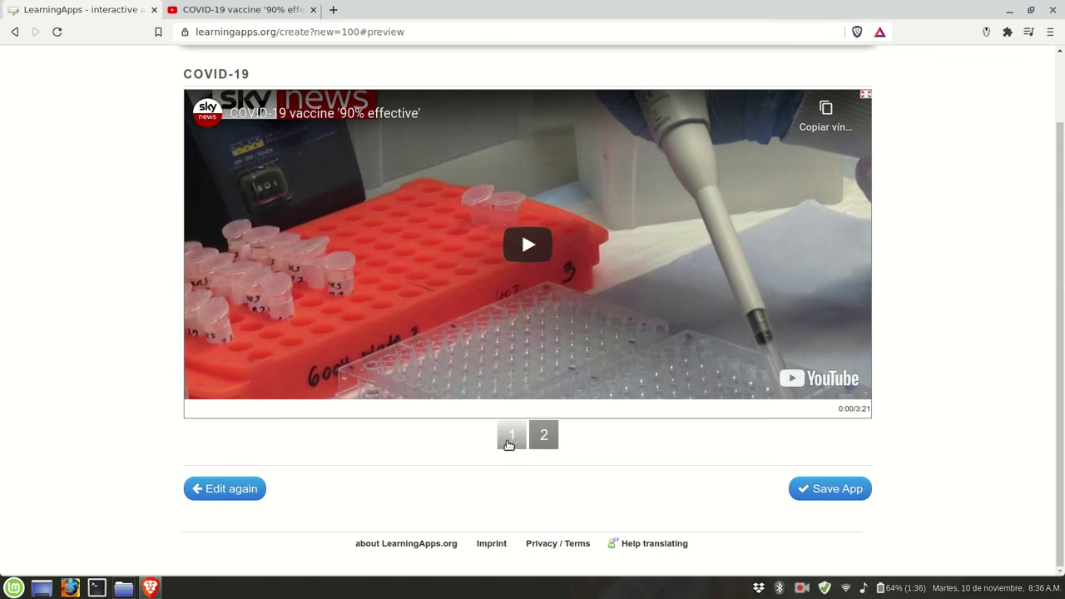
{"action": "left_click", "coordinate": [510, 442]}
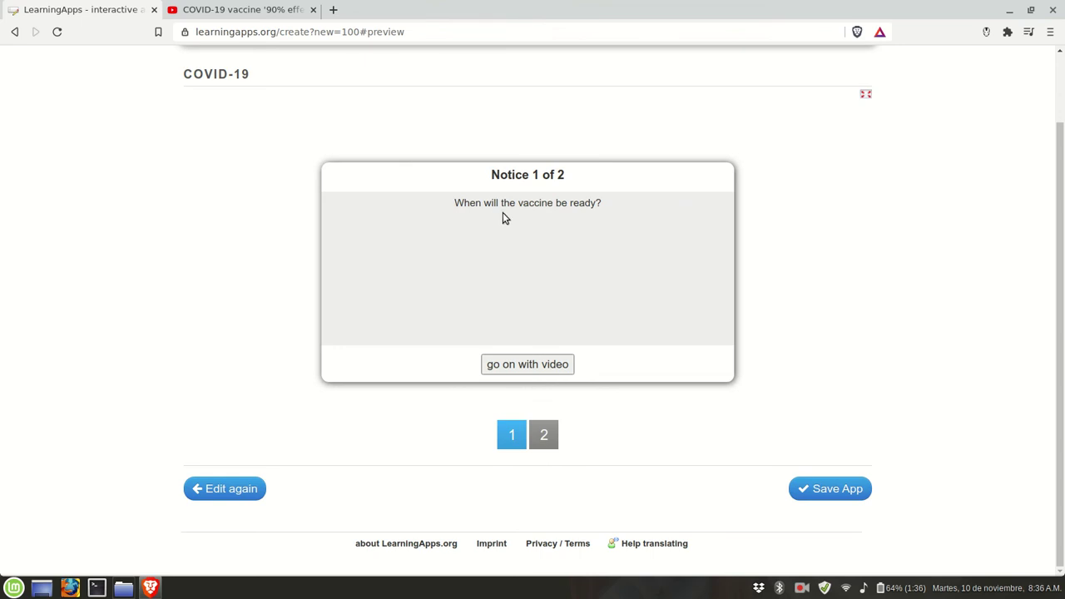
{"action": "left_click", "coordinate": [557, 368]}
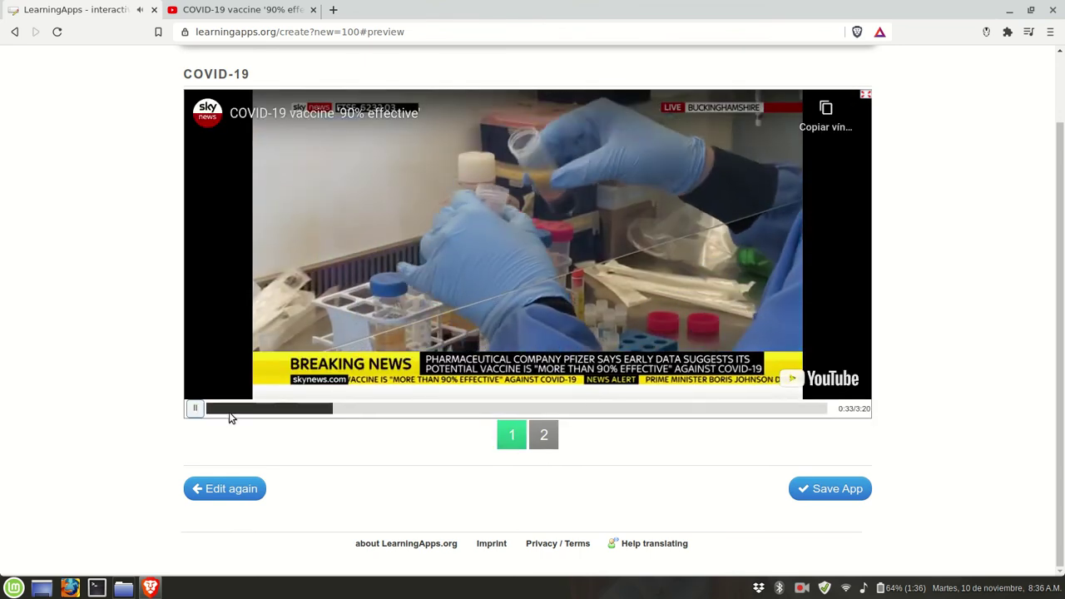
- Pause the previewed video, open notice 2, continue with the video from there and pause it again
{"action": "left_click", "coordinate": [197, 409]}
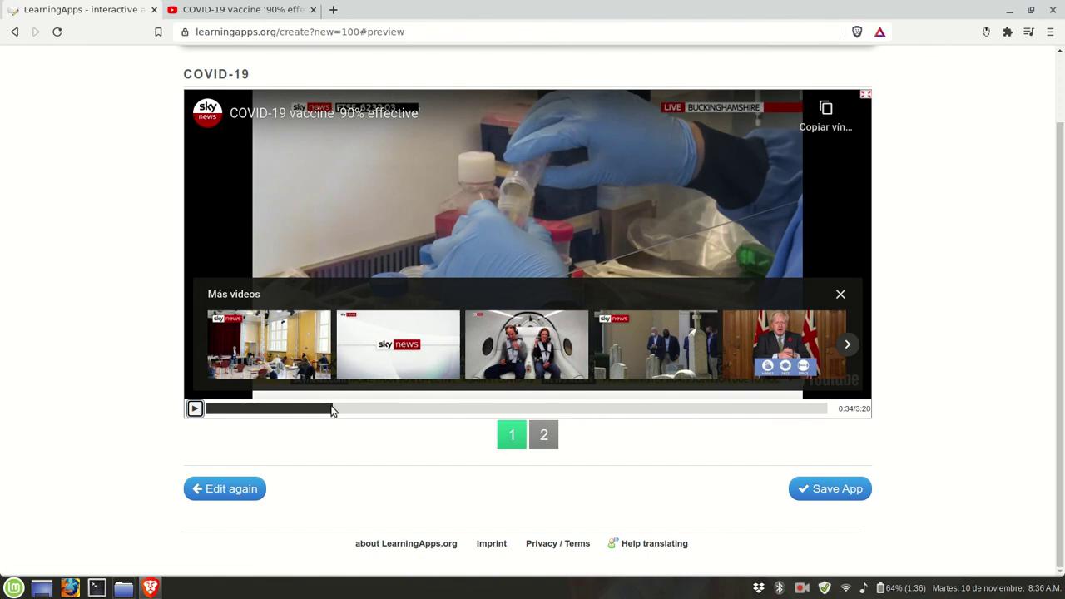
{"action": "left_click", "coordinate": [546, 436]}
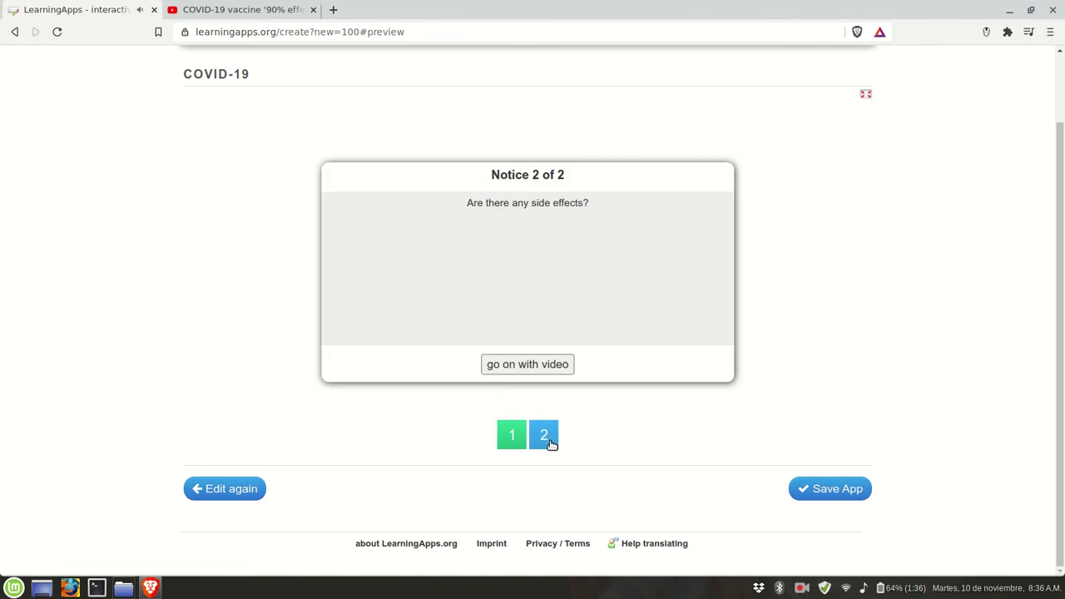
{"action": "left_click", "coordinate": [539, 366]}
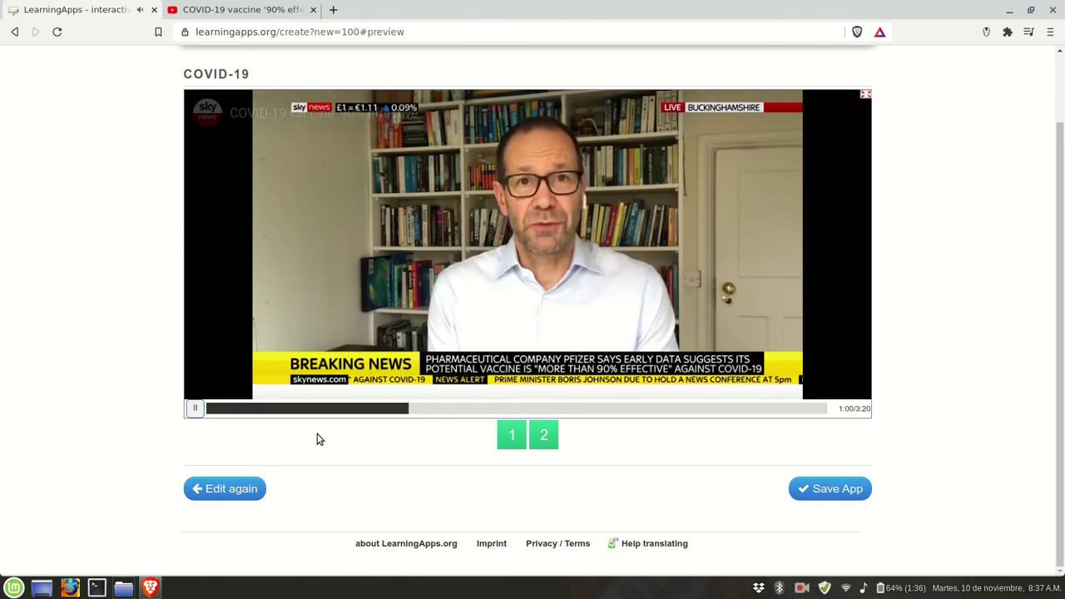
{"action": "left_click", "coordinate": [195, 409]}
- Save the COVID-19 video app from its preview
{"action": "scroll", "coordinate": [754, 349], "scroll_direction": "up", "scroll_amount": 2}
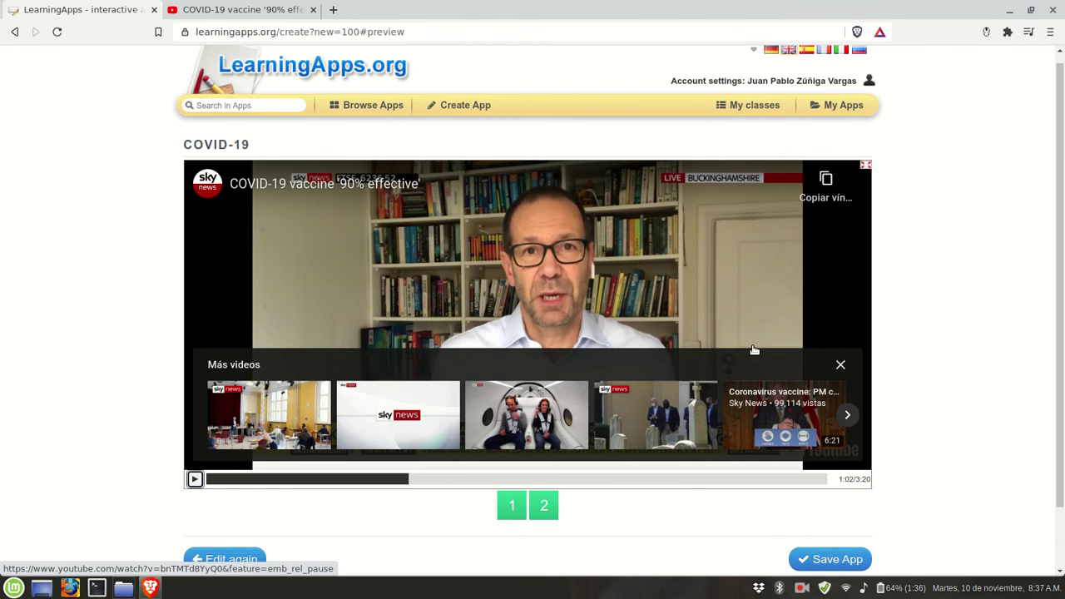
{"action": "scroll", "coordinate": [735, 350], "scroll_direction": "down", "scroll_amount": 2}
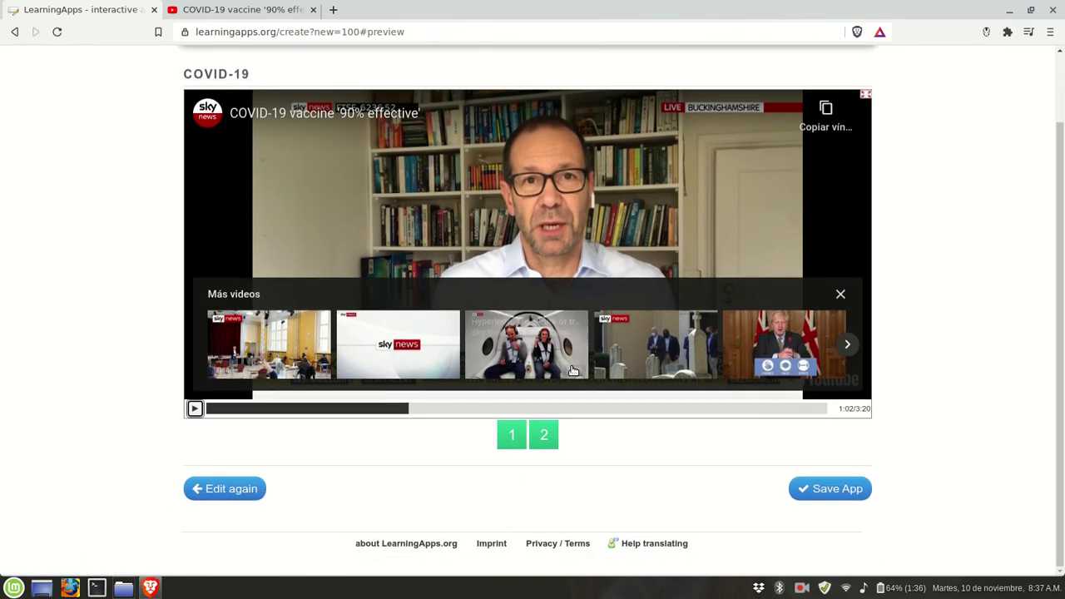
{"action": "scroll", "coordinate": [582, 375], "scroll_direction": "up", "scroll_amount": 2}
{"action": "scroll", "coordinate": [583, 375], "scroll_direction": "down", "scroll_amount": 2}
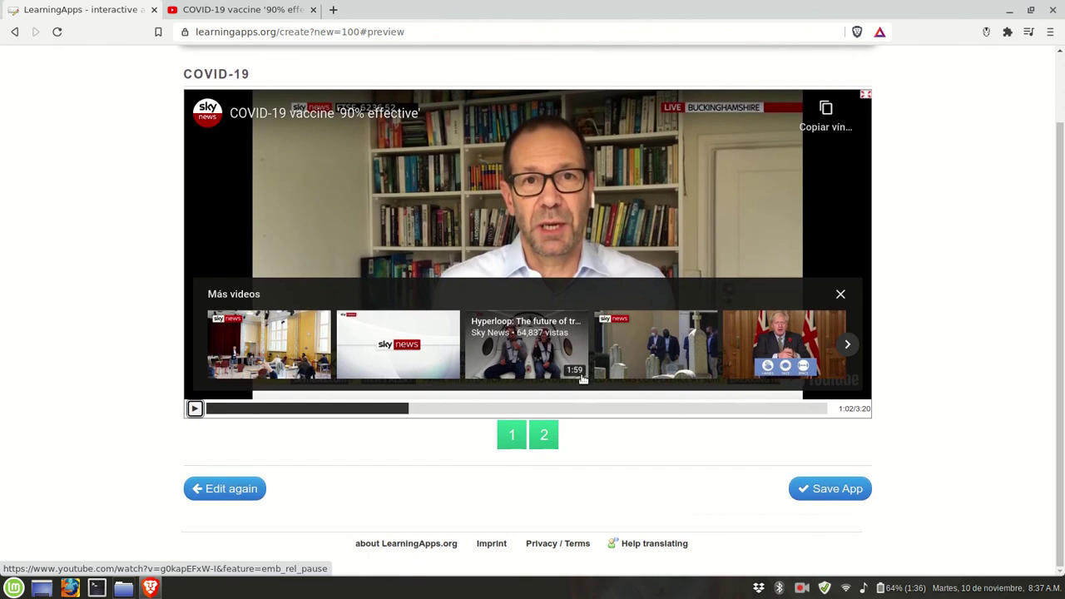
{"action": "left_click", "coordinate": [823, 496]}
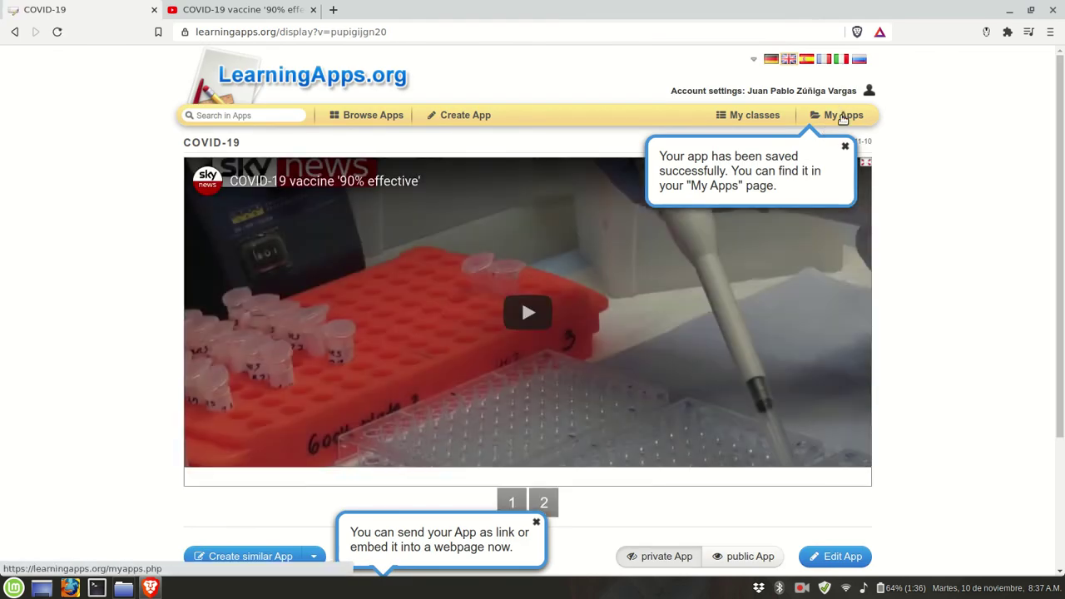
{"action": "scroll", "coordinate": [611, 371], "scroll_direction": "down", "scroll_amount": 3}
{"action": "scroll", "coordinate": [583, 308], "scroll_direction": "up", "scroll_amount": 3}
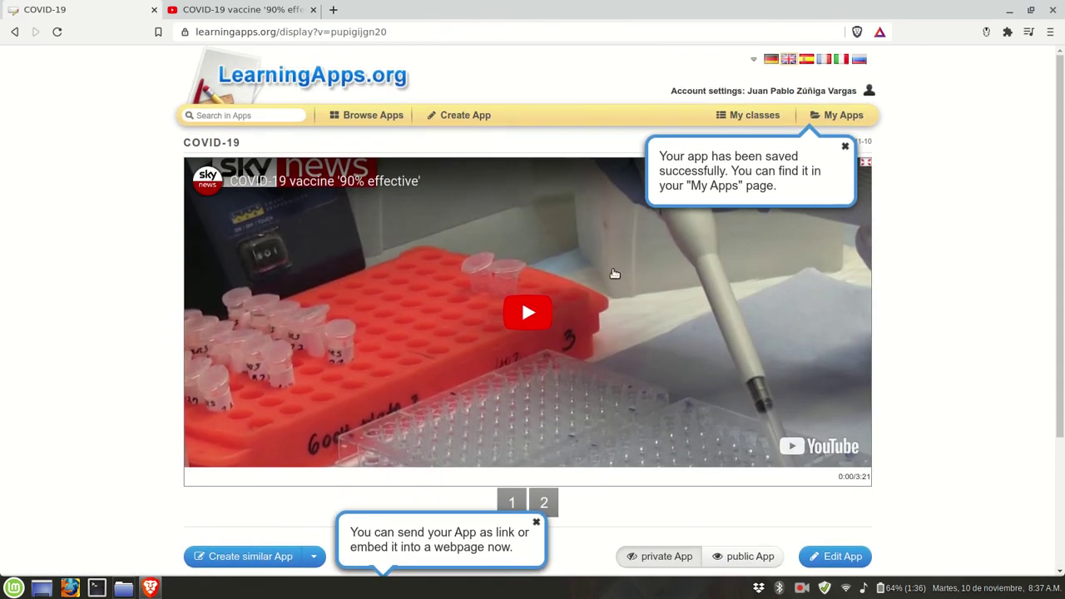
- Move the COVID-19 app from the personal app collection into the Practice folder
{"action": "left_click", "coordinate": [844, 114]}
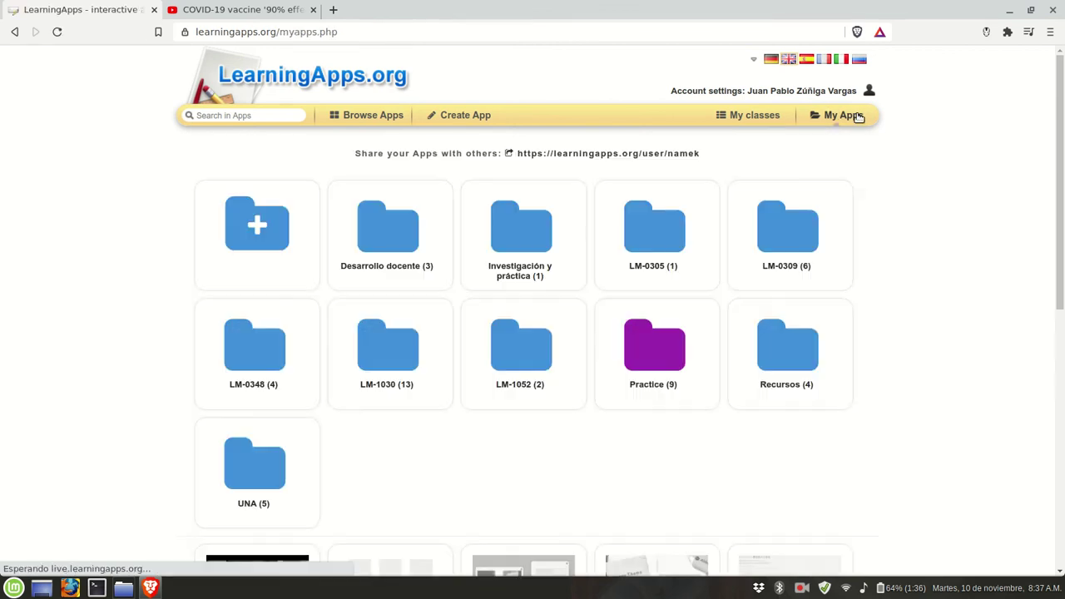
{"action": "scroll", "coordinate": [508, 289], "scroll_direction": "down", "scroll_amount": 1}
{"action": "scroll", "coordinate": [505, 288], "scroll_direction": "down", "scroll_amount": 5}
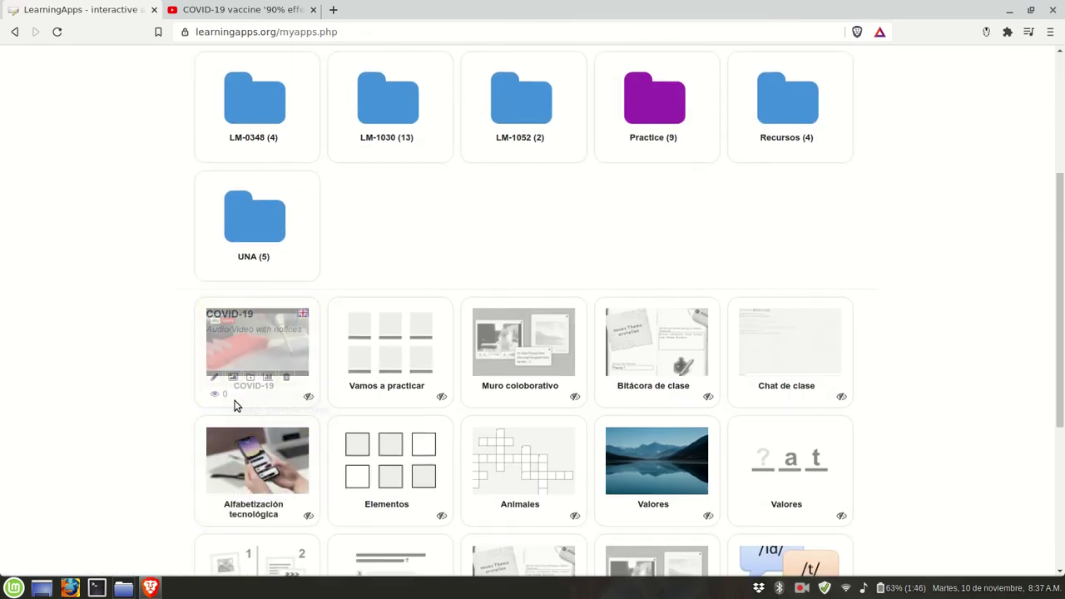
{"action": "left_click", "coordinate": [249, 378]}
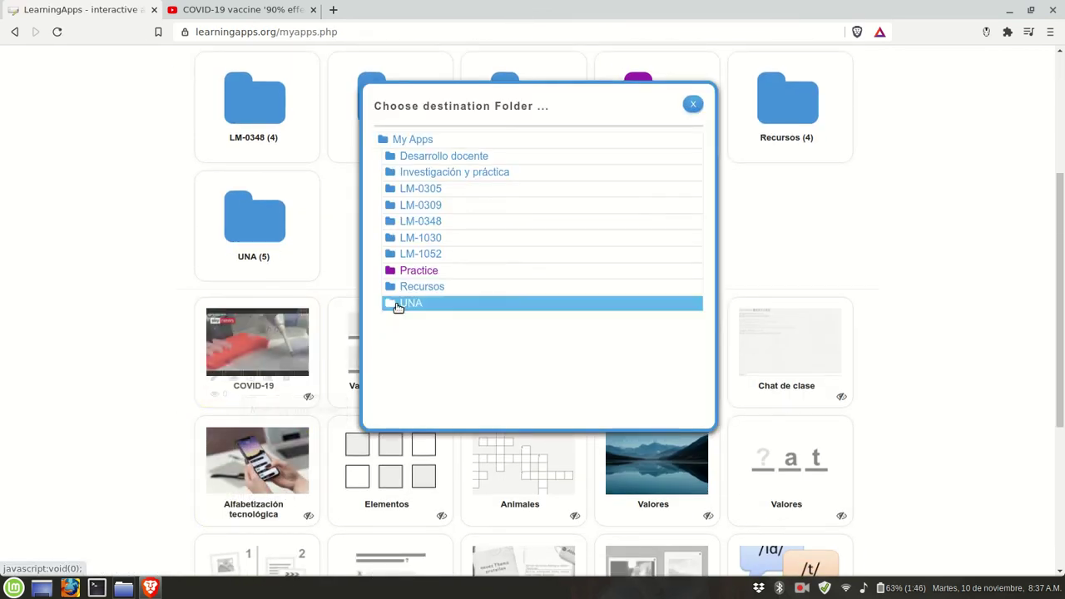
{"action": "left_click", "coordinate": [420, 275]}
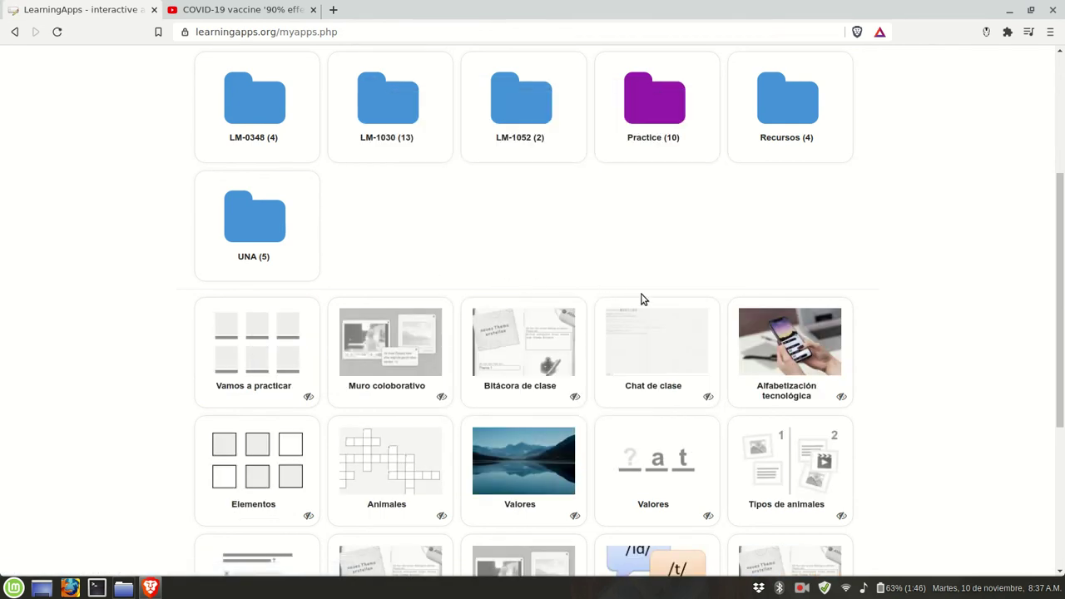
{"action": "scroll", "coordinate": [674, 303], "scroll_direction": "up", "scroll_amount": 2}
{"action": "scroll", "coordinate": [652, 317], "scroll_direction": "up", "scroll_amount": 1}
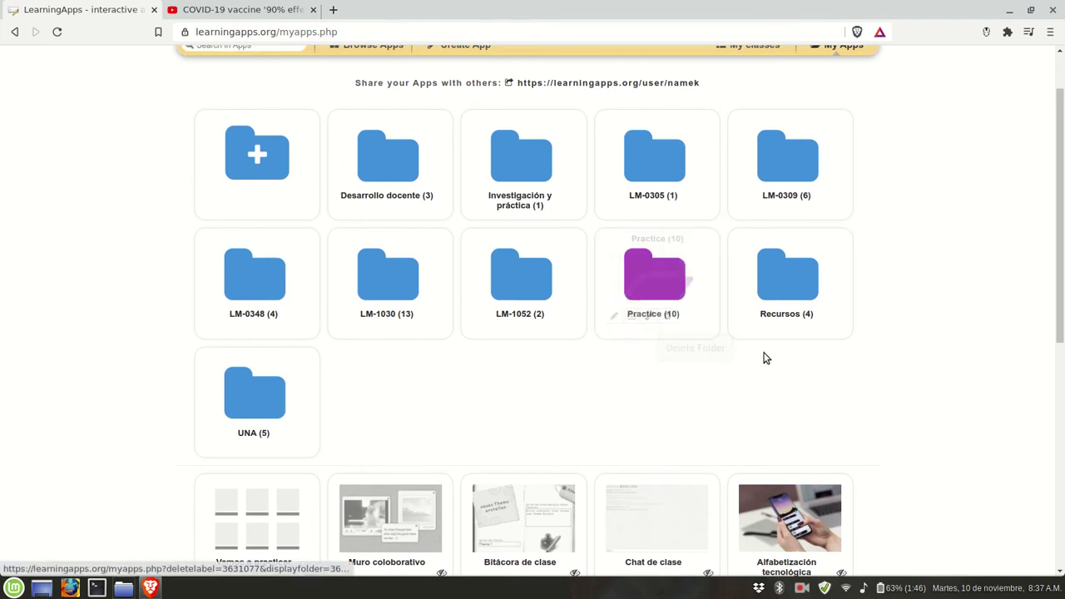
- Start creating a new app from the App Matrix template
{"action": "scroll", "coordinate": [764, 352], "scroll_direction": "up", "scroll_amount": 1}
{"action": "left_click", "coordinate": [475, 123]}
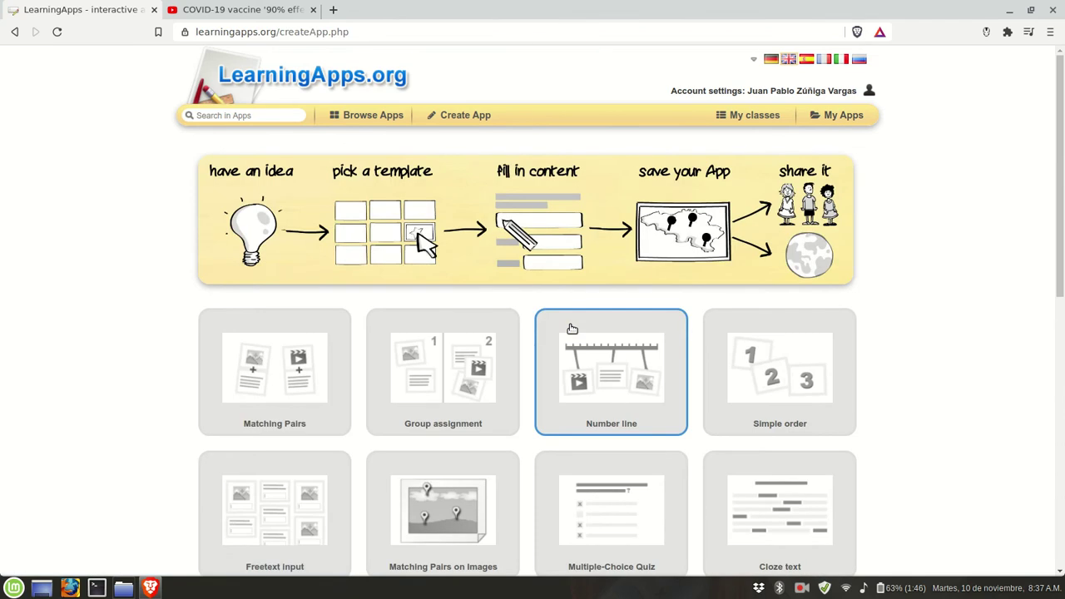
{"action": "scroll", "coordinate": [571, 329], "scroll_direction": "down", "scroll_amount": 5}
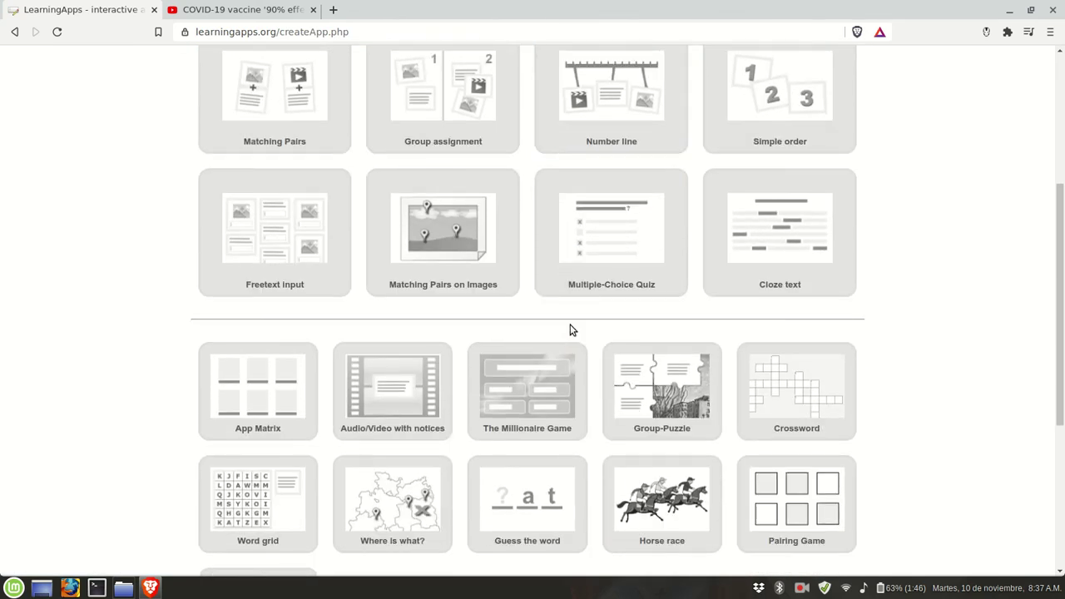
{"action": "scroll", "coordinate": [662, 391], "scroll_direction": "down", "scroll_amount": 2}
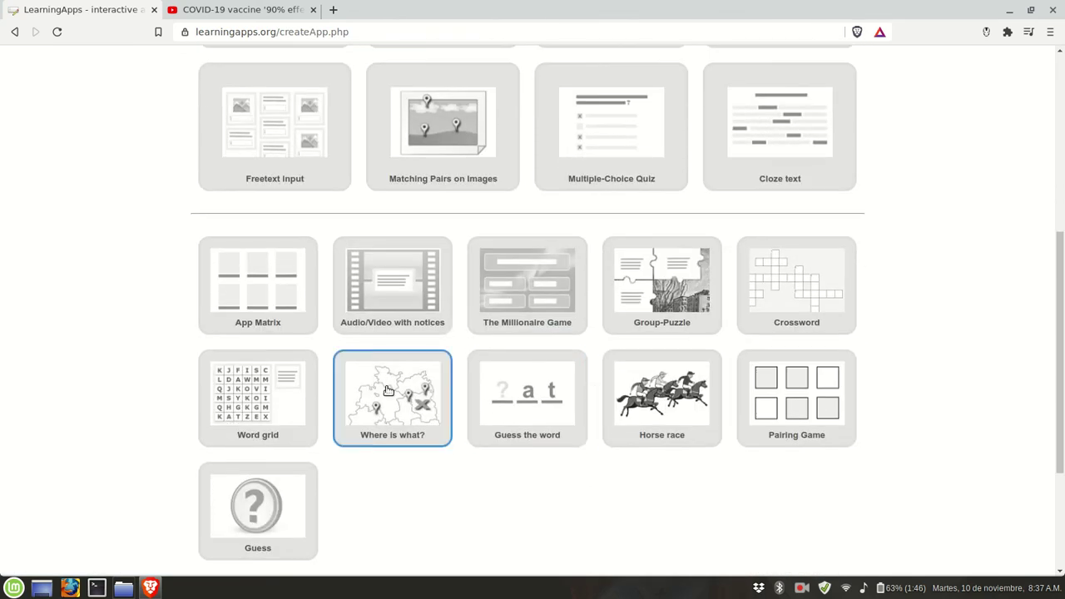
{"action": "left_click", "coordinate": [297, 301]}
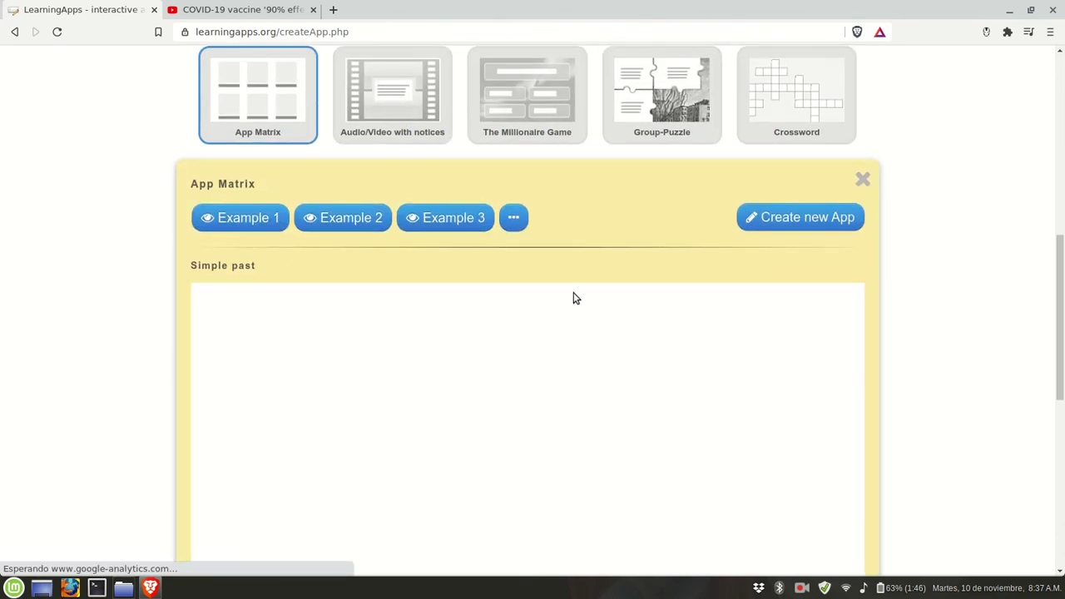
{"action": "left_click", "coordinate": [773, 226]}
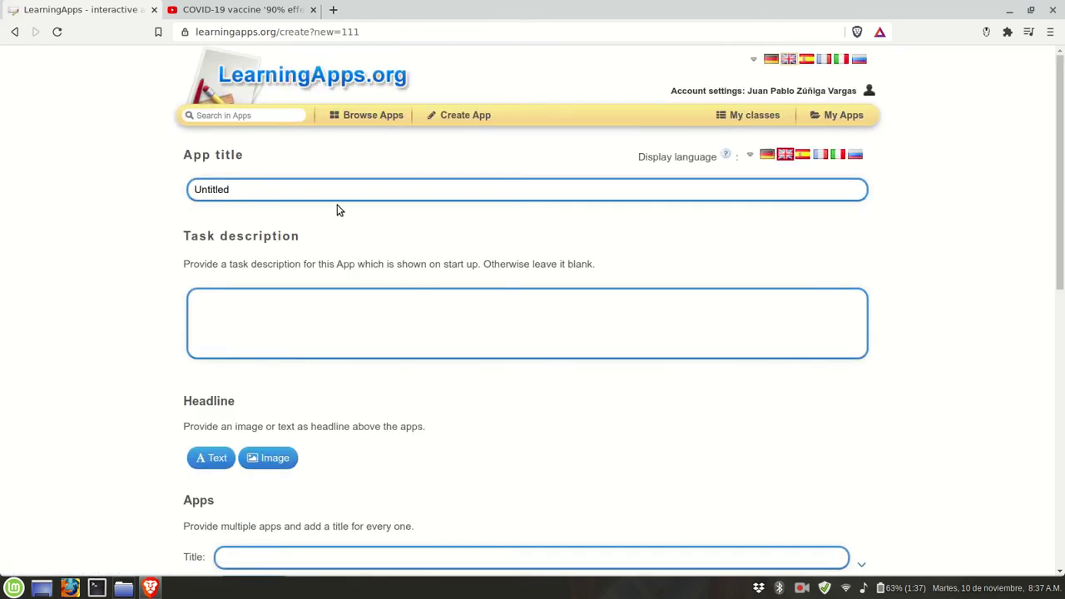
- Title the new app matrix "Review Practice"
{"action": "left_click", "coordinate": [333, 196]}
{"action": "double_click", "coordinate": [334, 196]}
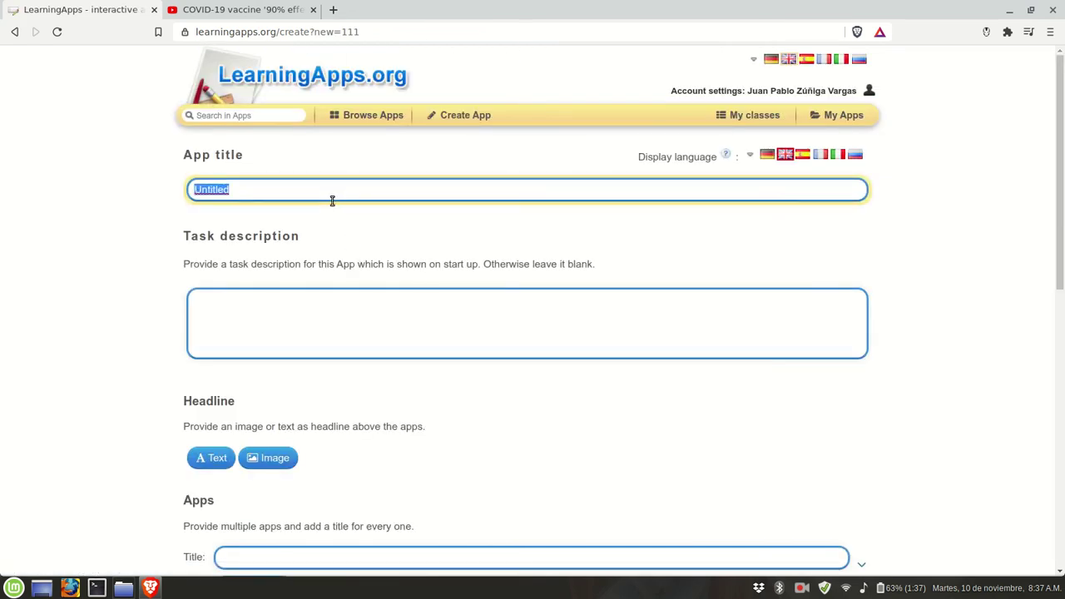
{"action": "type", "text": "PRa"}
{"action": "key", "text": "BackSpace"}
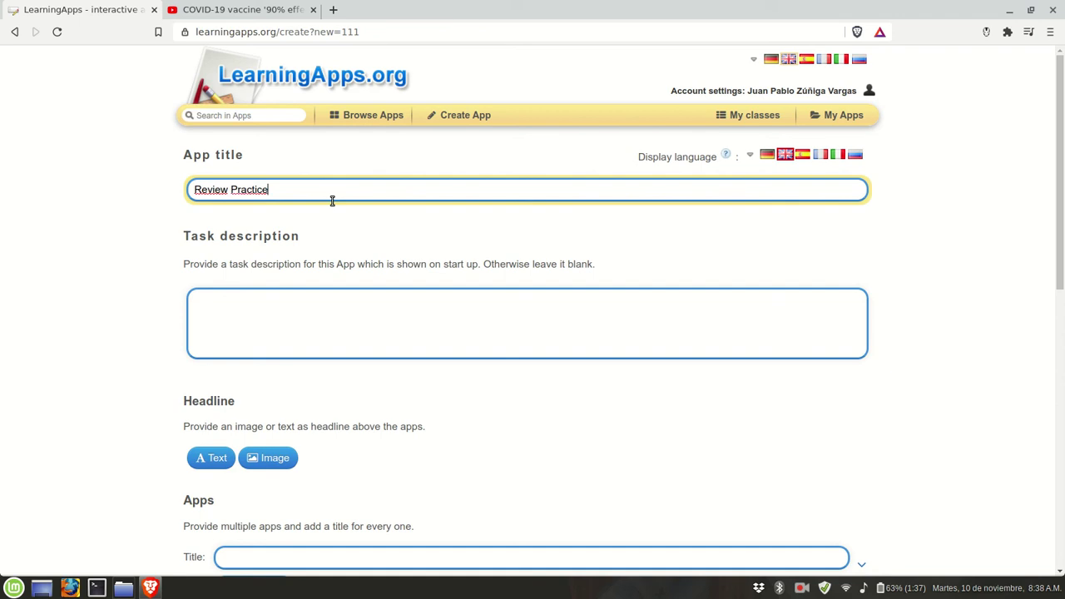
- Examine the task description, headline, apps, background image and feedback settings of the app matrix form
{"action": "scroll", "coordinate": [261, 380], "scroll_direction": "down", "scroll_amount": 1}
{"action": "left_click", "coordinate": [309, 319]}
{"action": "scroll", "coordinate": [283, 294], "scroll_direction": "down", "scroll_amount": 1}
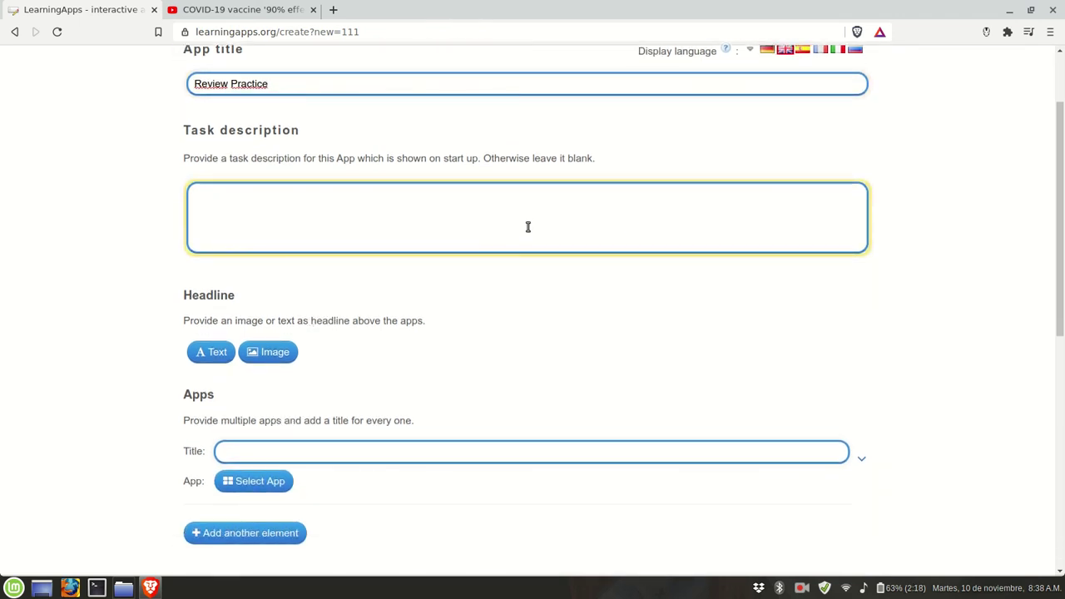
{"action": "scroll", "coordinate": [528, 226], "scroll_direction": "down", "scroll_amount": 1}
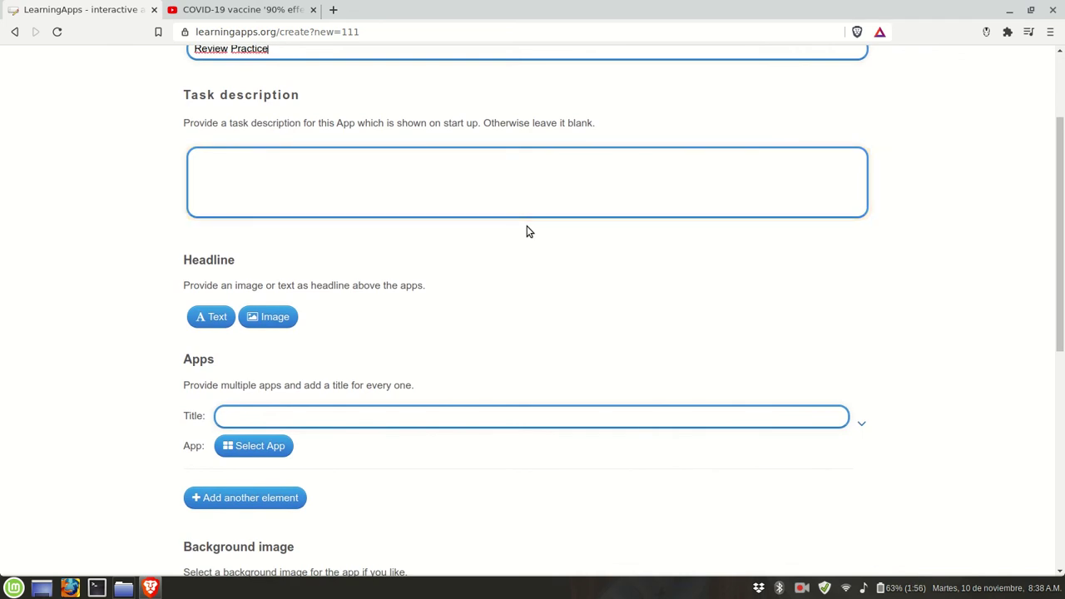
{"action": "scroll", "coordinate": [527, 228], "scroll_direction": "down", "scroll_amount": 1}
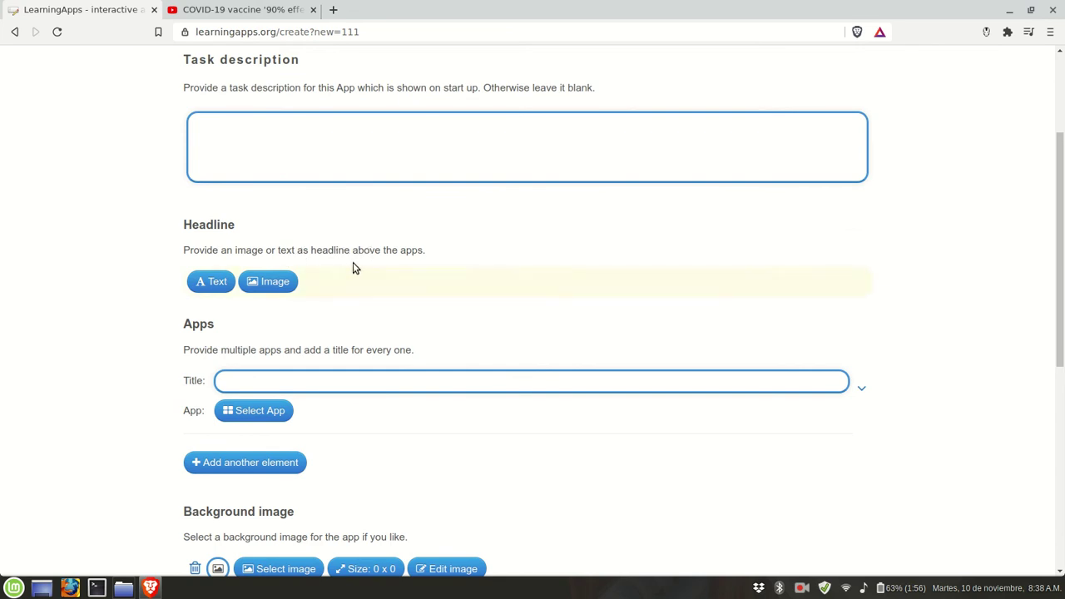
{"action": "scroll", "coordinate": [398, 264], "scroll_direction": "down", "scroll_amount": 2}
{"action": "scroll", "coordinate": [398, 264], "scroll_direction": "down", "scroll_amount": 2}
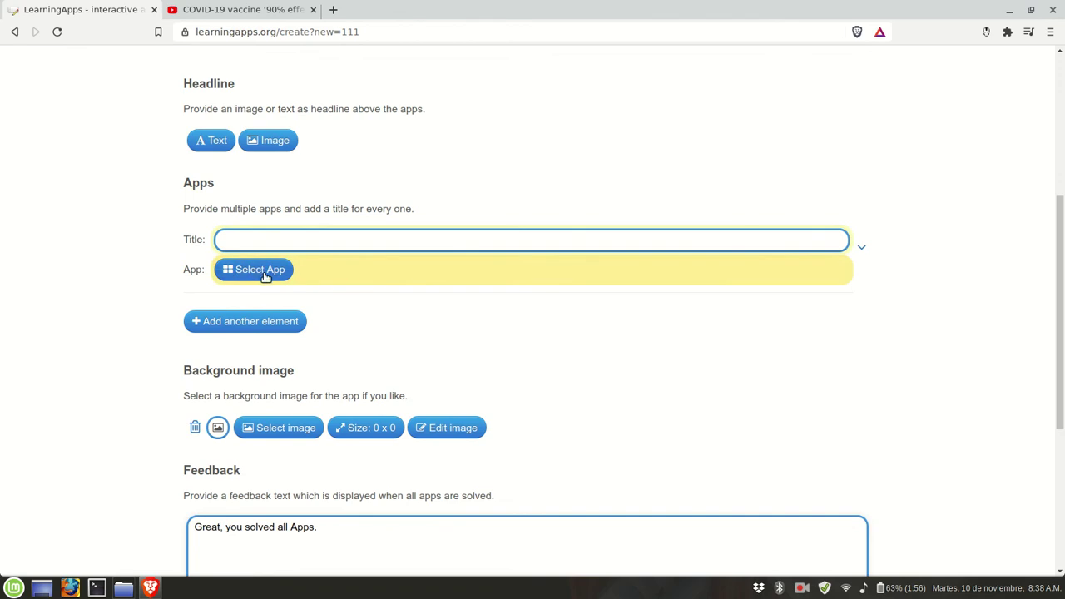
{"action": "scroll", "coordinate": [283, 301], "scroll_direction": "down", "scroll_amount": 1}
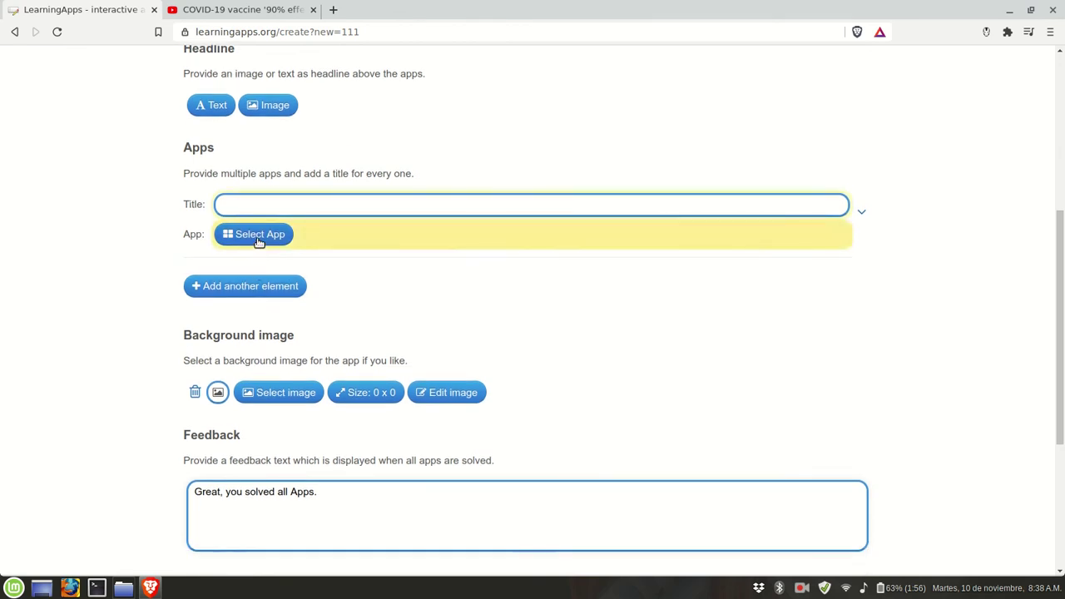
- Attach The Alphabet app from the Practice folder as the first matrix element and title it "The Alphabet"
{"action": "left_click", "coordinate": [258, 241]}
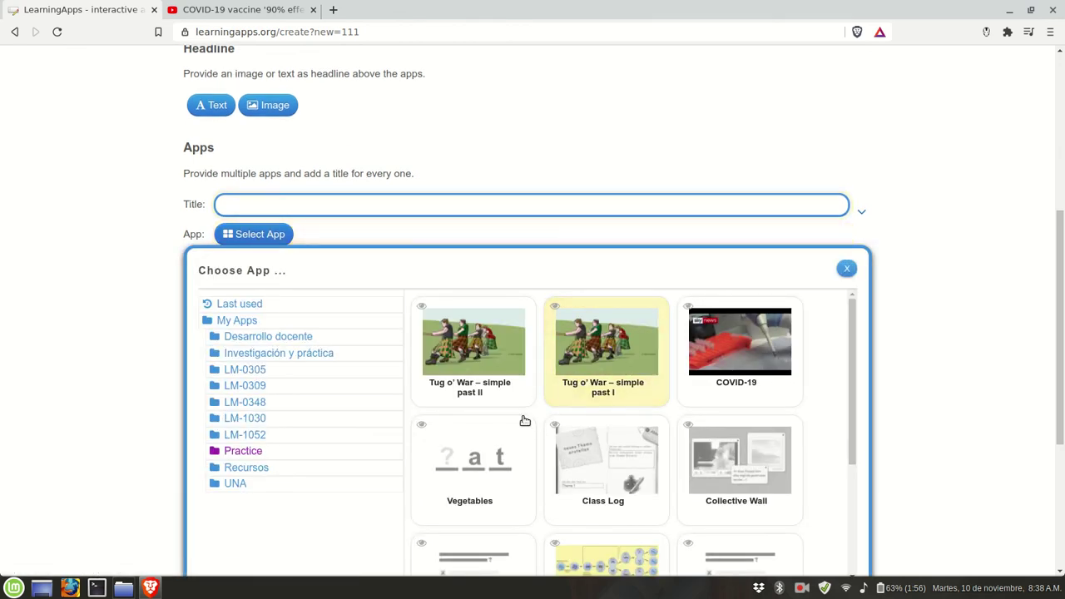
{"action": "scroll", "coordinate": [499, 424], "scroll_direction": "down", "scroll_amount": 2}
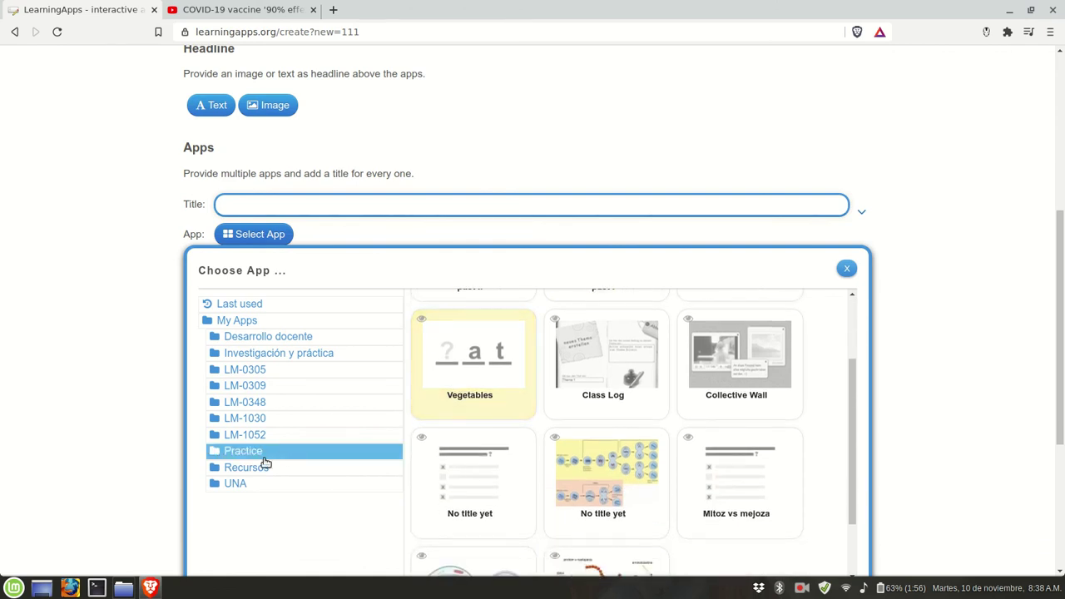
{"action": "left_click", "coordinate": [258, 452]}
{"action": "scroll", "coordinate": [647, 395], "scroll_direction": "up", "scroll_amount": 3}
{"action": "scroll", "coordinate": [721, 391], "scroll_direction": "down", "scroll_amount": 2}
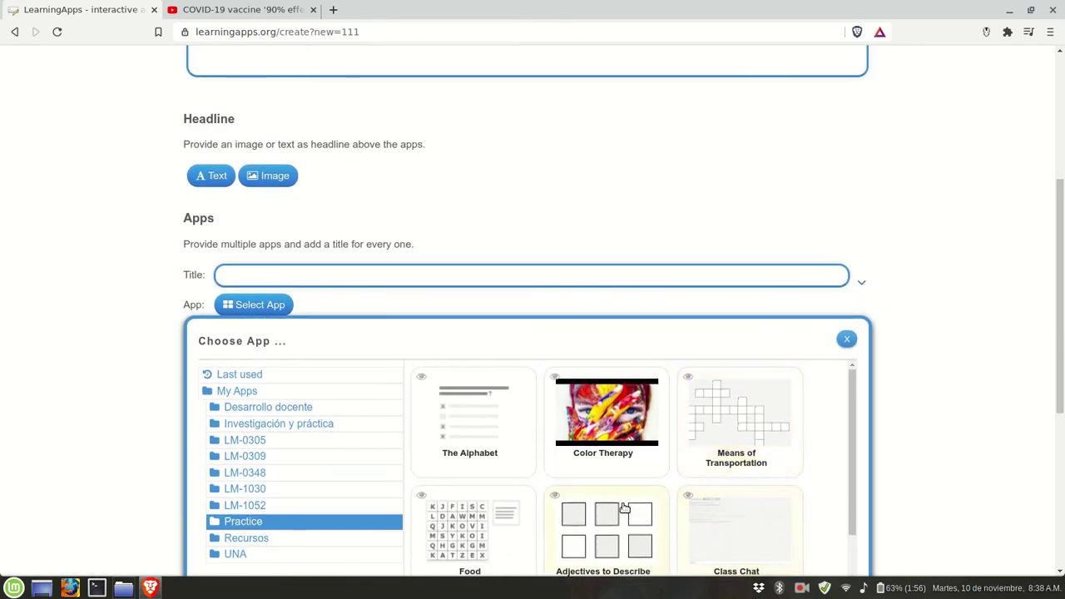
{"action": "left_click", "coordinate": [466, 427]}
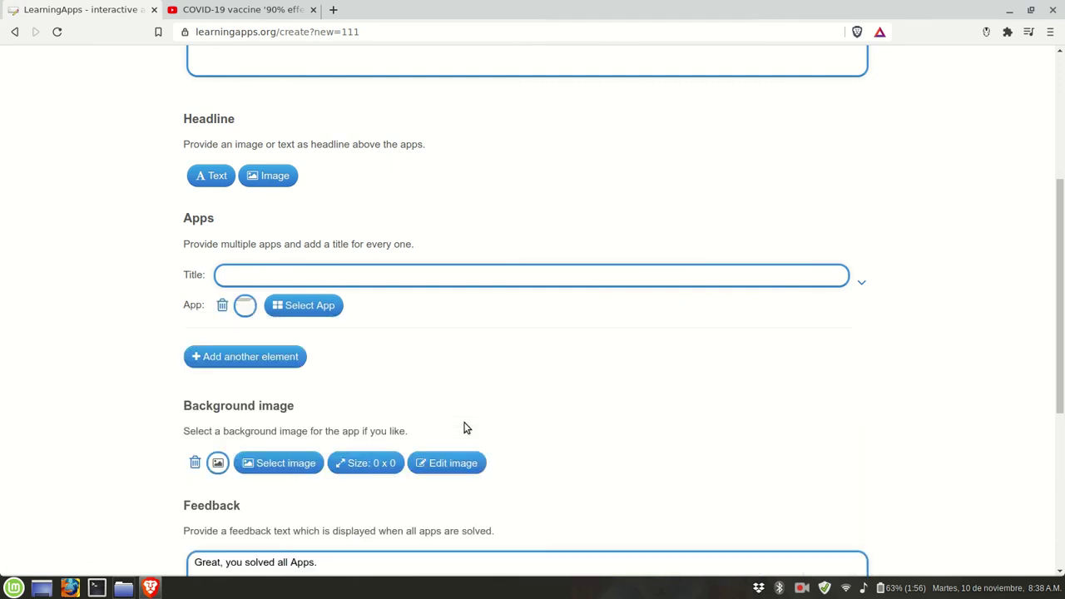
{"action": "left_click", "coordinate": [274, 275]}
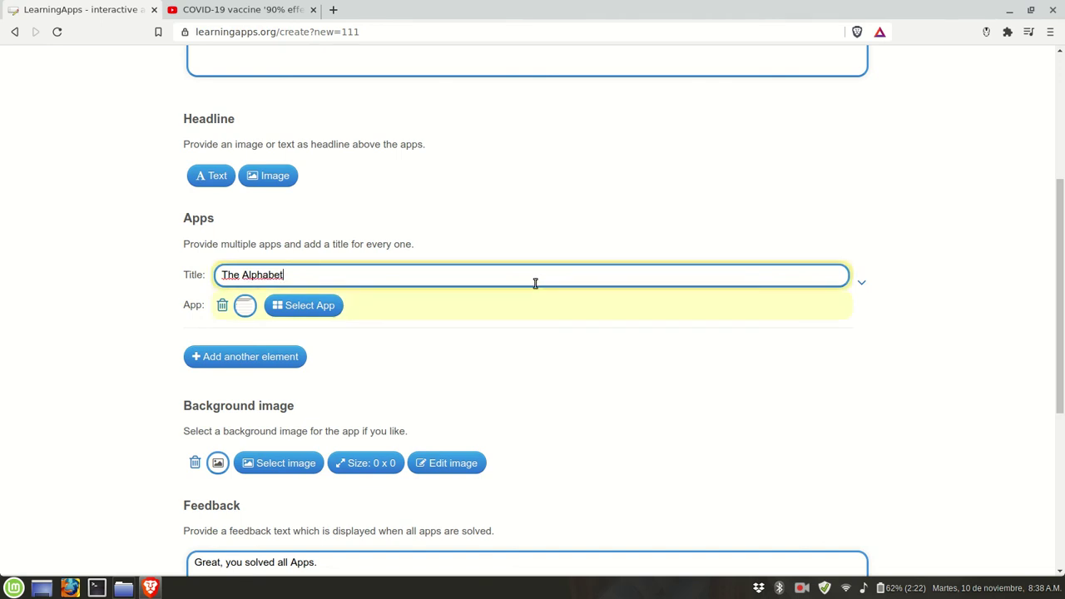
- Add a second matrix element with the Color Therapy app from the Practice folder and title it "Color Therapy"
{"action": "scroll", "coordinate": [535, 283], "scroll_direction": "down", "scroll_amount": 2}
{"action": "left_click", "coordinate": [254, 251]}
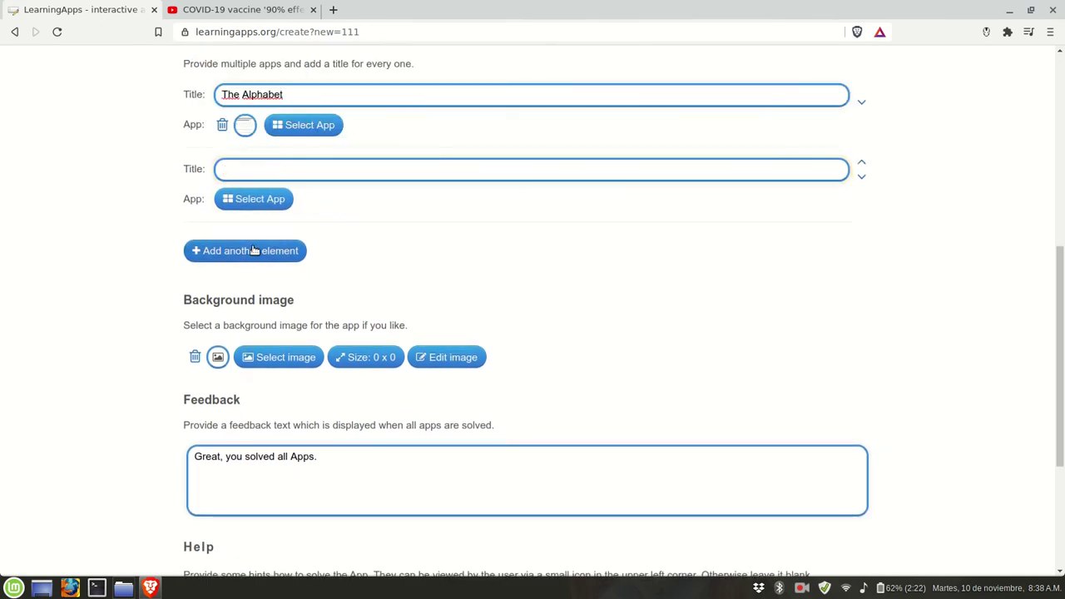
{"action": "left_click", "coordinate": [257, 201]}
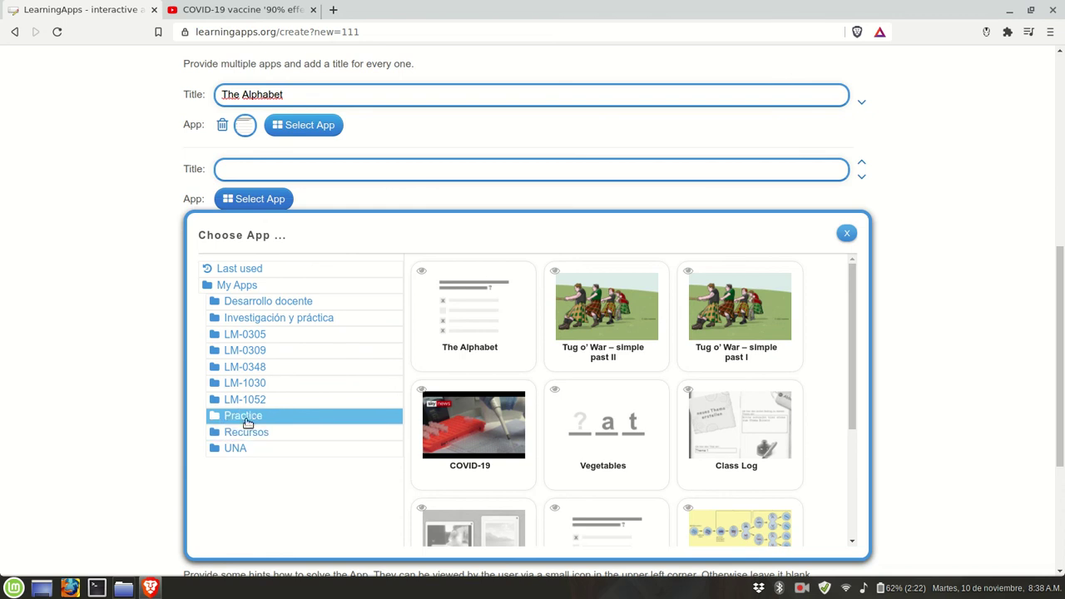
{"action": "left_click", "coordinate": [250, 417]}
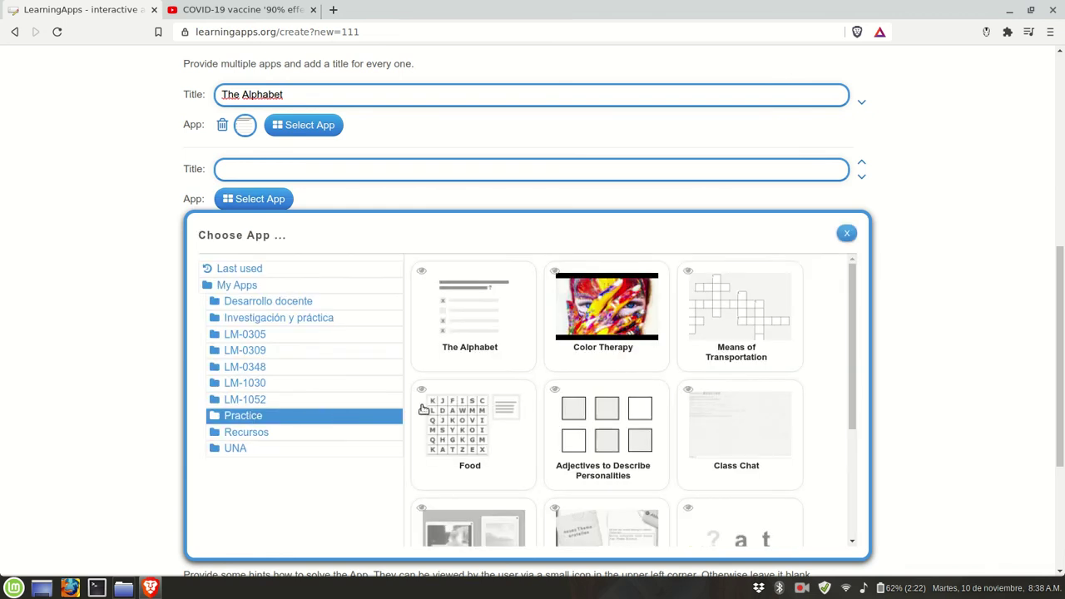
{"action": "left_click", "coordinate": [606, 322]}
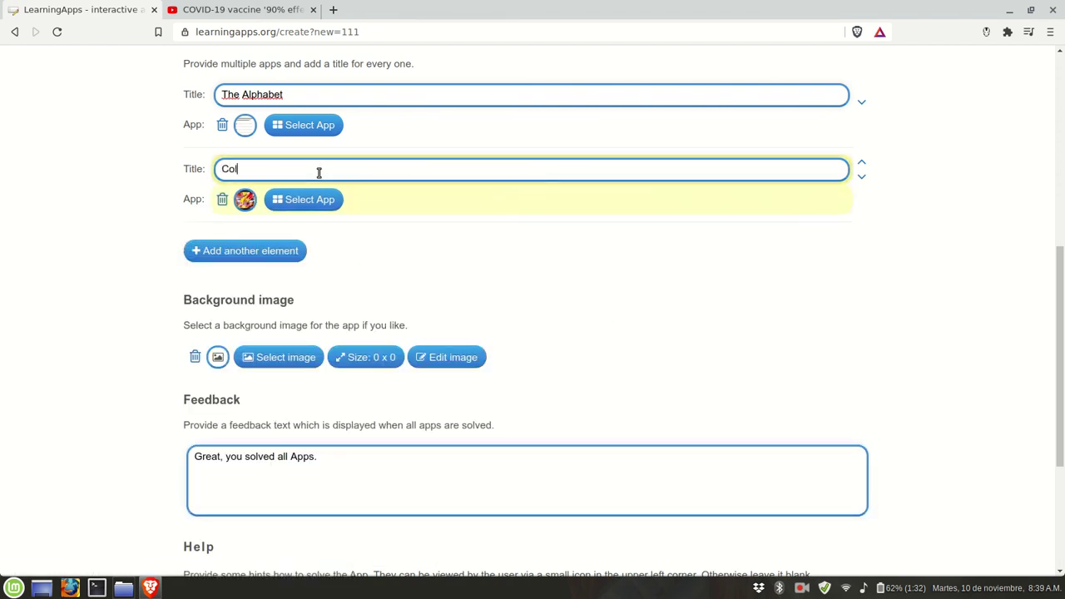
{"action": "type", "text": "Color Therapy"}
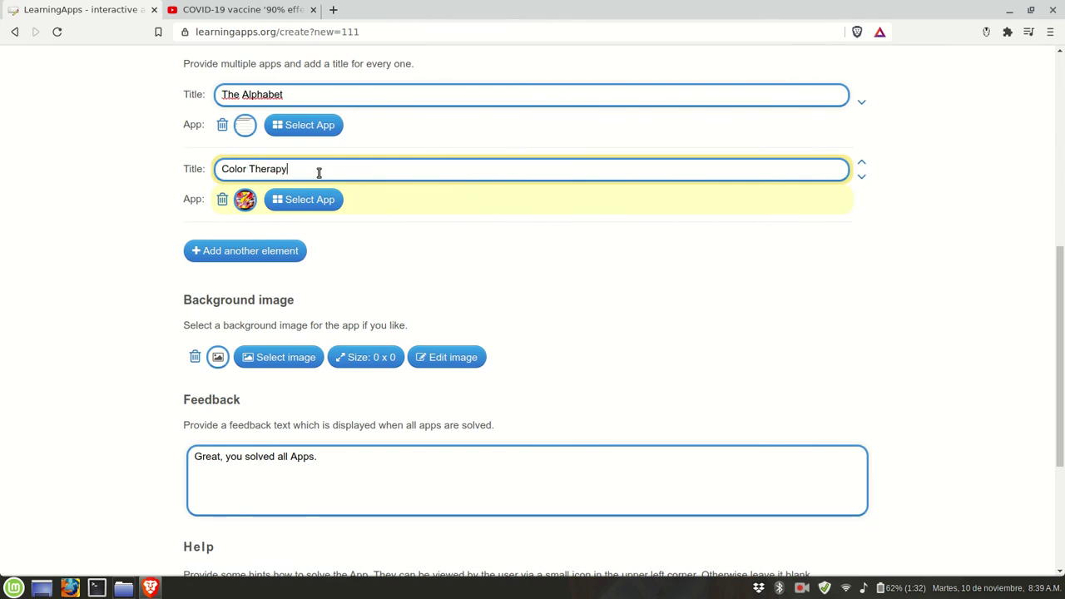
- Add a third matrix element with the Means of Transportation app from the Practice folder and title it "Means of Transportation"
{"action": "scroll", "coordinate": [368, 273], "scroll_direction": "up", "scroll_amount": 4}
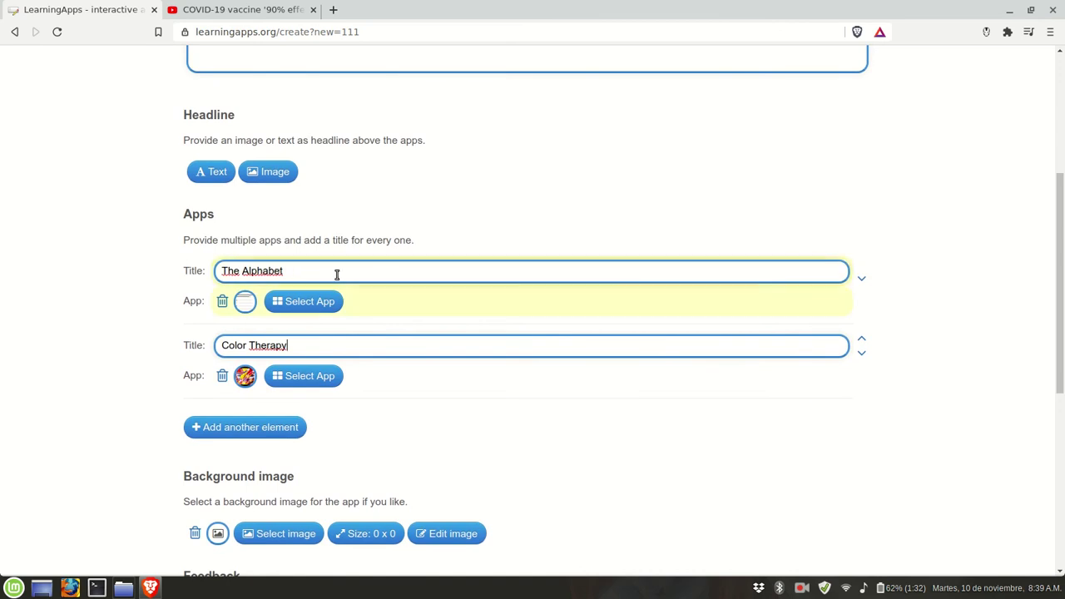
{"action": "scroll", "coordinate": [400, 297], "scroll_direction": "down", "scroll_amount": 2}
{"action": "scroll", "coordinate": [266, 350], "scroll_direction": "down", "scroll_amount": 2}
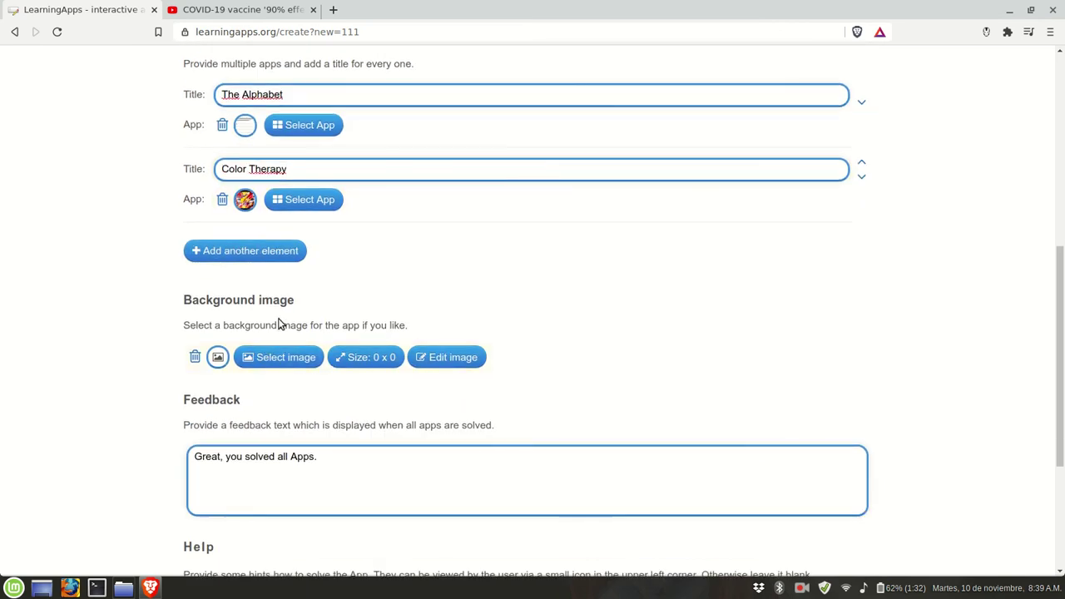
{"action": "left_click", "coordinate": [257, 253]}
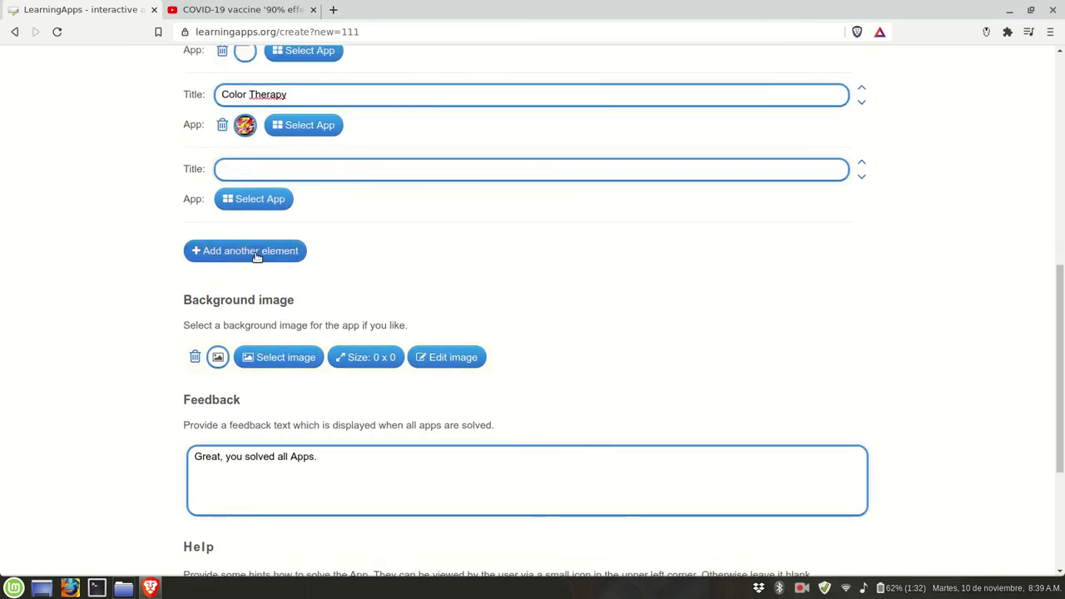
{"action": "left_click", "coordinate": [255, 203]}
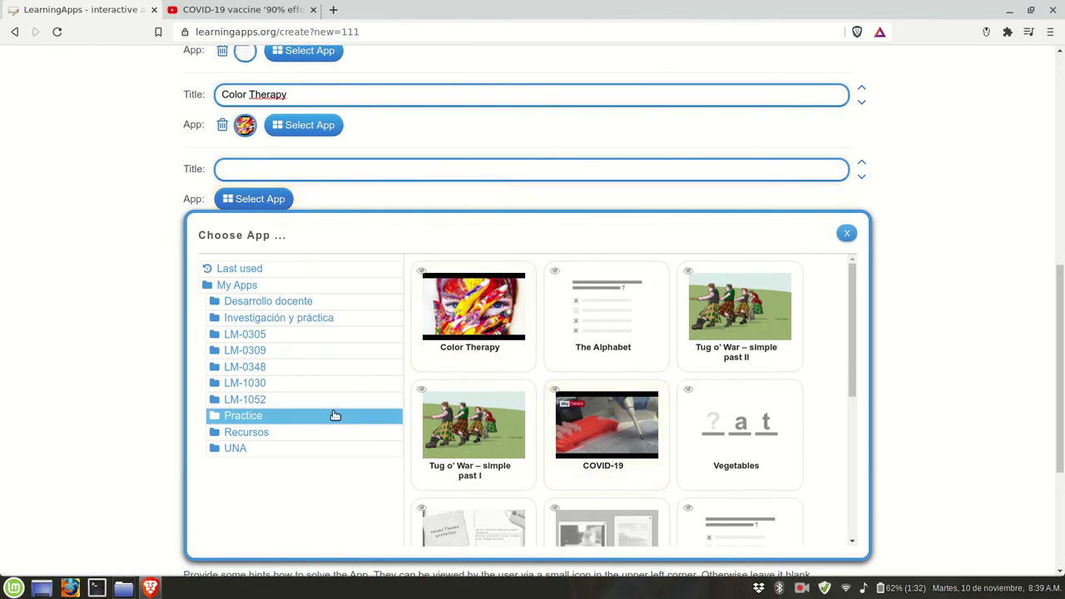
{"action": "left_click", "coordinate": [253, 415]}
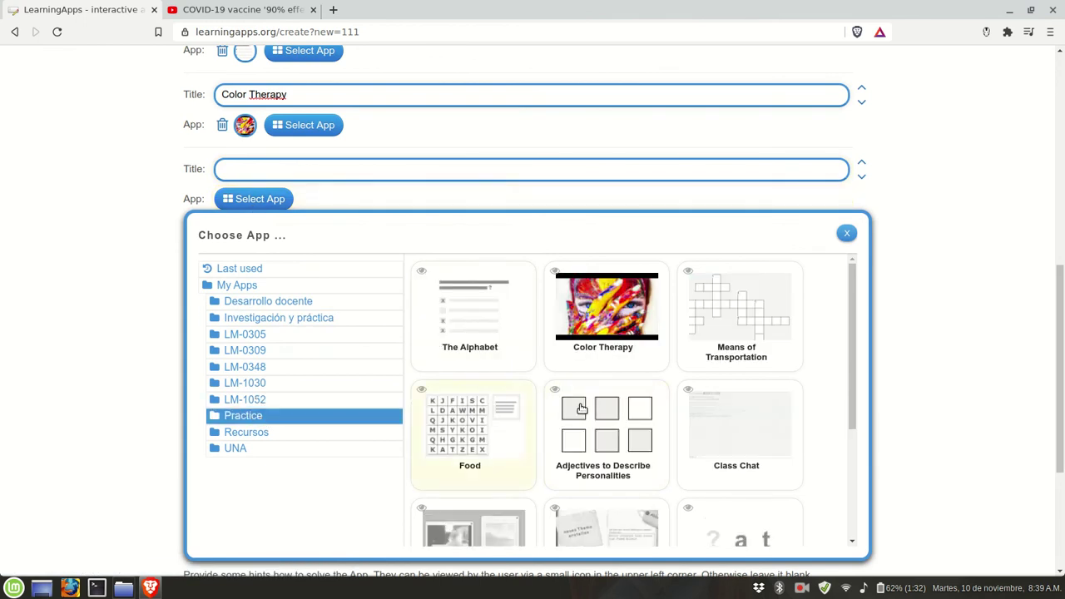
{"action": "left_click", "coordinate": [725, 331]}
{"action": "left_click", "coordinate": [249, 171]}
{"action": "type", "text": "Means of Transpor"}
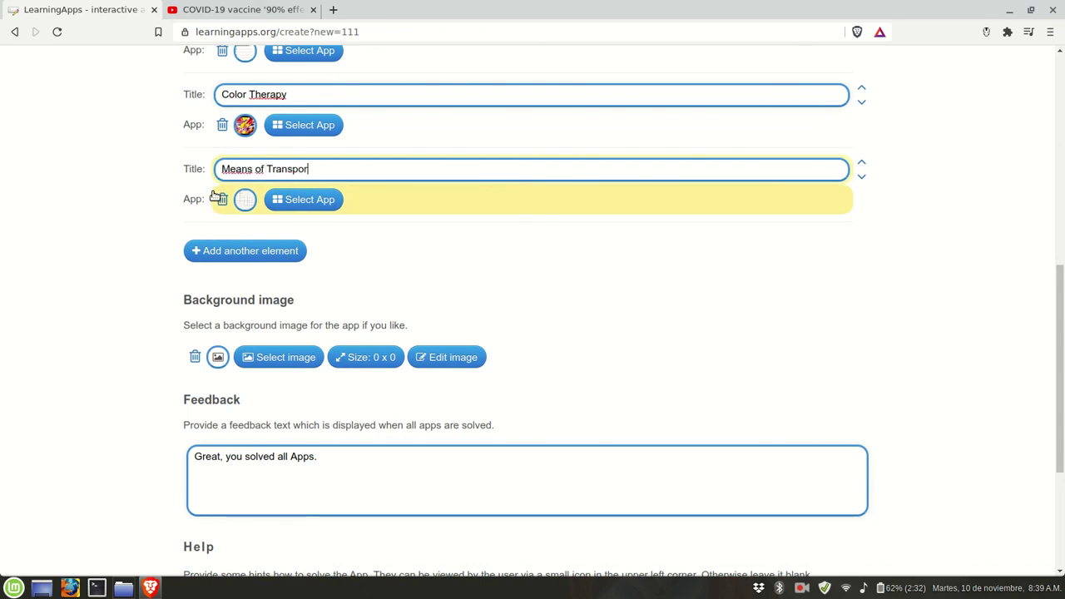
{"action": "type", "text": "tation"}
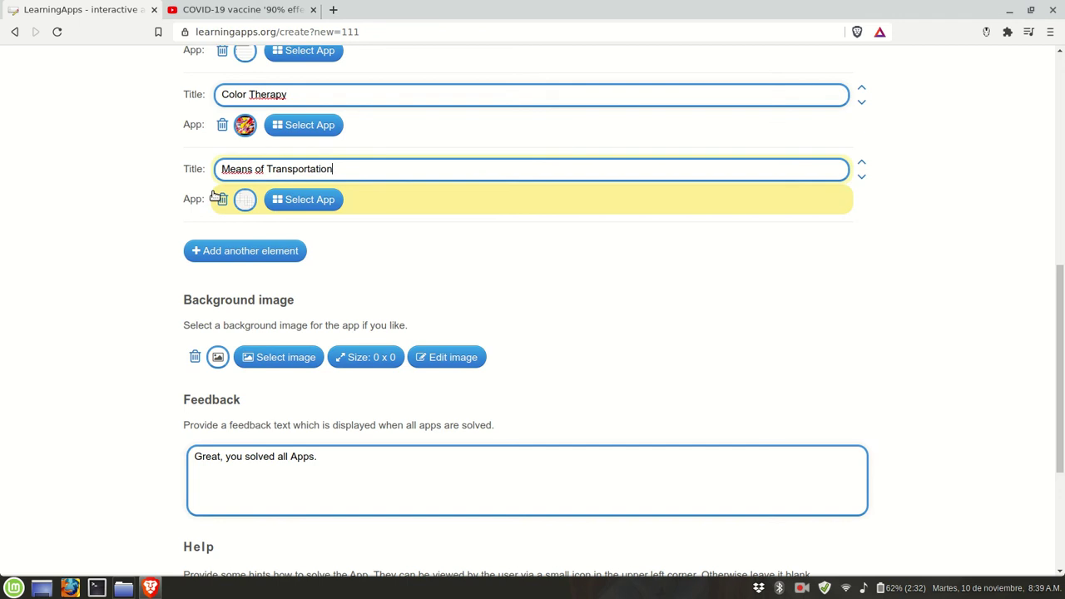
- Add a fourth matrix element with the COVID-19 app from the Practice folder and title it "COVID-19"
{"action": "left_click", "coordinate": [266, 250]}
{"action": "left_click", "coordinate": [268, 202]}
{"action": "left_click", "coordinate": [248, 427]}
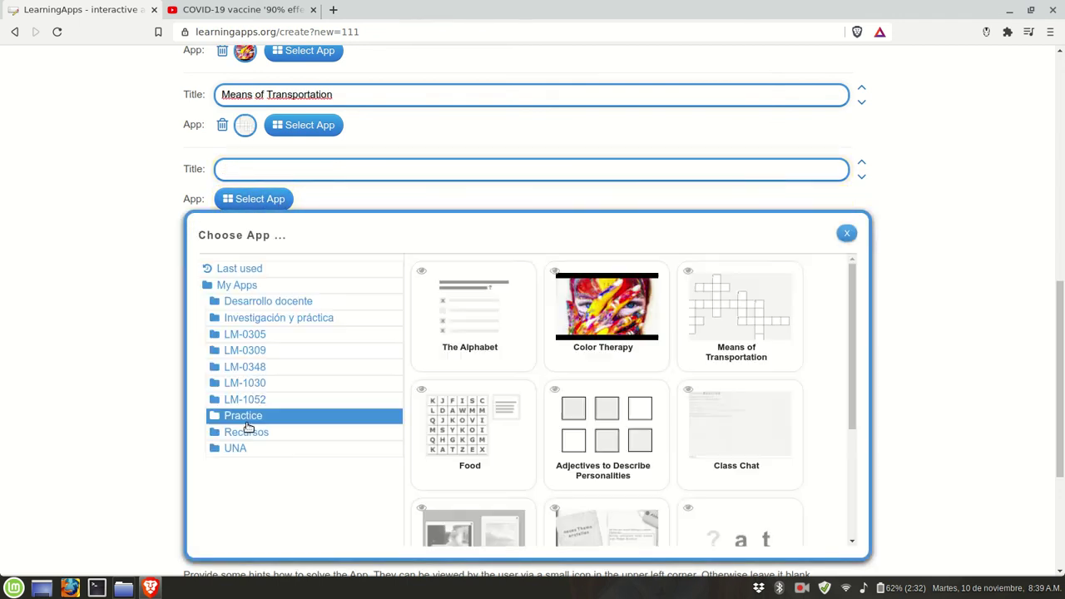
{"action": "scroll", "coordinate": [616, 392], "scroll_direction": "down", "scroll_amount": 3}
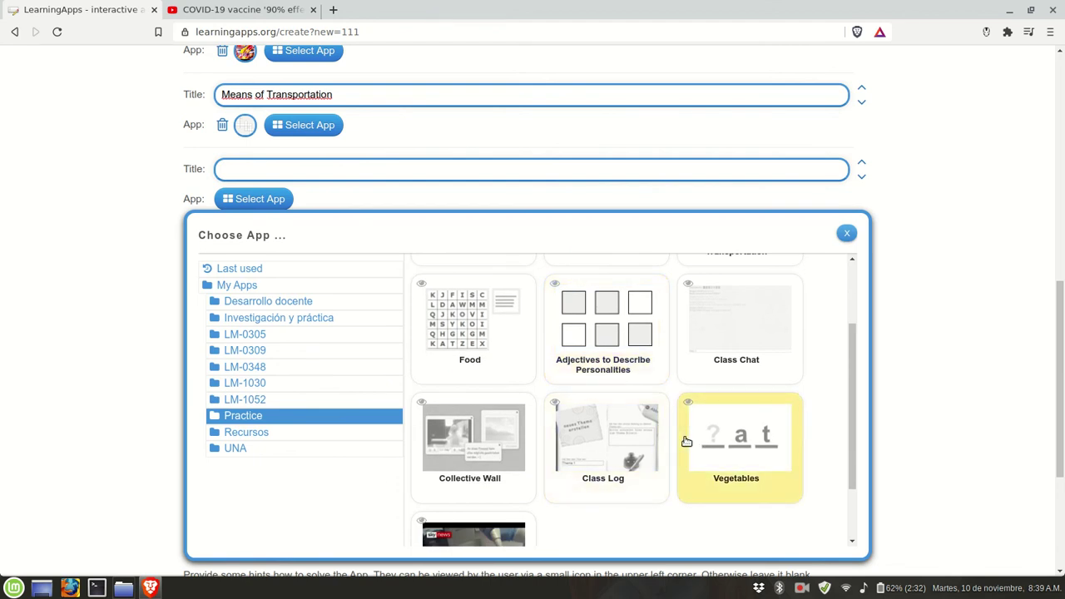
{"action": "scroll", "coordinate": [774, 378], "scroll_direction": "down", "scroll_amount": 2}
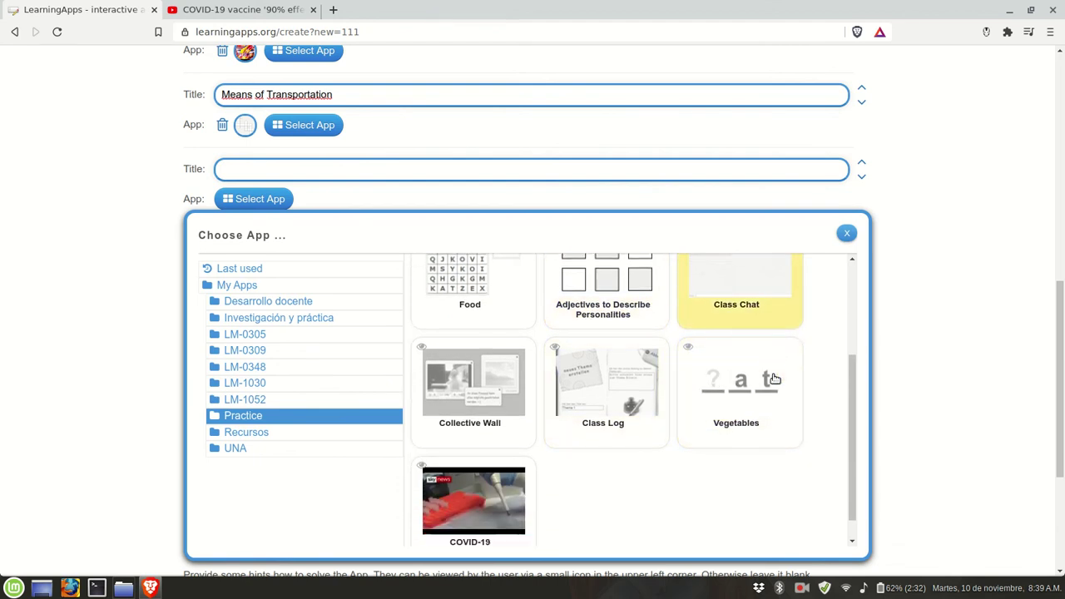
{"action": "left_click", "coordinate": [504, 473]}
{"action": "left_click", "coordinate": [220, 170]}
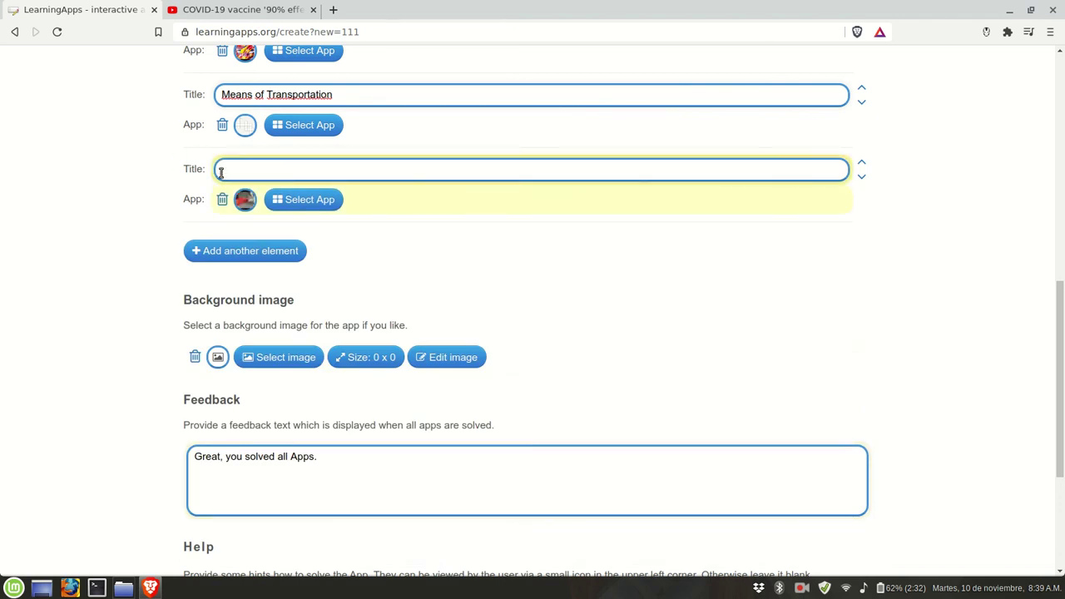
{"action": "type", "text": "COVID-19"}
- Finish editing the Review Practice matrix, keeping the default feedback and leaving the help blank, and save the app from its preview
{"action": "scroll", "coordinate": [291, 301], "scroll_direction": "down", "scroll_amount": 4}
{"action": "scroll", "coordinate": [312, 287], "scroll_direction": "down", "scroll_amount": 1}
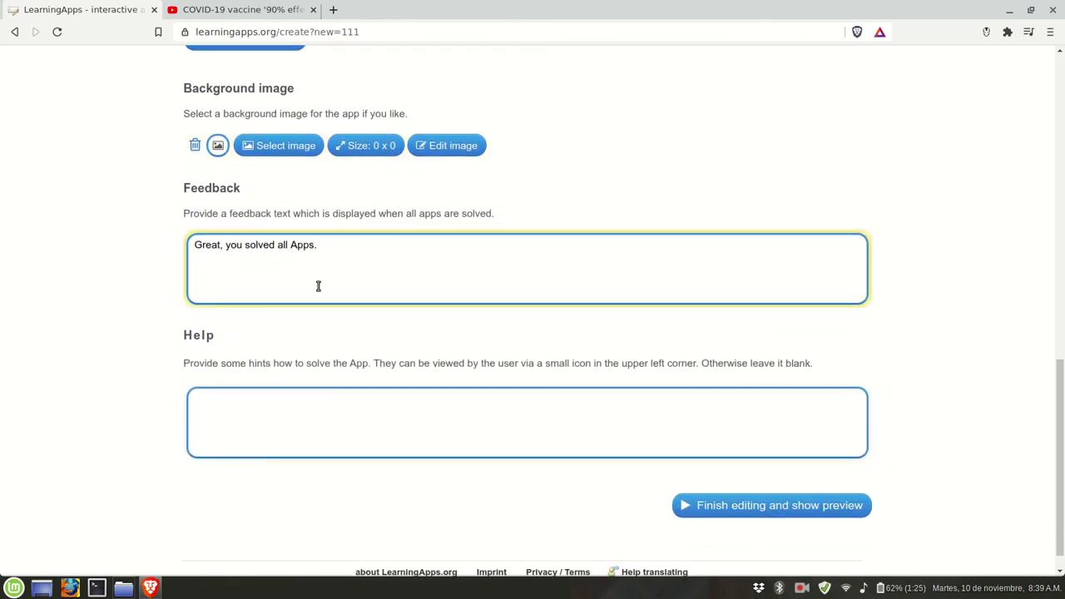
{"action": "scroll", "coordinate": [358, 291], "scroll_direction": "down", "scroll_amount": 1}
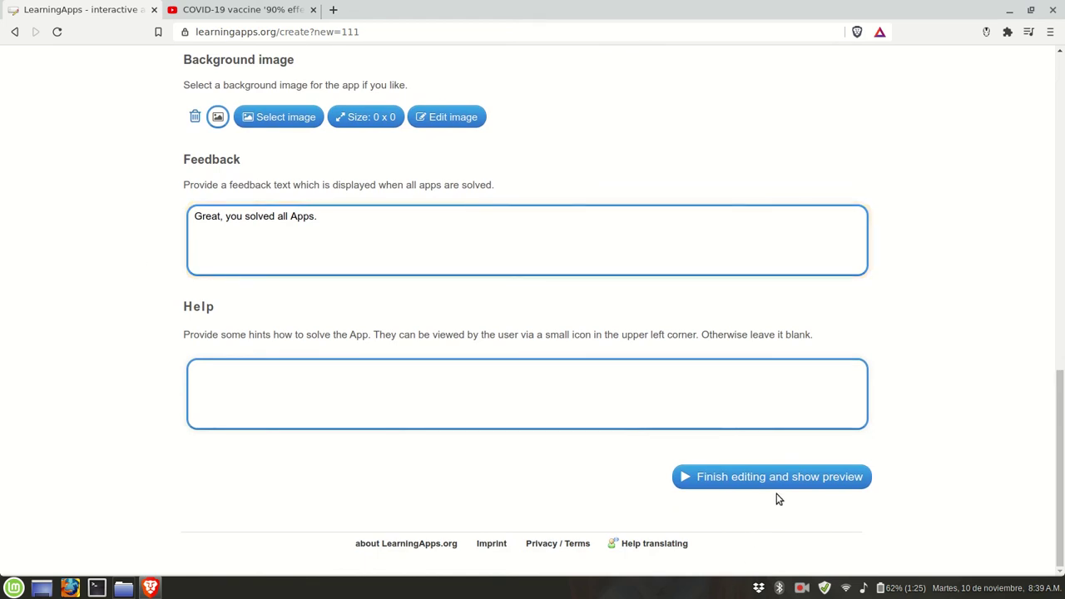
{"action": "left_click", "coordinate": [779, 479]}
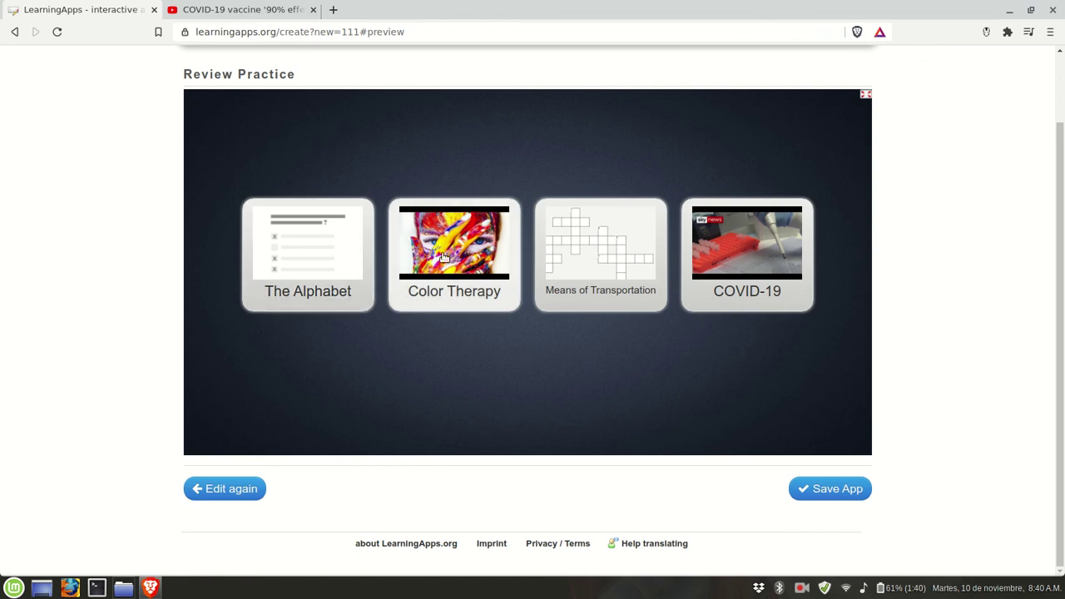
{"action": "left_click", "coordinate": [812, 492]}
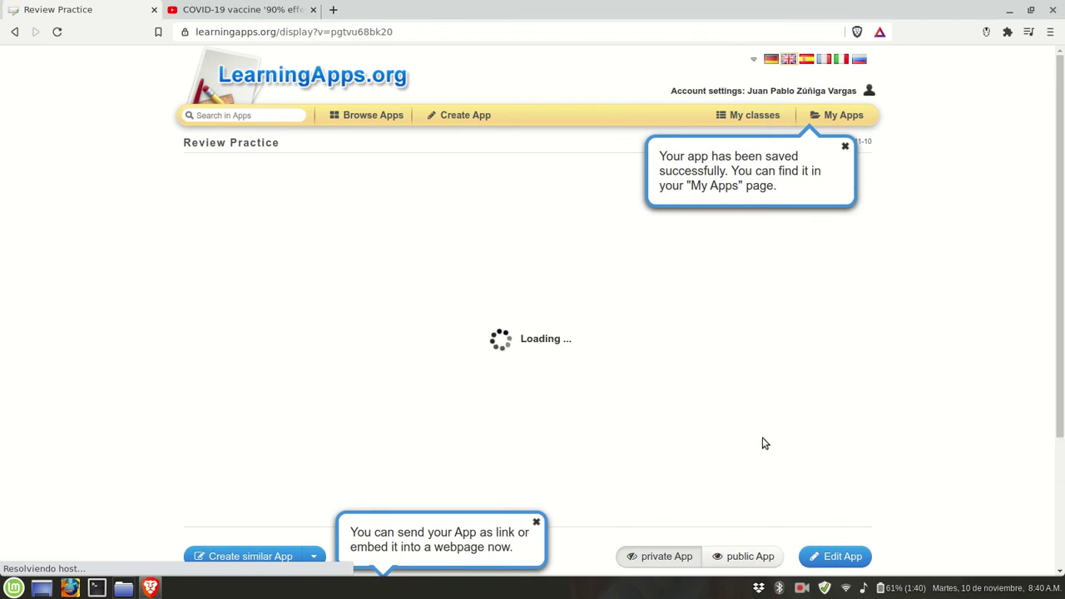
{"action": "scroll", "coordinate": [476, 390], "scroll_direction": "down", "scroll_amount": 2}
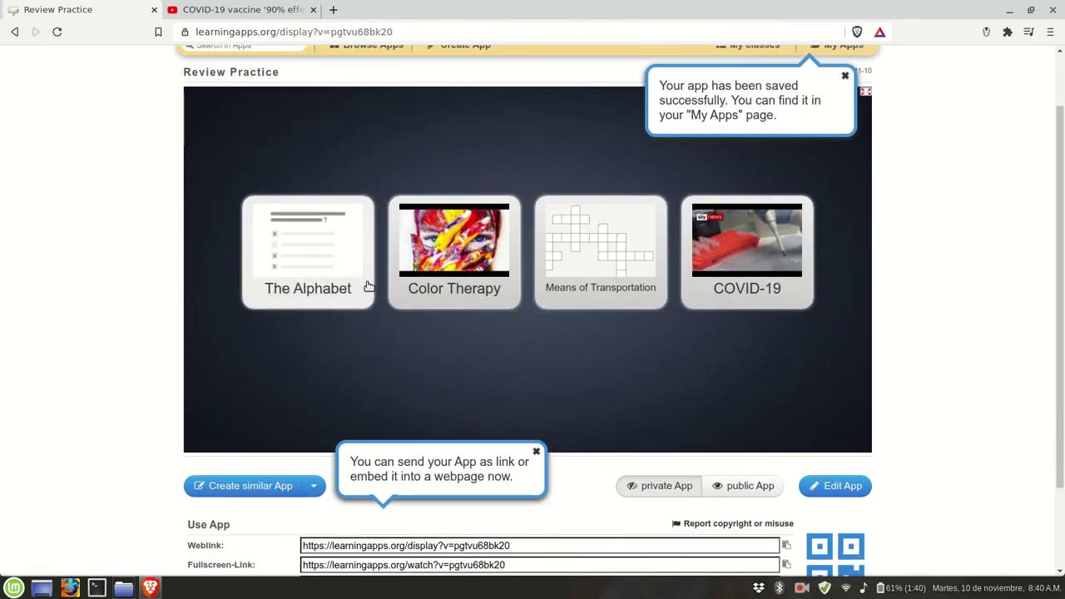
{"action": "scroll", "coordinate": [741, 258], "scroll_direction": "up", "scroll_amount": 2}
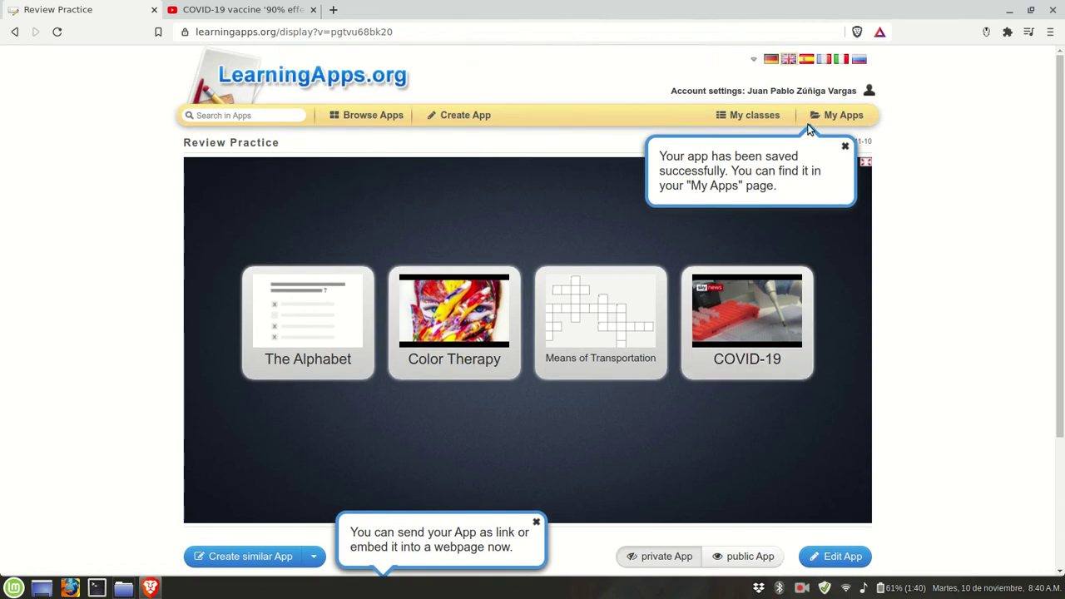
- Move the Review Practice app from the personal app collection into the Practice folder
{"action": "left_click", "coordinate": [820, 117]}
{"action": "scroll", "coordinate": [468, 368], "scroll_direction": "down", "scroll_amount": 5}
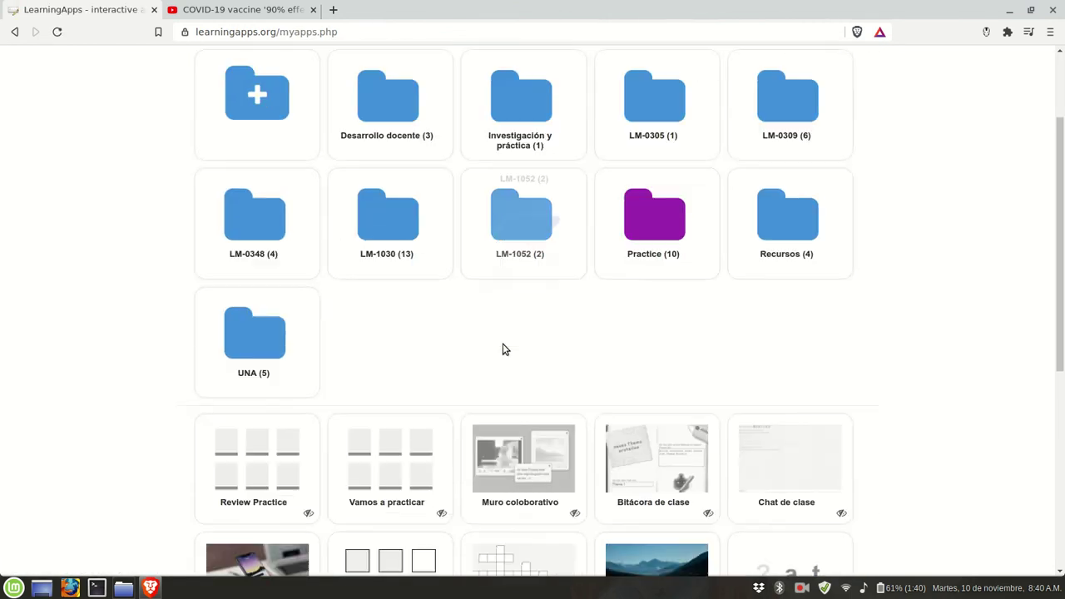
{"action": "mouse_move", "coordinate": [264, 357]}
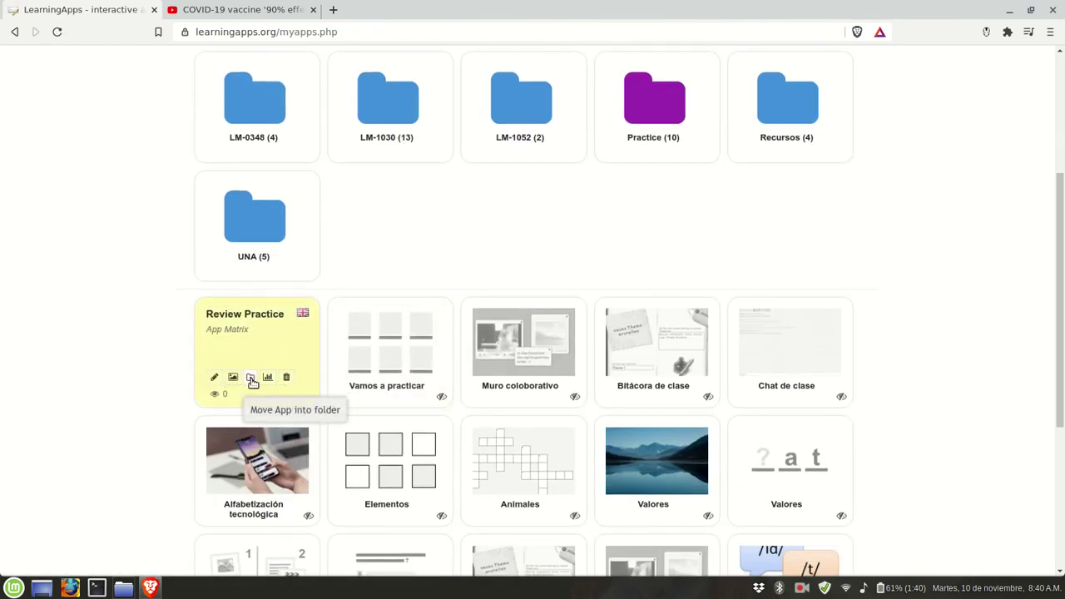
{"action": "left_click", "coordinate": [250, 377]}
{"action": "left_click", "coordinate": [421, 274]}
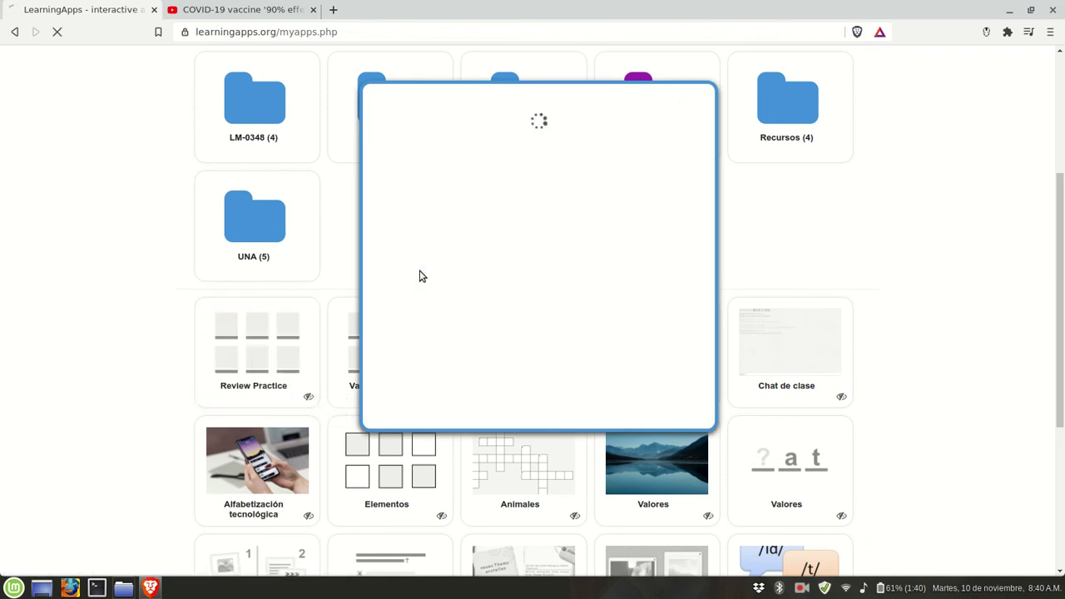
- Open the Practice folder and look through the apps filed in it
{"action": "scroll", "coordinate": [533, 270], "scroll_direction": "up", "scroll_amount": 1}
{"action": "left_click", "coordinate": [674, 184]}
{"action": "scroll", "coordinate": [630, 235], "scroll_direction": "down", "scroll_amount": 4}
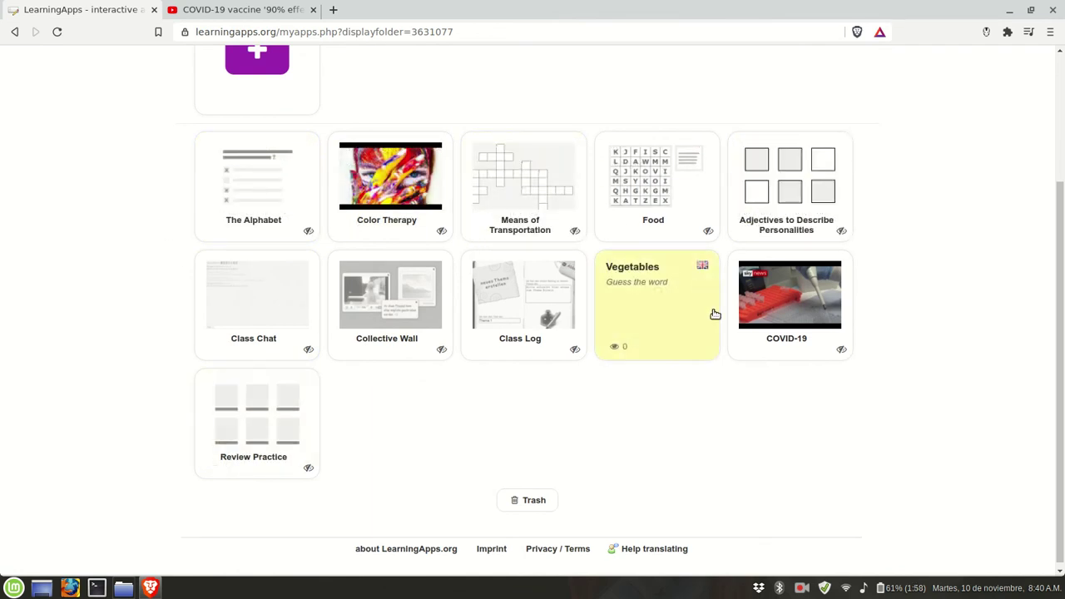
{"action": "scroll", "coordinate": [713, 325], "scroll_direction": "up", "scroll_amount": 4}
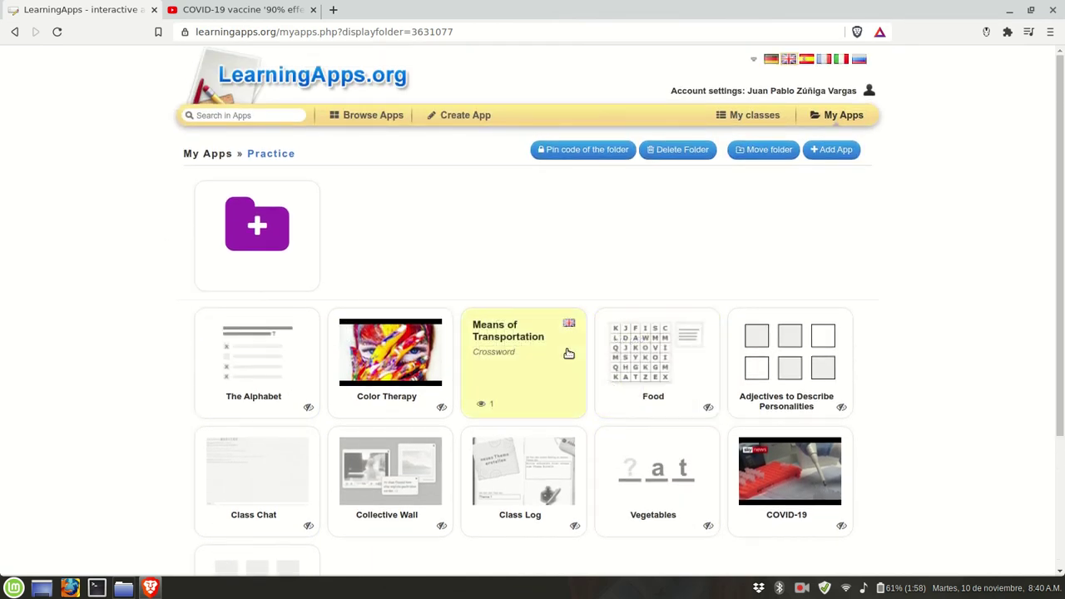